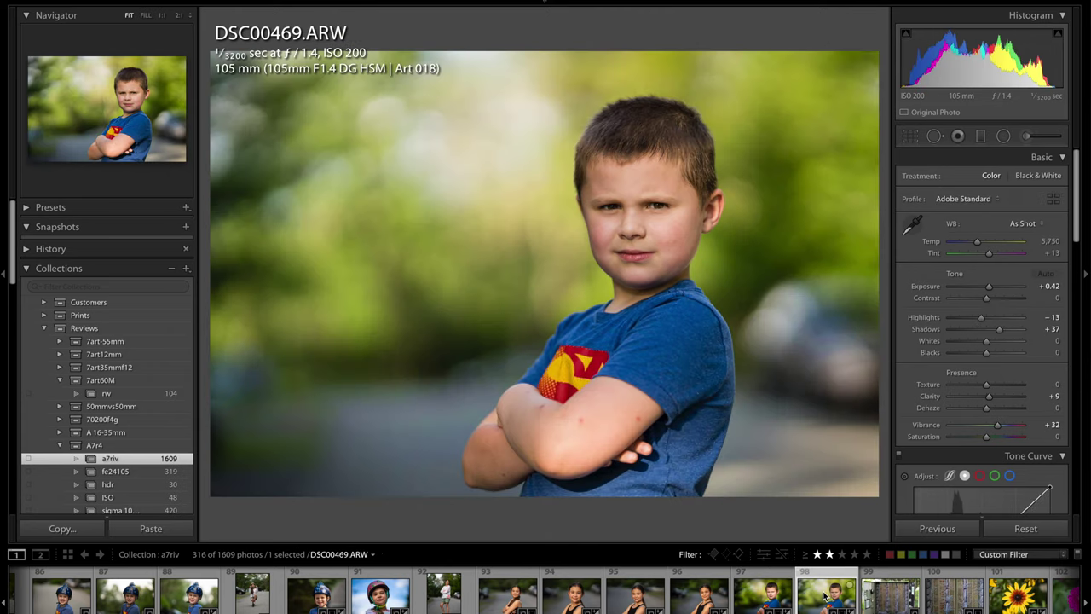
# Step: Open DSC00469-Edit.tif and inspect the boy's face, hair and eyes at 1:1 before returning to the full view
pyautogui.click(755, 599)
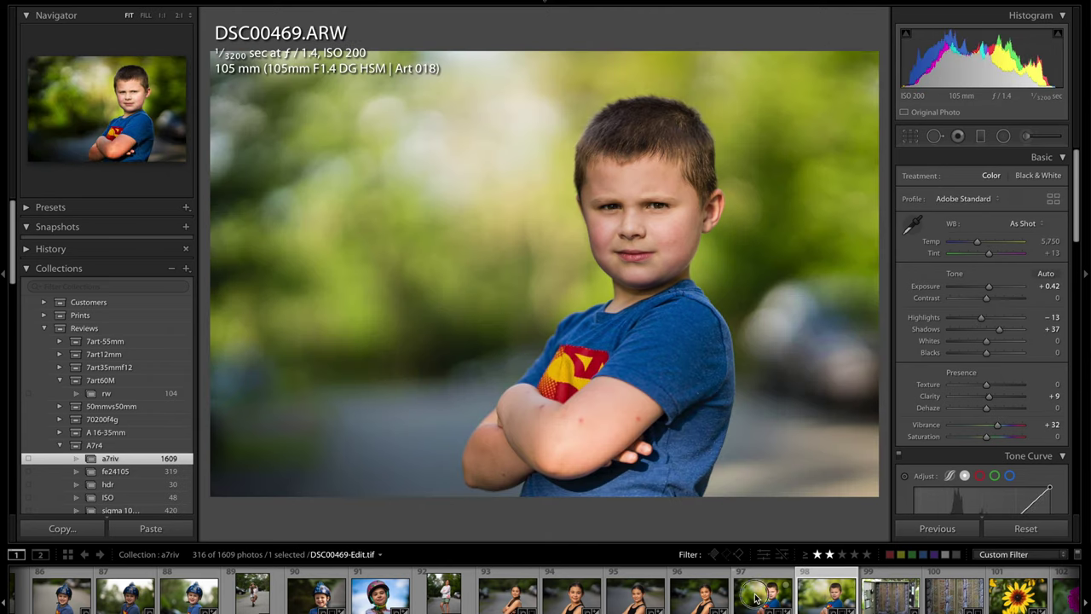
pyautogui.click(656, 198)
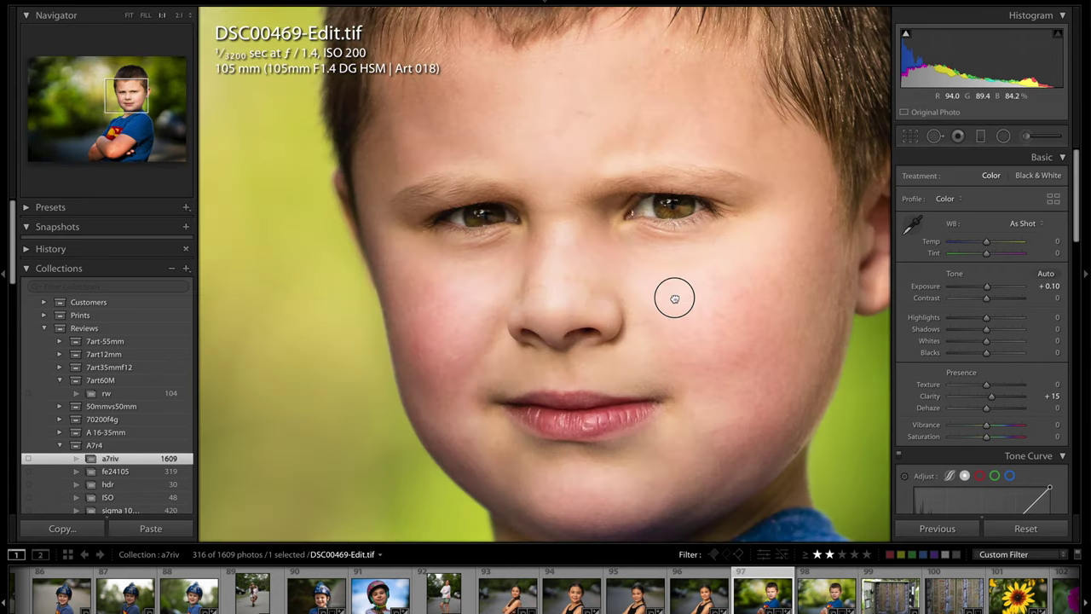
pyautogui.moveTo(677, 295); pyautogui.dragTo(621, 337)
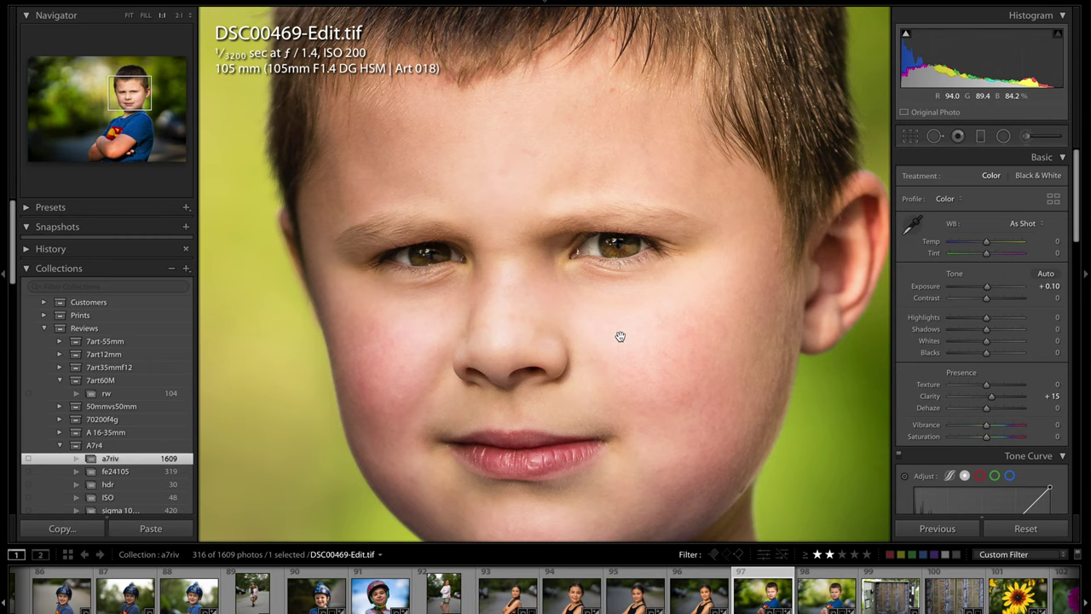
pyautogui.moveTo(635, 190); pyautogui.dragTo(599, 312)
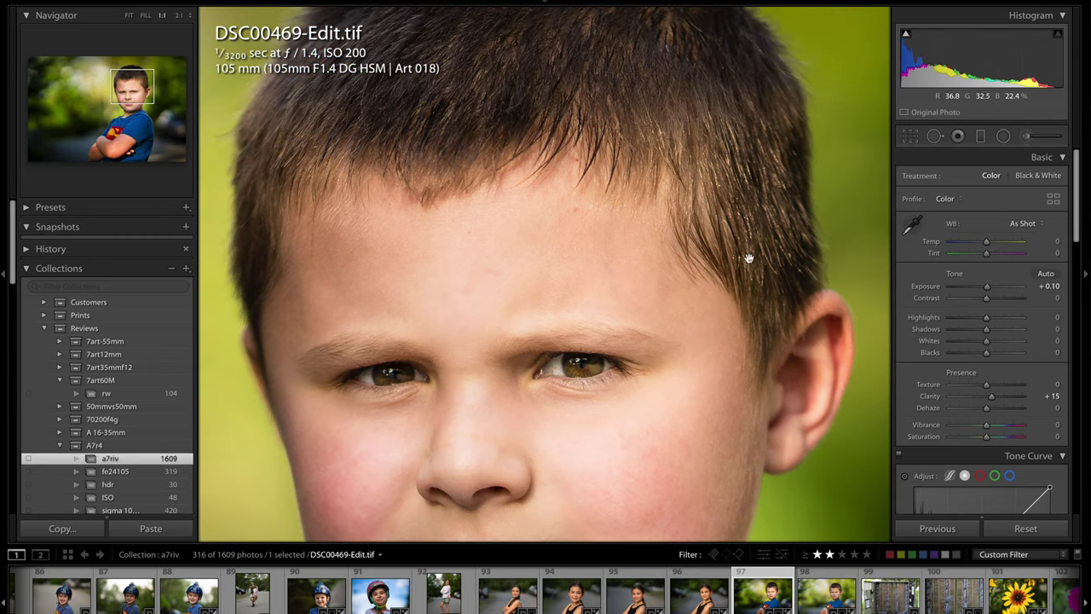
pyautogui.moveTo(565, 356); pyautogui.dragTo(570, 155)
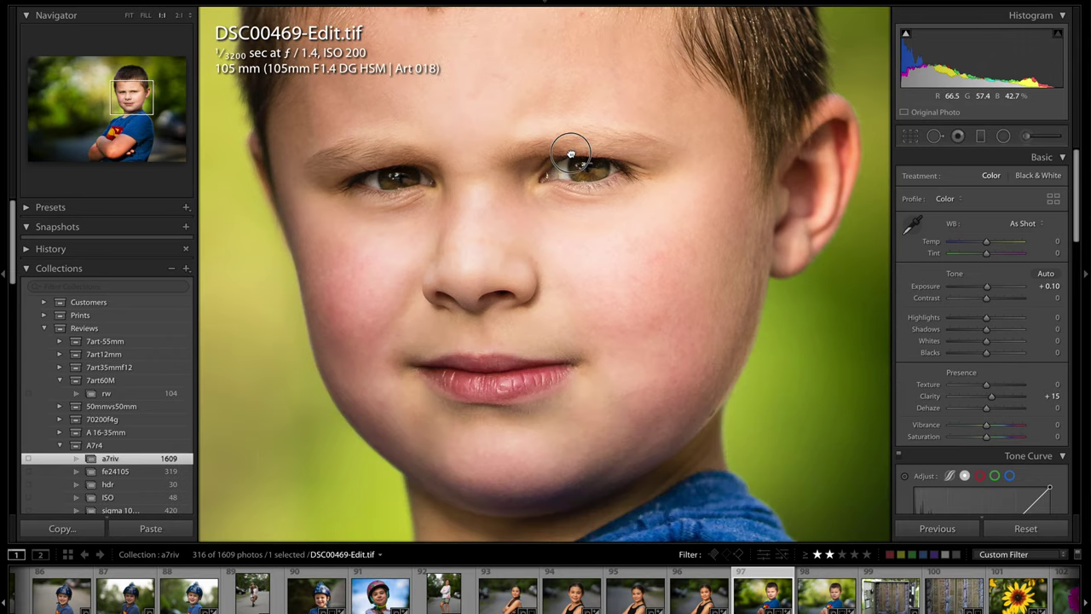
pyautogui.click(563, 271)
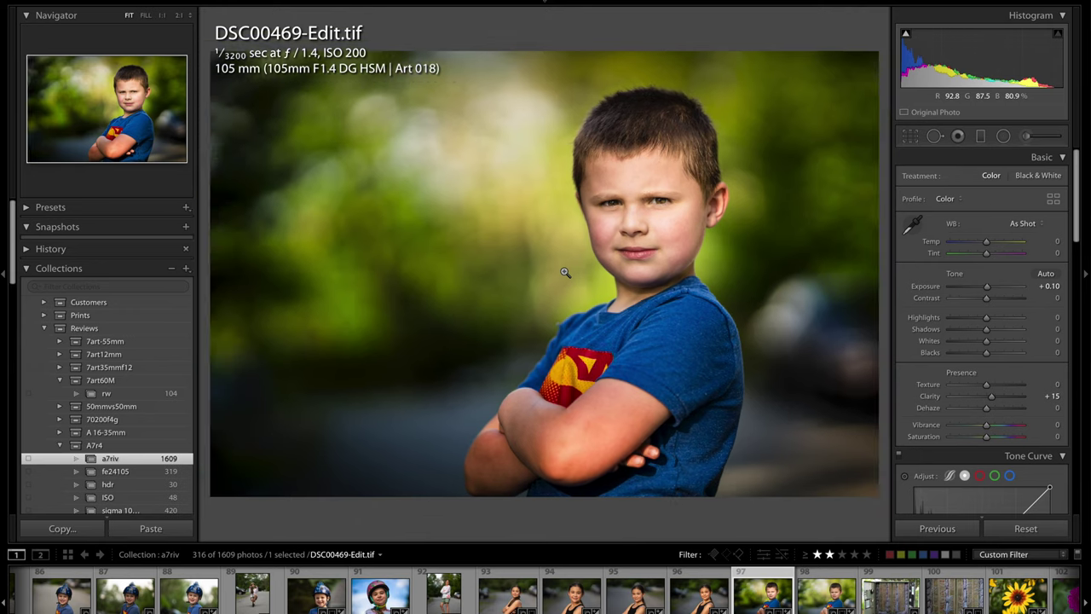
# Step: Open DSC00479.ARW, examine the wiring and numbered terminals at 1:1, and view the whole photo with the side panels hidden
pyautogui.scroll(-5, 752, 601)
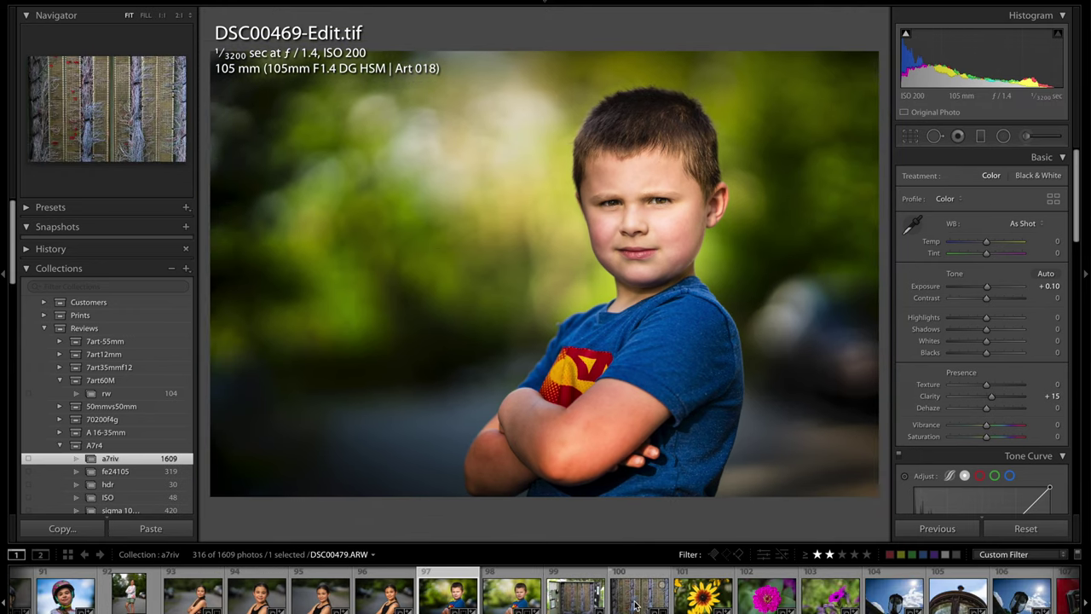
pyautogui.click(634, 605)
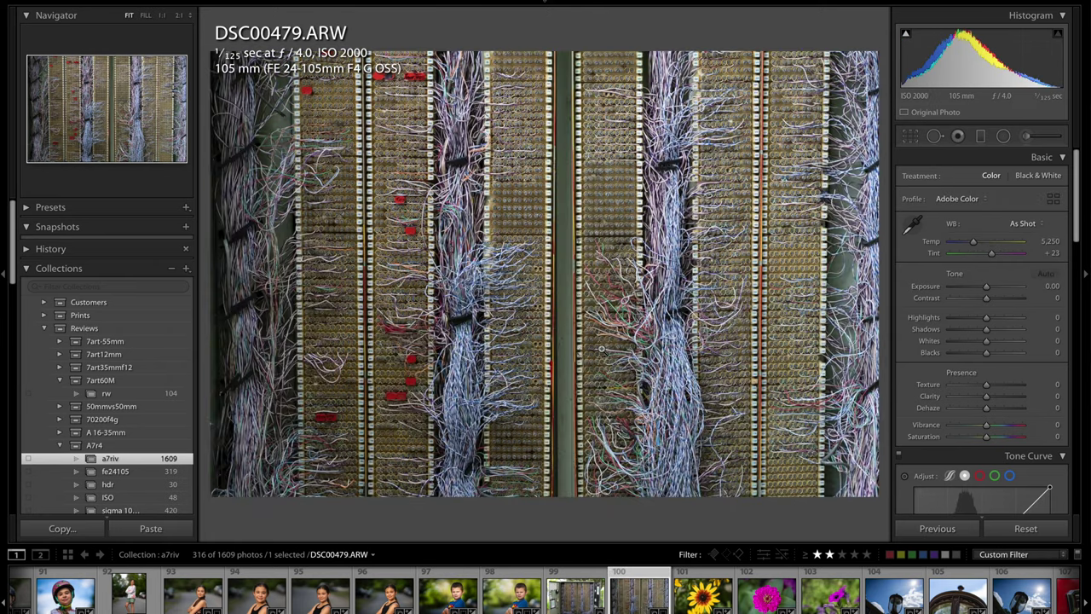
pyautogui.click(611, 307)
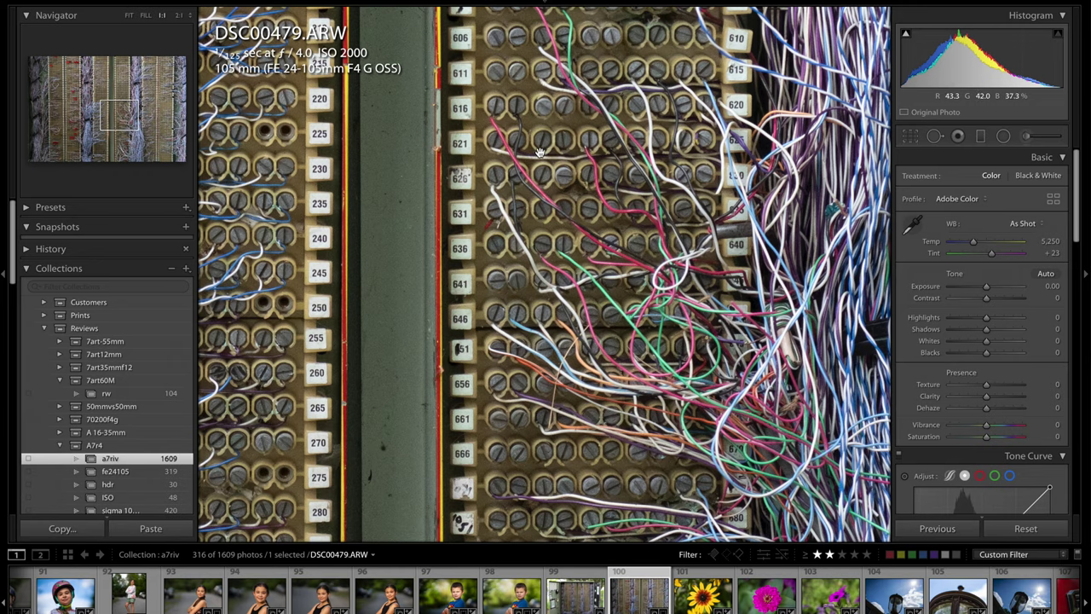
pyautogui.moveTo(538, 161); pyautogui.dragTo(540, 312)
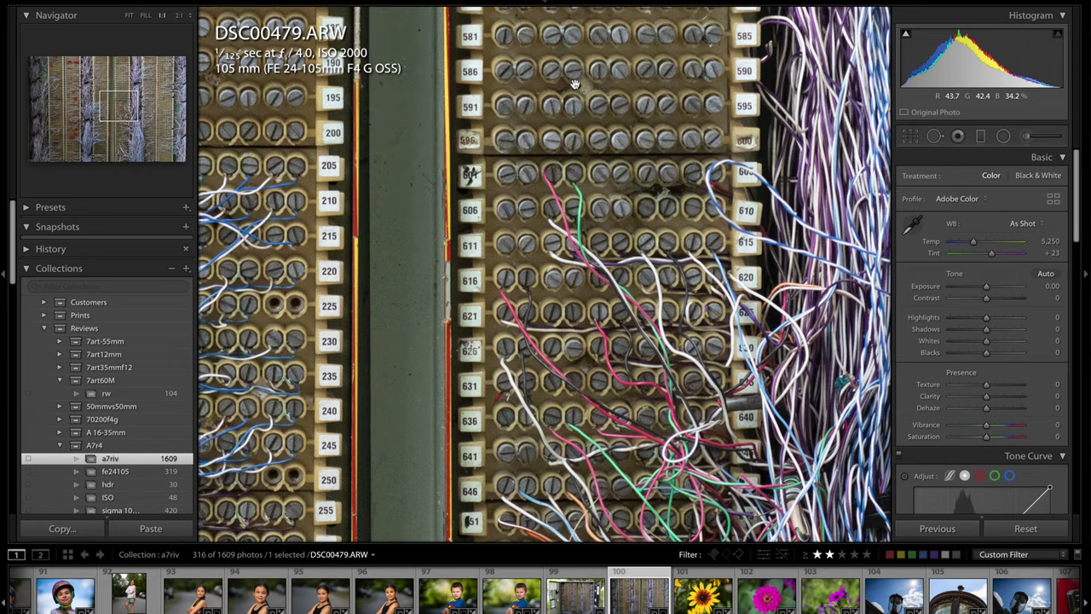
pyautogui.moveTo(575, 84); pyautogui.dragTo(658, 263)
pyautogui.moveTo(294, 264); pyautogui.dragTo(402, 176)
pyautogui.moveTo(793, 128); pyautogui.dragTo(554, 256)
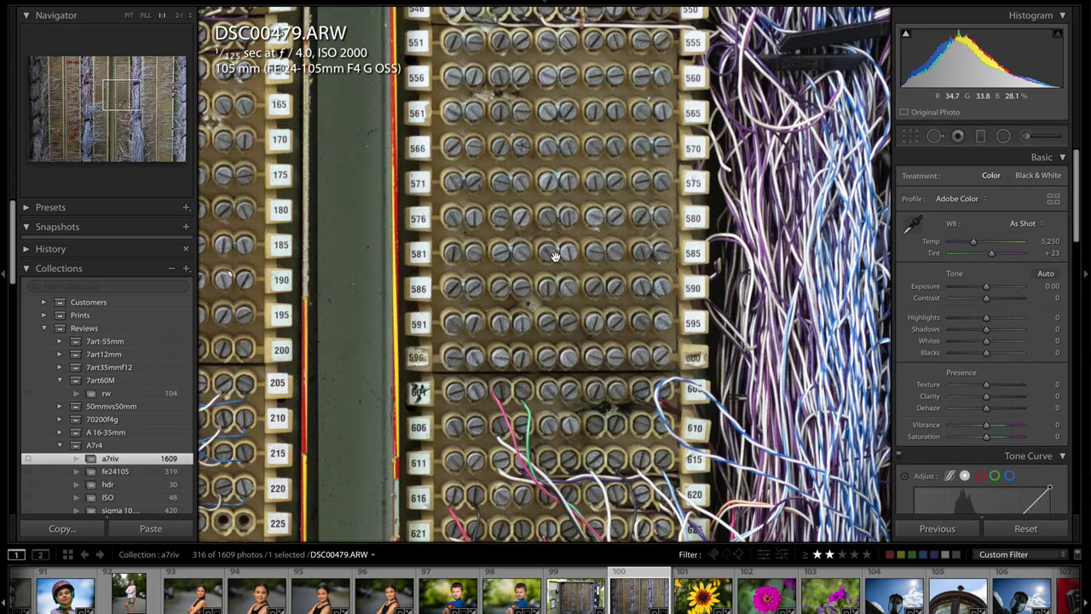
pyautogui.press('Tab')
pyautogui.click(757, 253)
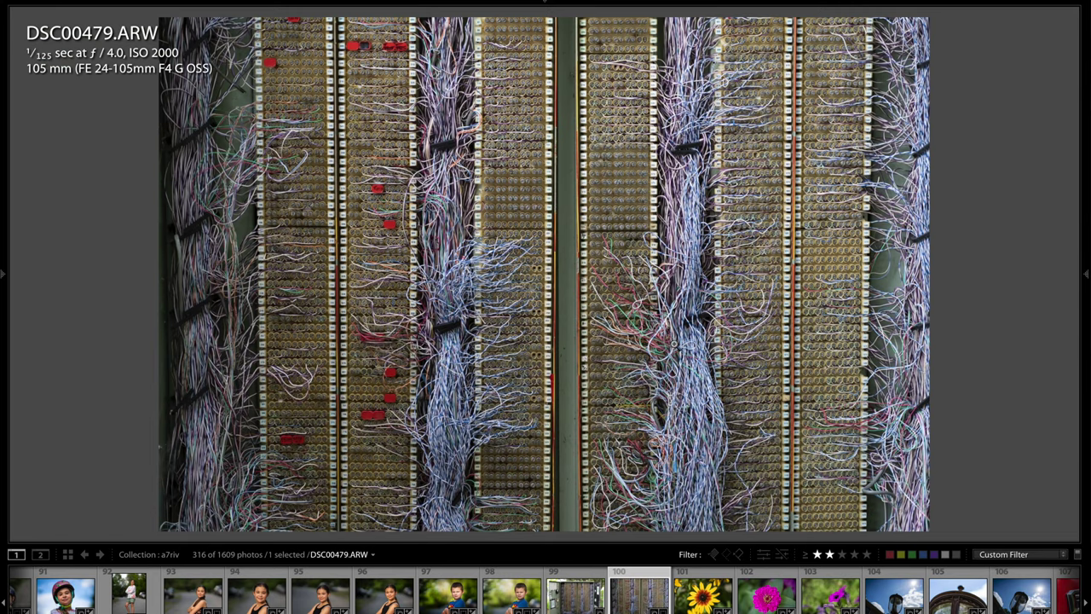
# Step: View the yellow flower photo DSC00480.ARW and go on to the lantern close-up DSC00489.ARW
pyautogui.click(699, 605)
pyautogui.scroll(-5, 698, 607)
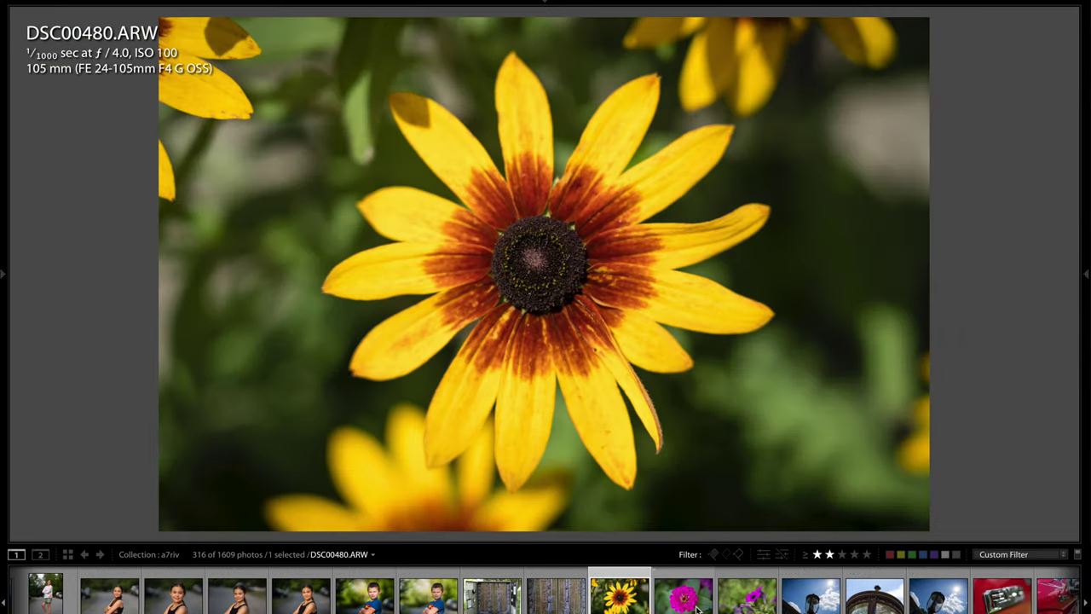
pyautogui.click(673, 599)
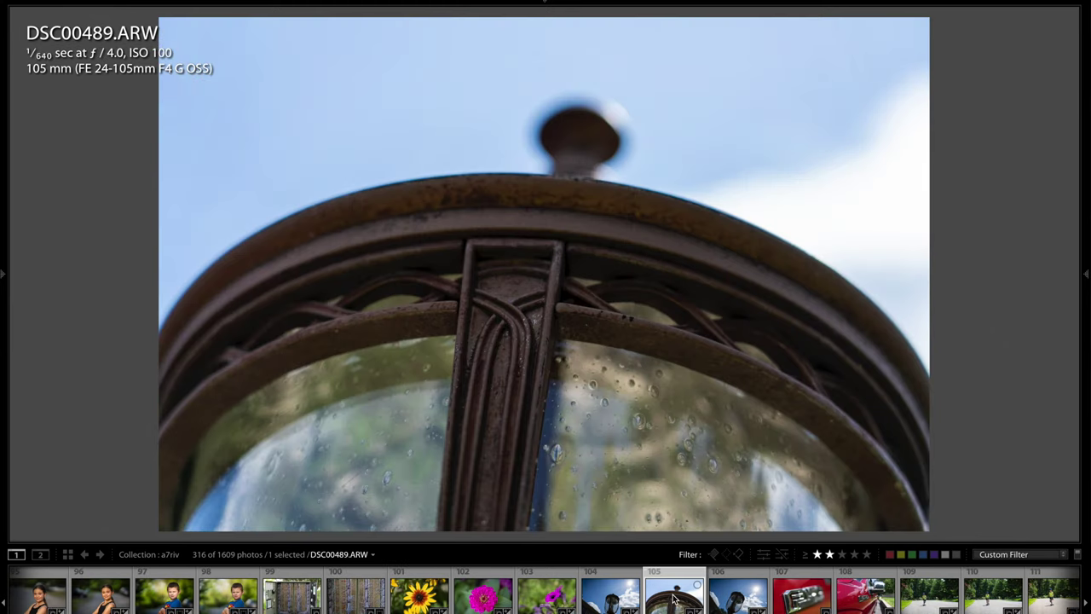
# Step: Show the develop settings of the lantern close-up and compare the edited photo with its before version
pyautogui.click(1086, 333)
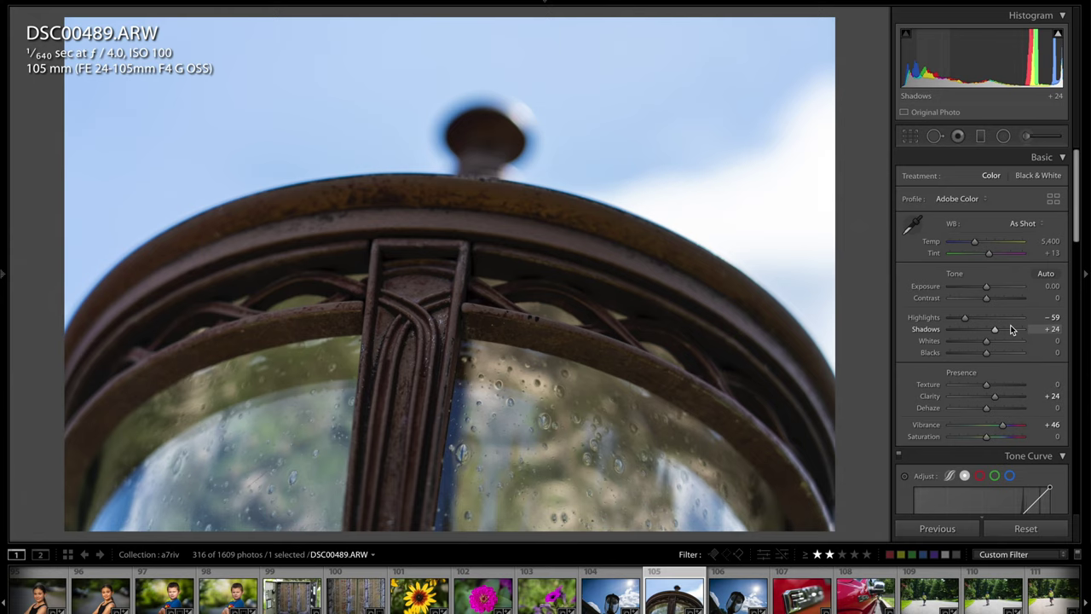
pyautogui.press('\\')
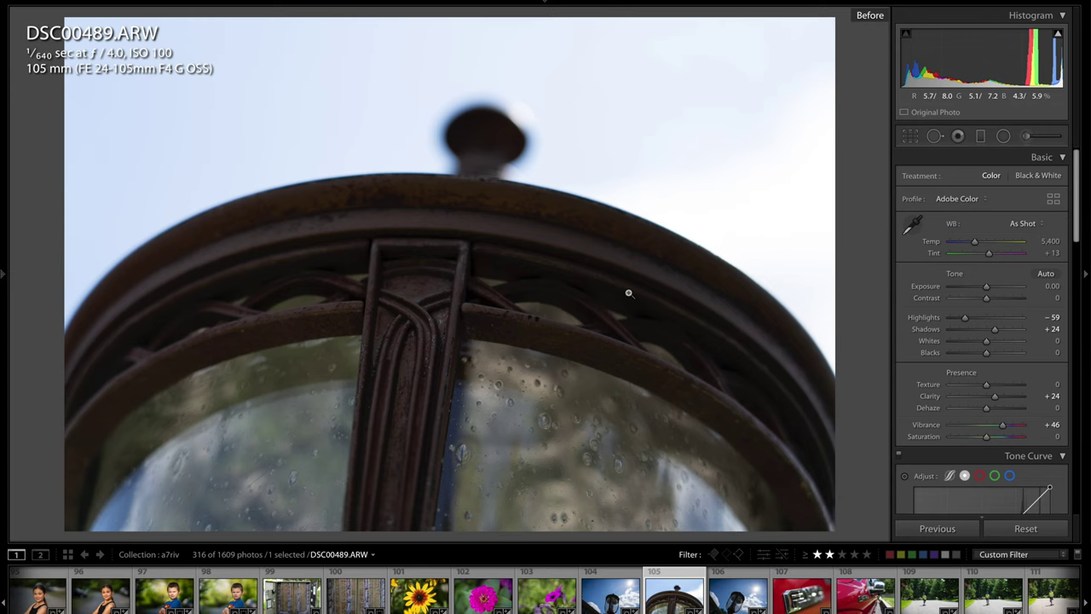
pyautogui.press('\\')
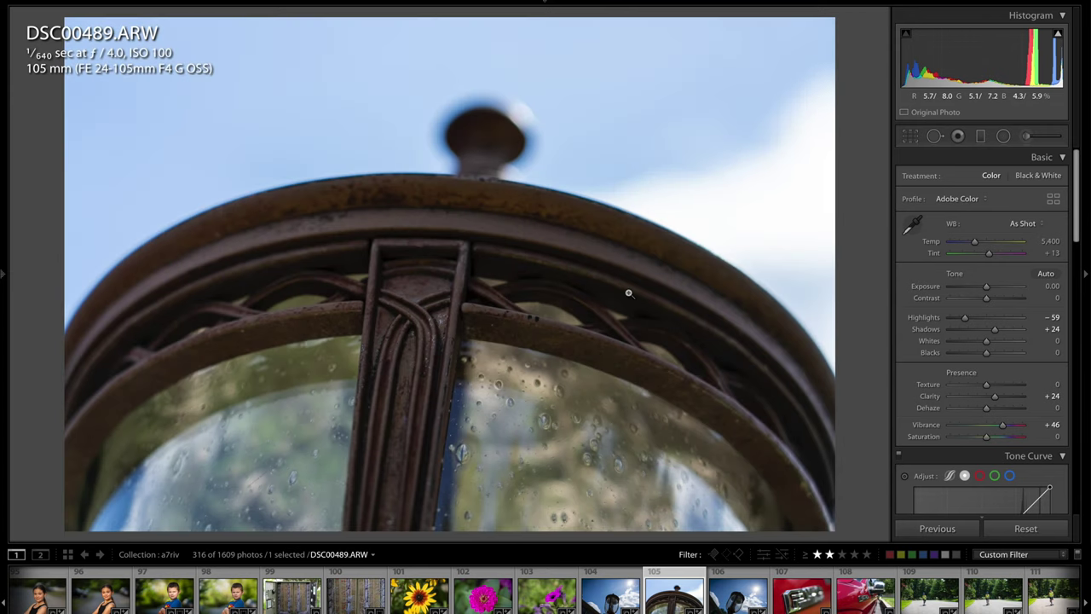
# Step: Reset the lantern close-up's Highlights and Shadows, and readjust them to -63 and about +49
pyautogui.doubleClick(924, 318)
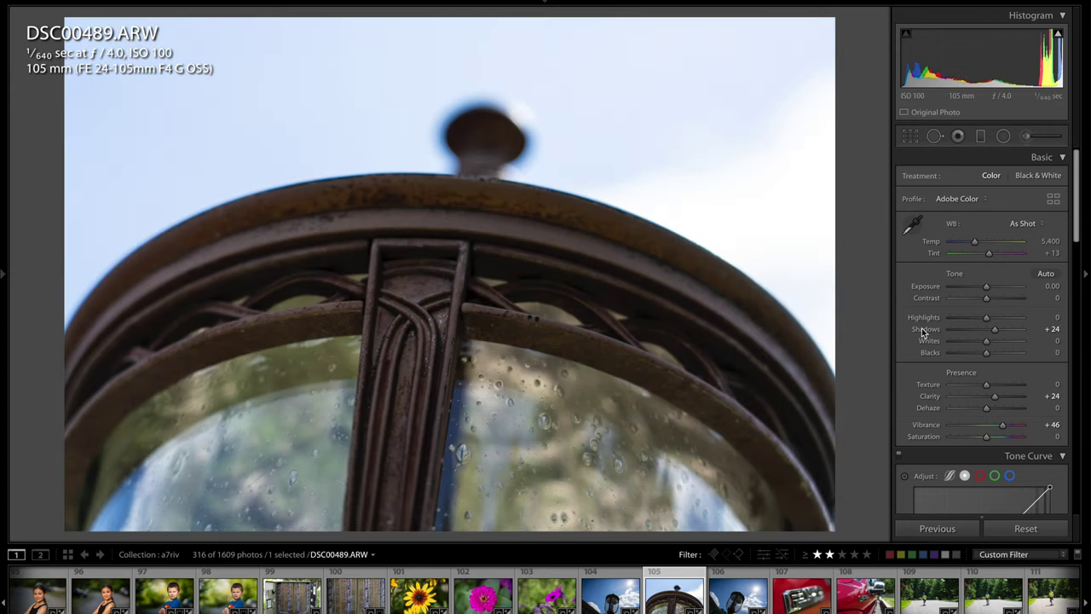
pyautogui.doubleClick(922, 331)
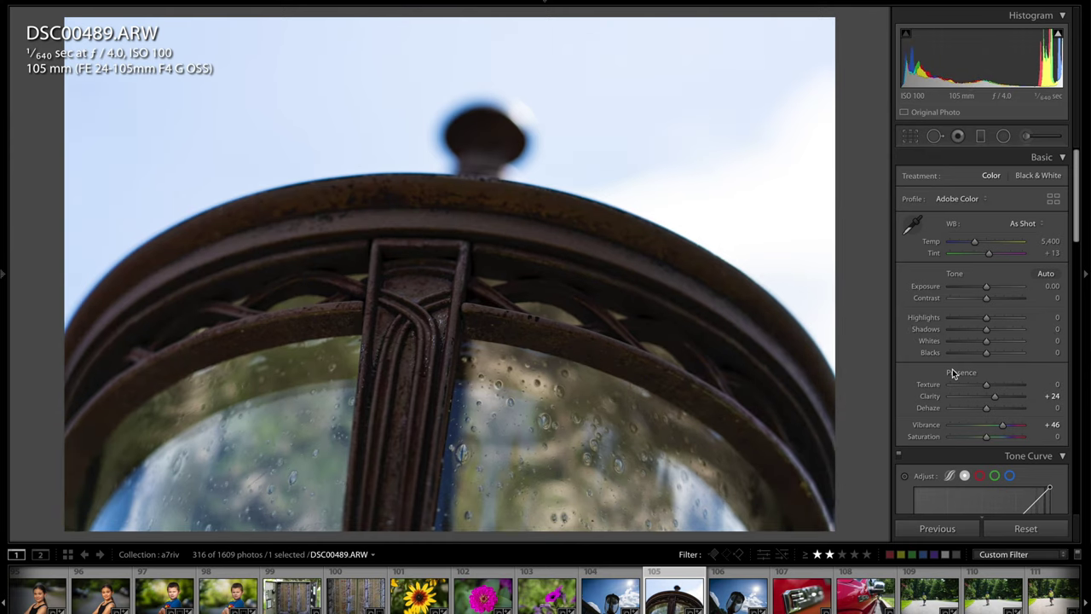
pyautogui.moveTo(987, 318)
pyautogui.mouseDown()
pyautogui.moveTo(952, 321)
pyautogui.moveTo(1002, 330)
pyautogui.mouseUp()
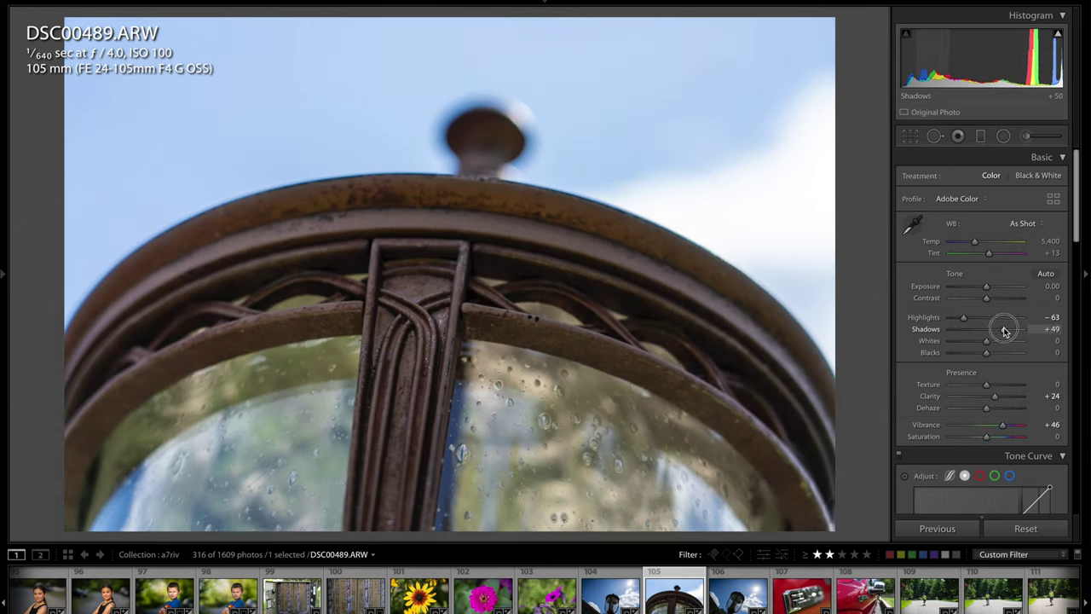
# Step: View the sunstar lamp photo DSC00491.ARW and the red truck photos DSC00493.ARW and DSC00495.ARW
pyautogui.click(739, 598)
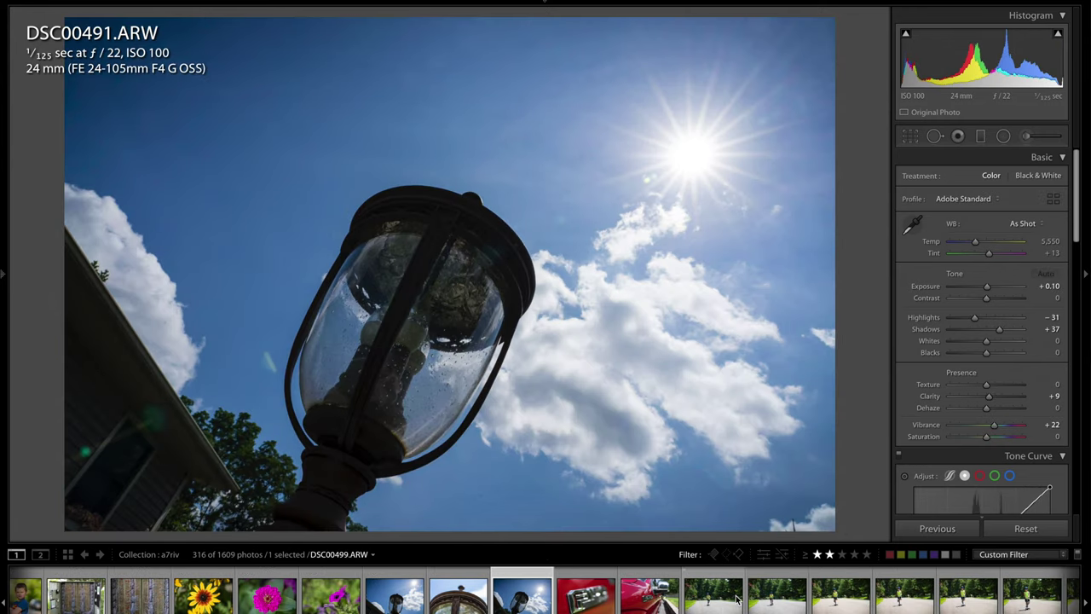
pyautogui.click(596, 602)
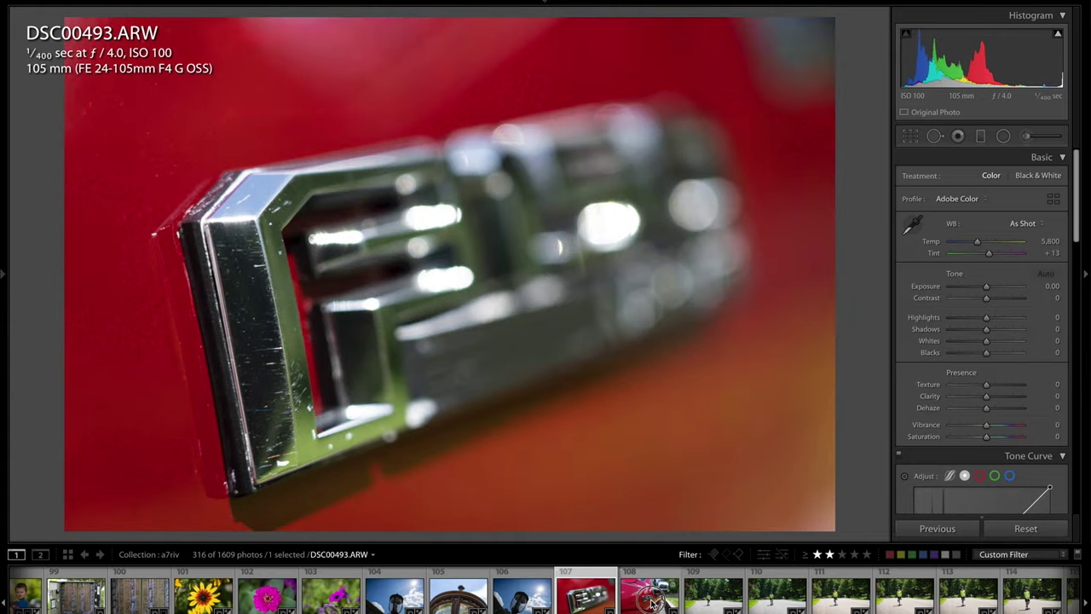
pyautogui.click(652, 602)
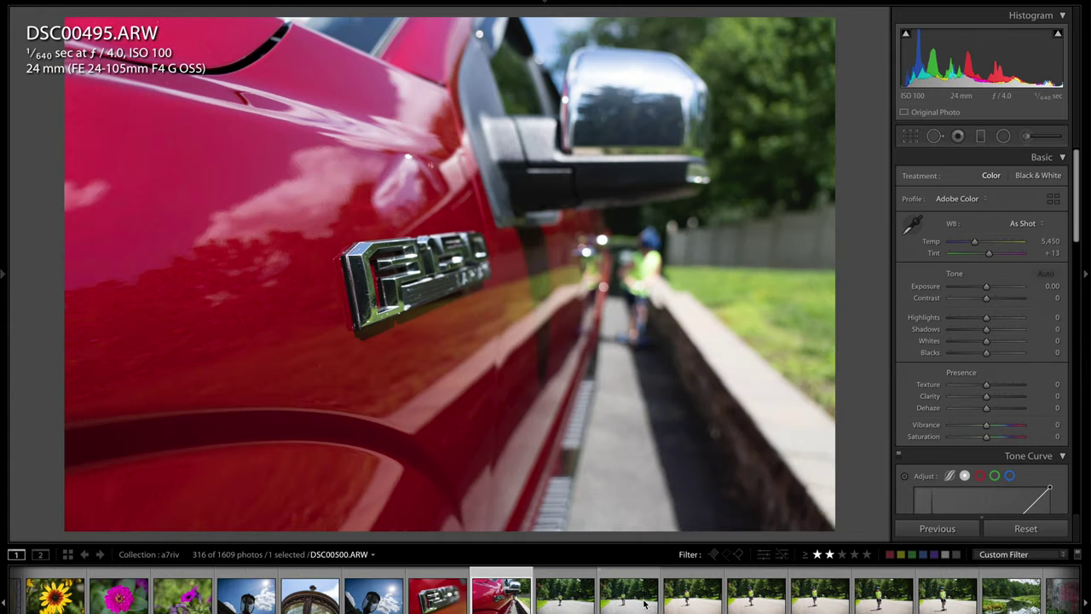
# Step: Browse through the series of the child riding a scooter from DSC00499.ARW to DSC00506.ARW
pyautogui.click(502, 602)
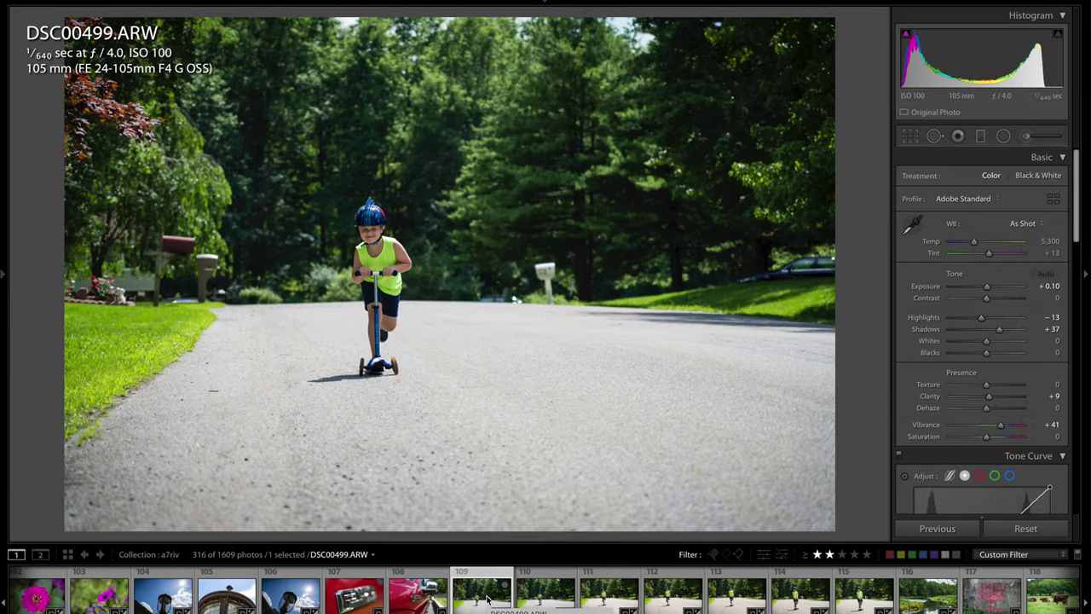
pyautogui.press('Right')
pyautogui.press('Right')
pyautogui.press('Right')
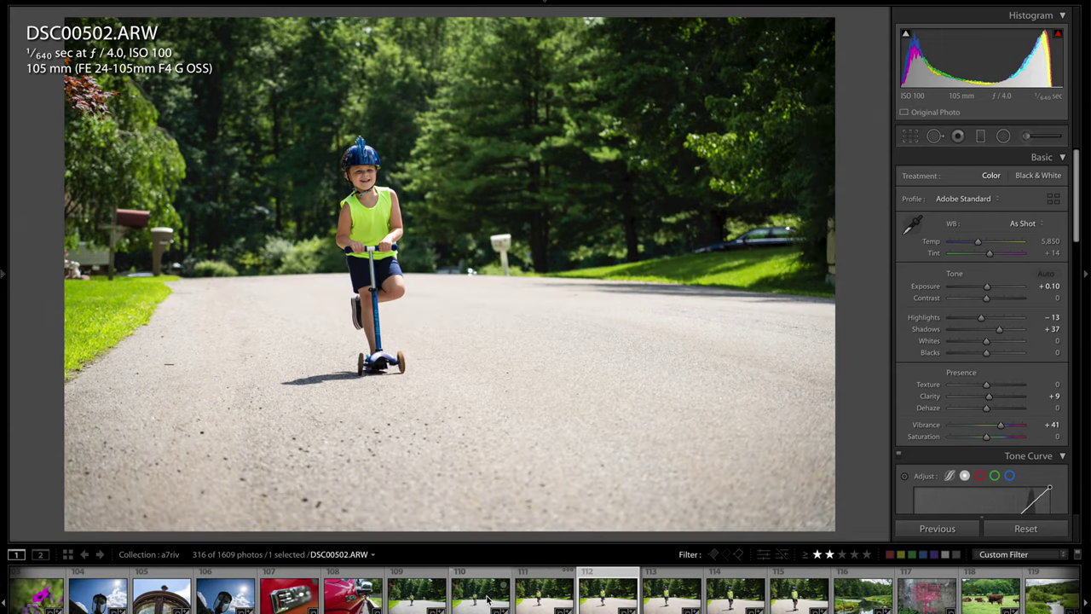
pyautogui.press('Right')
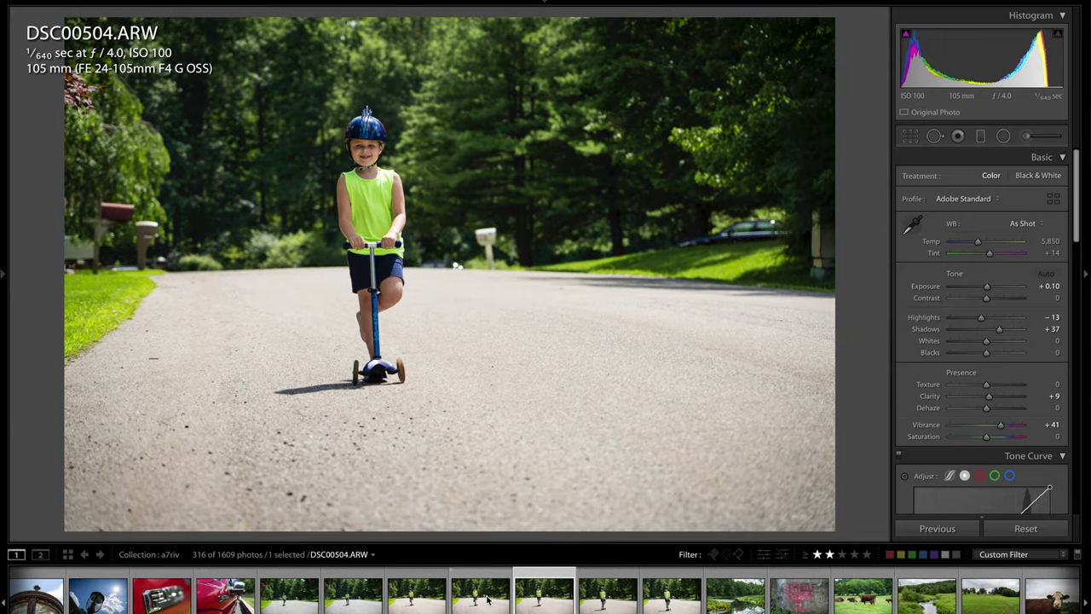
pyautogui.press('Right')
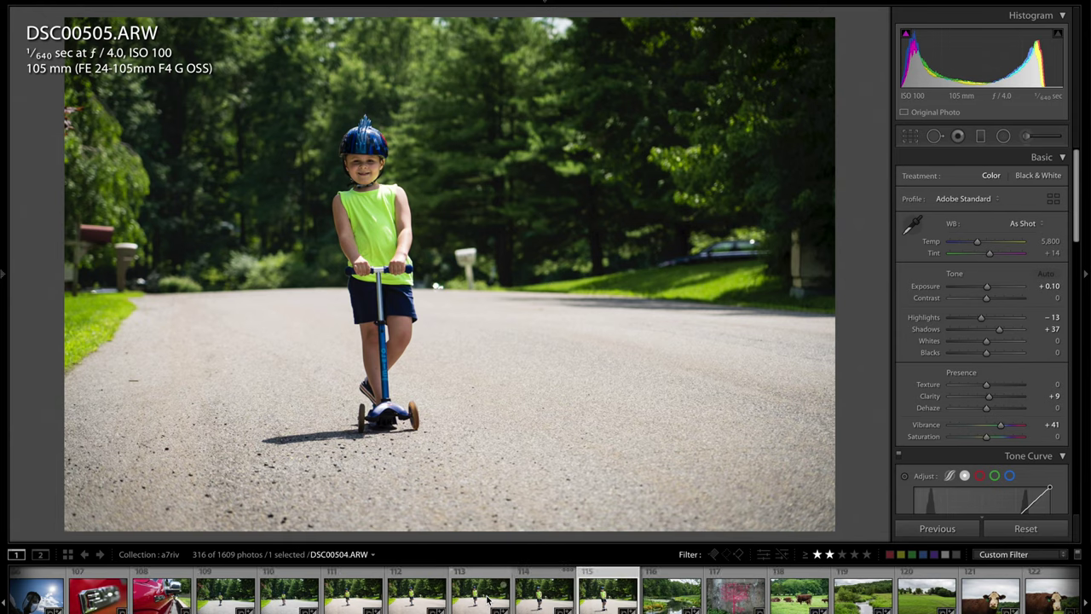
pyautogui.press('Right')
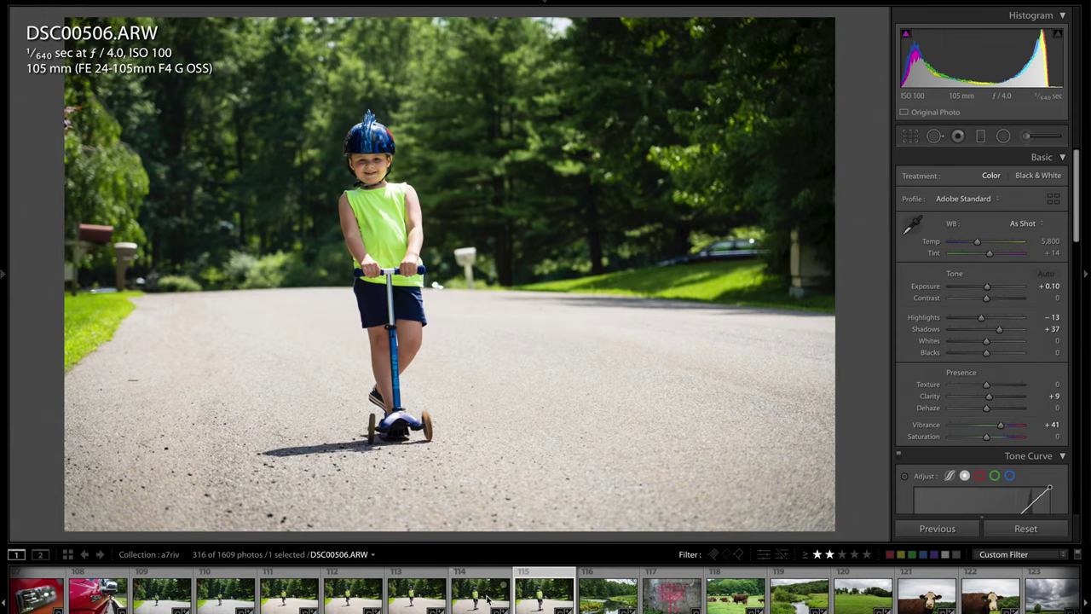
# Step: View the river photo DSC00514.ARW, the cow herd DSC00523.ARW and the stream landscape DSC00528.ARW
pyautogui.press('Right')
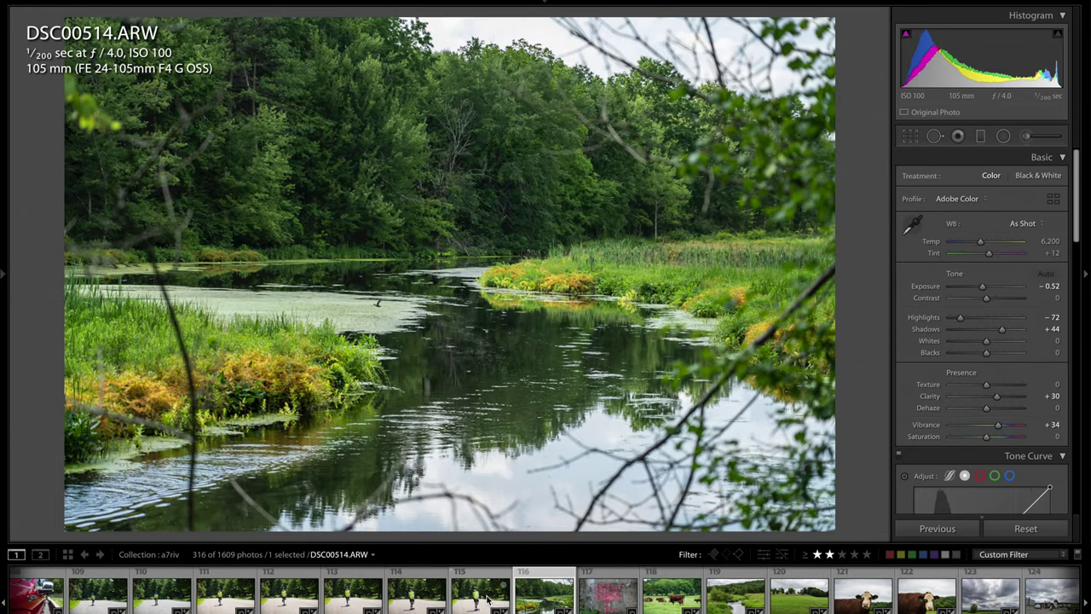
pyautogui.press('Right')
pyautogui.press('Right')
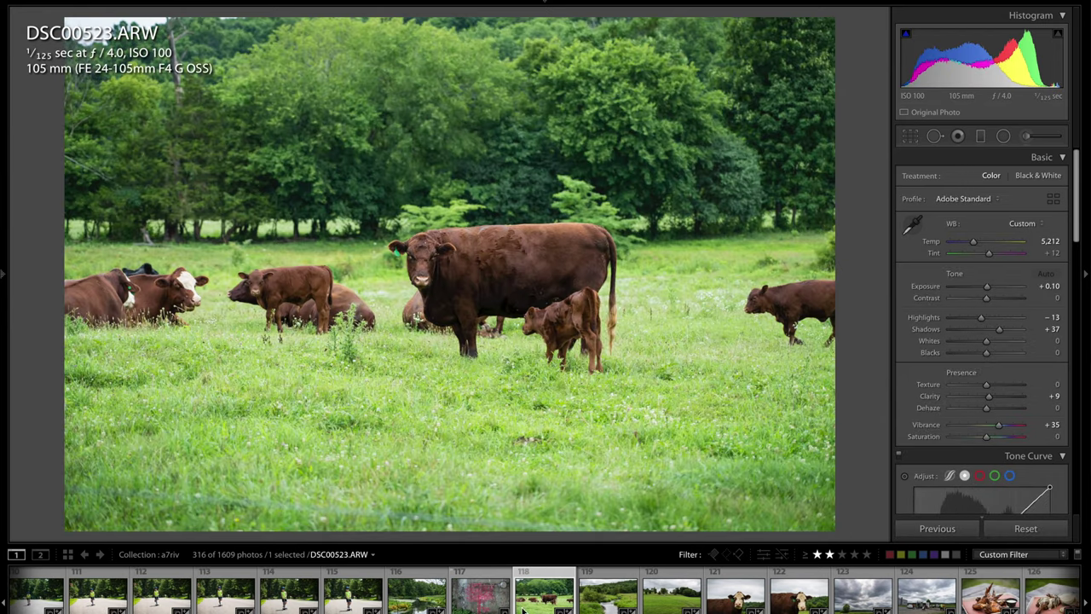
pyautogui.click(619, 597)
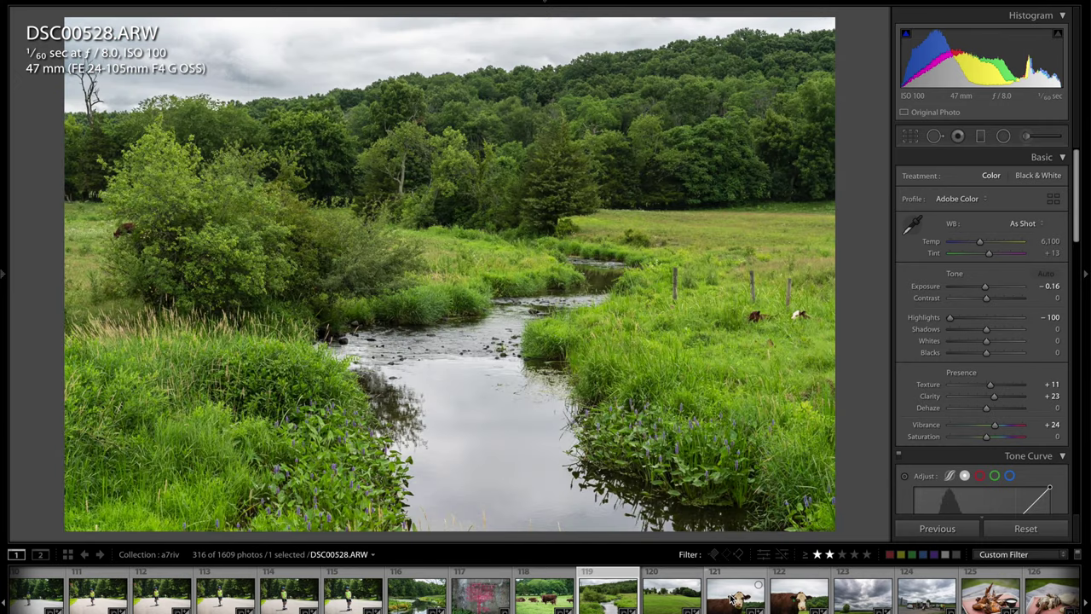
# Step: Open the cow portrait DSC00542.ARW and inspect the fur and eyes at 1:1 before returning to the full view
pyautogui.click(791, 602)
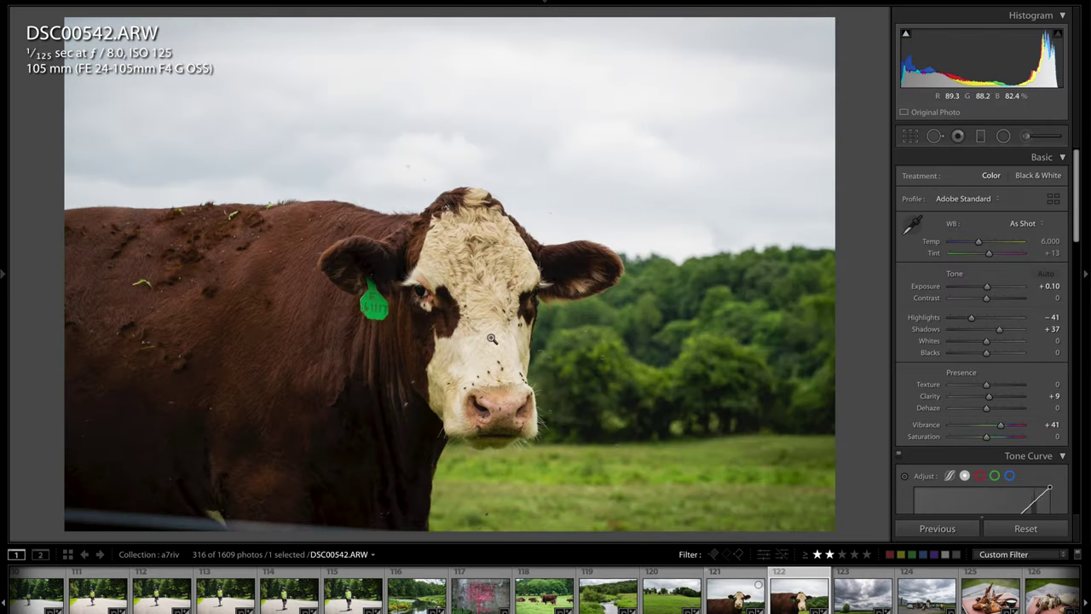
pyautogui.click(463, 297)
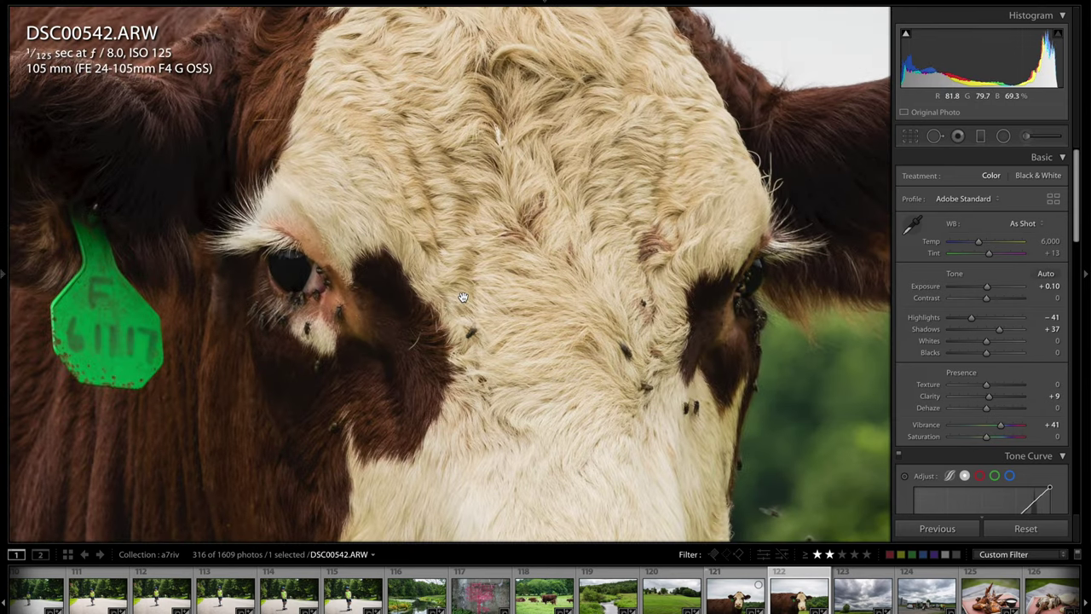
pyautogui.moveTo(431, 301)
pyautogui.mouseDown()
pyautogui.moveTo(455, 287)
pyautogui.moveTo(437, 280)
pyautogui.mouseUp()
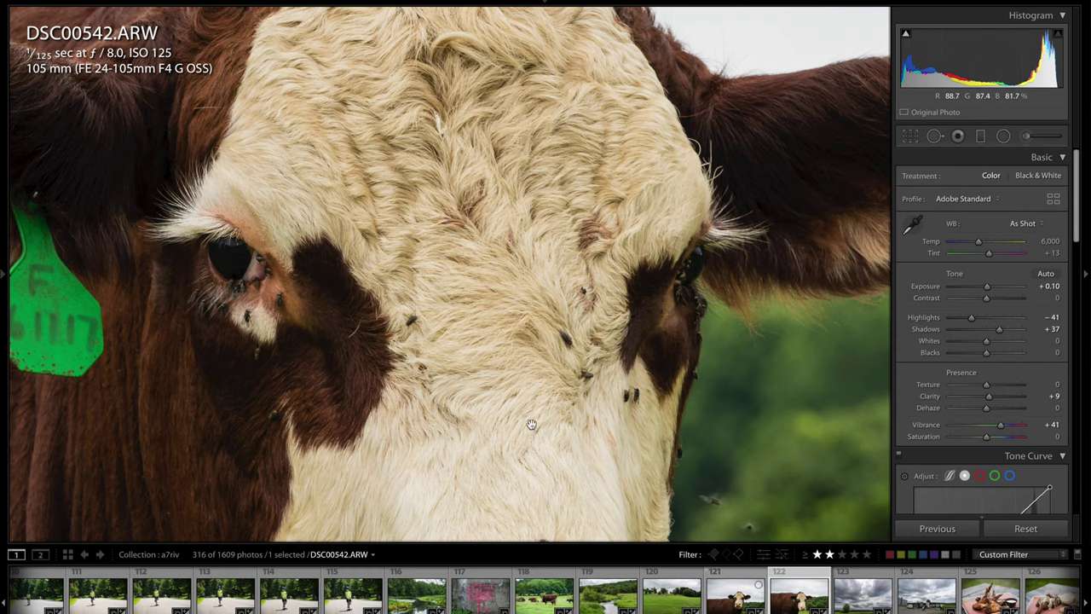
pyautogui.click(618, 463)
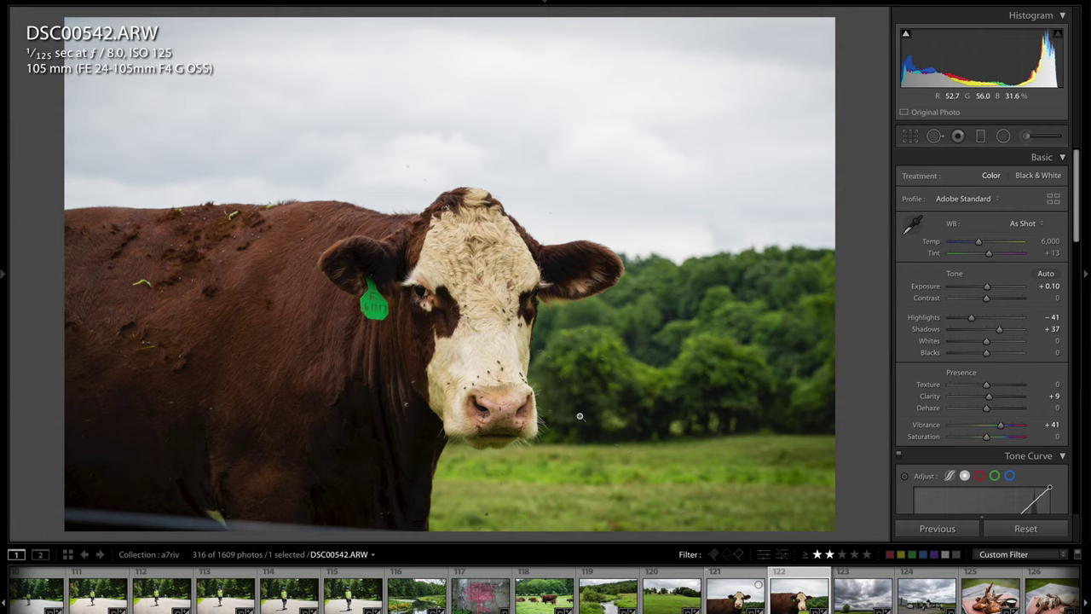
# Step: Open the cow portrait DSC00538.ARW, inspect the face and flies at 1:1 and 2:1, and return to the full view
pyautogui.click(731, 600)
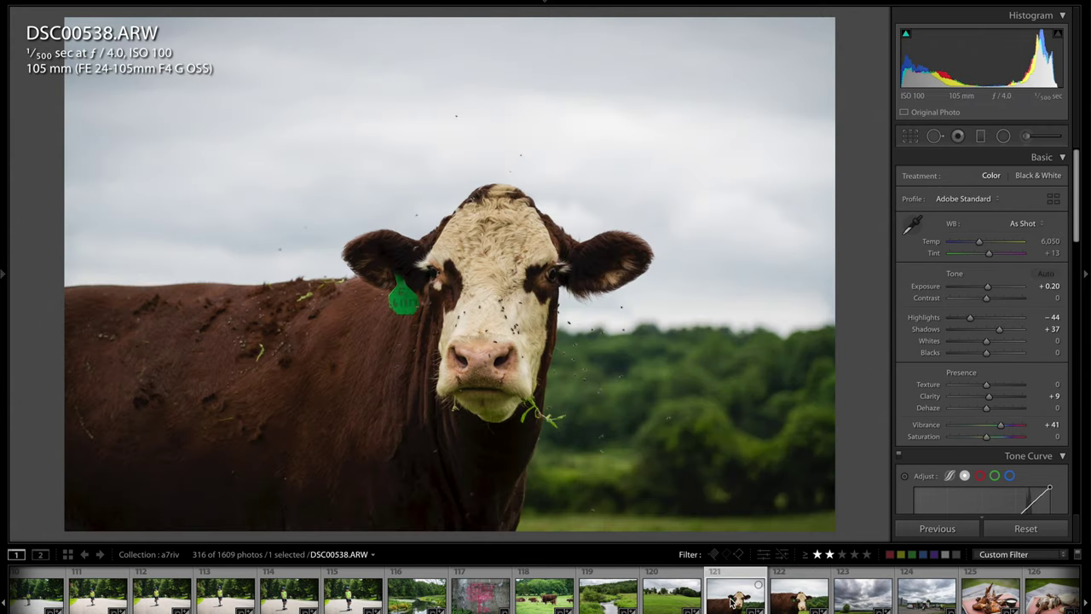
pyautogui.click(498, 300)
pyautogui.moveTo(666, 262); pyautogui.dragTo(589, 264)
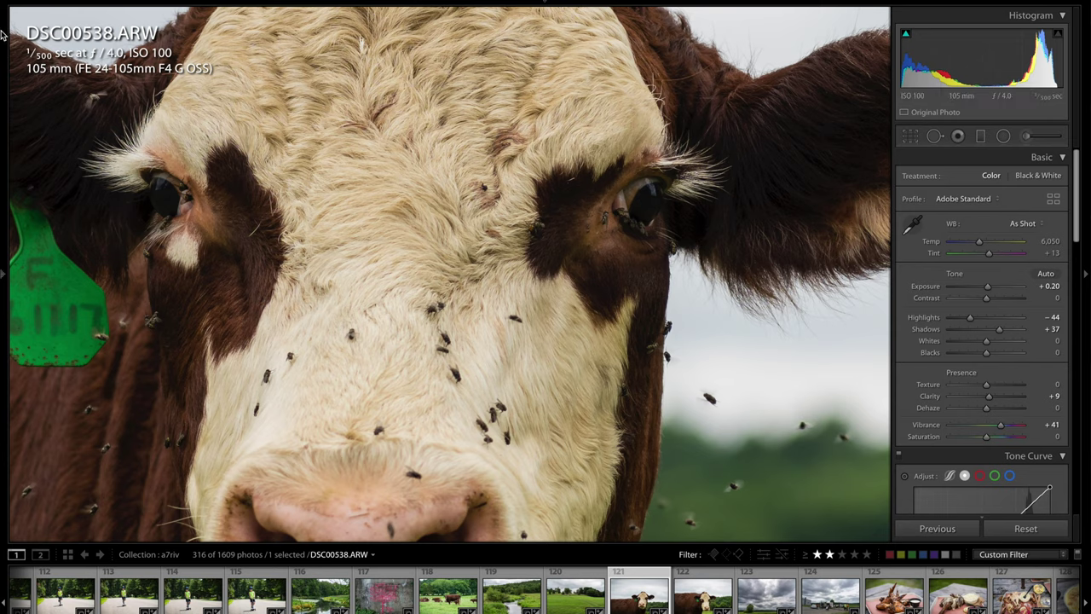
pyautogui.moveTo(4, 34)
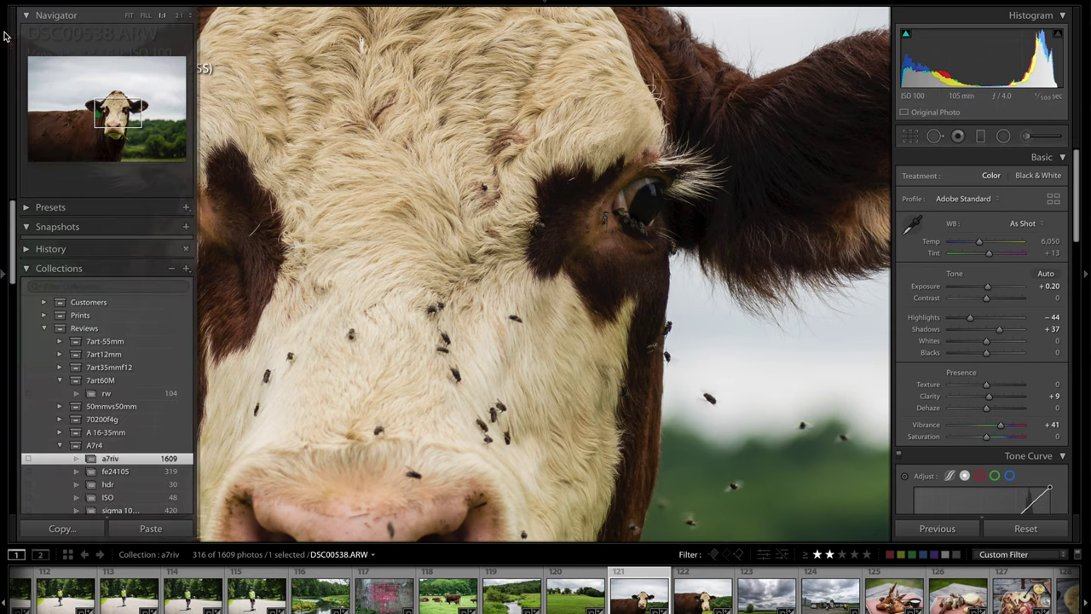
pyautogui.click(180, 16)
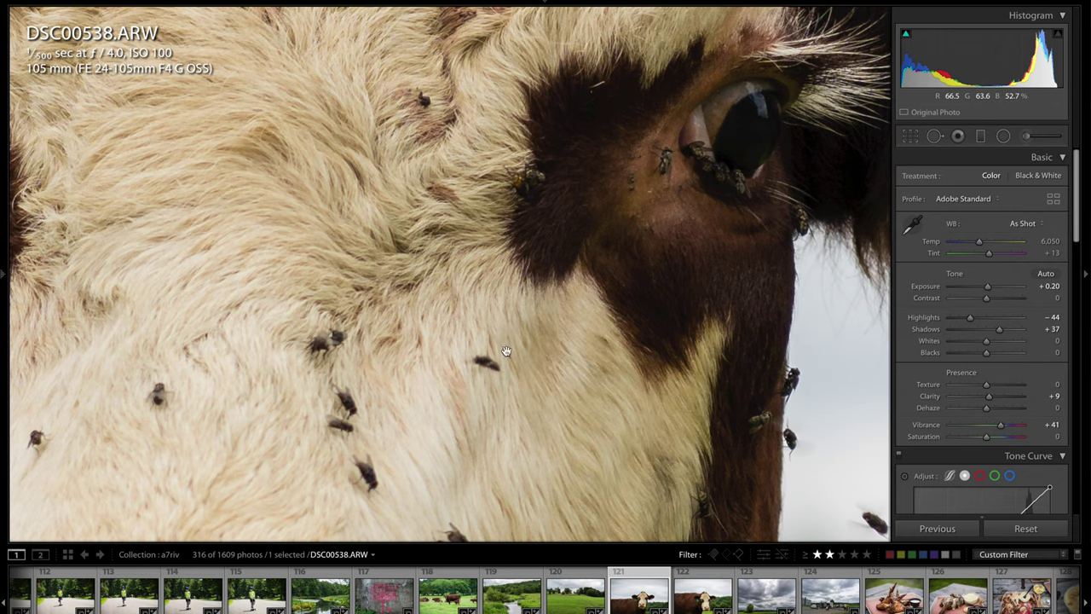
pyautogui.click(462, 324)
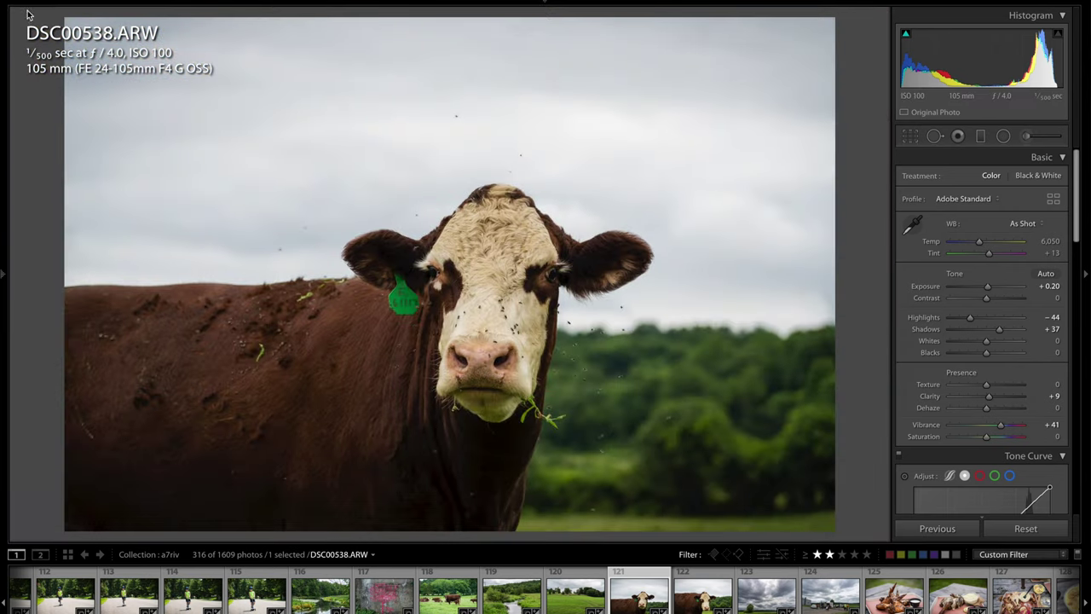
pyautogui.click(169, 216)
pyautogui.moveTo(4, 43)
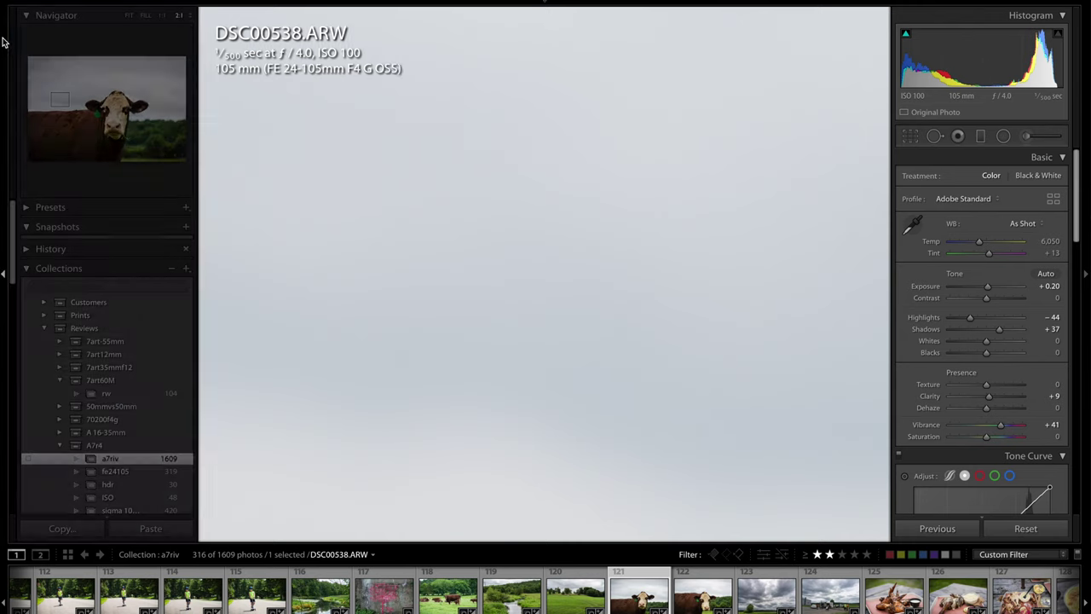
pyautogui.click(353, 141)
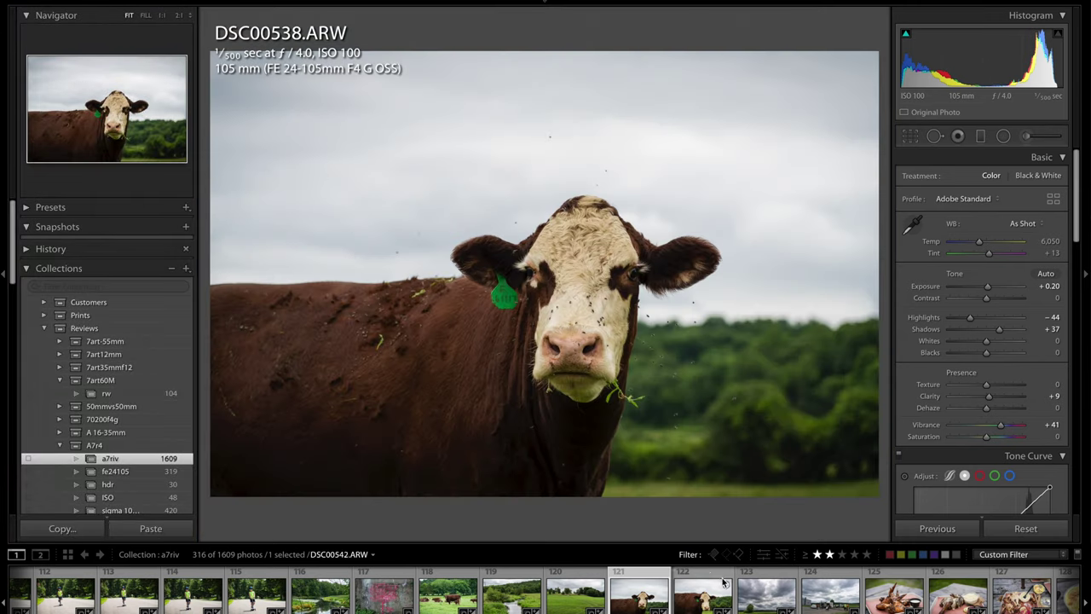
# Step: Open the cloudy field landscape DSC00545.ARW and set its Highlights to +2 and Shadows to +73
pyautogui.click(754, 598)
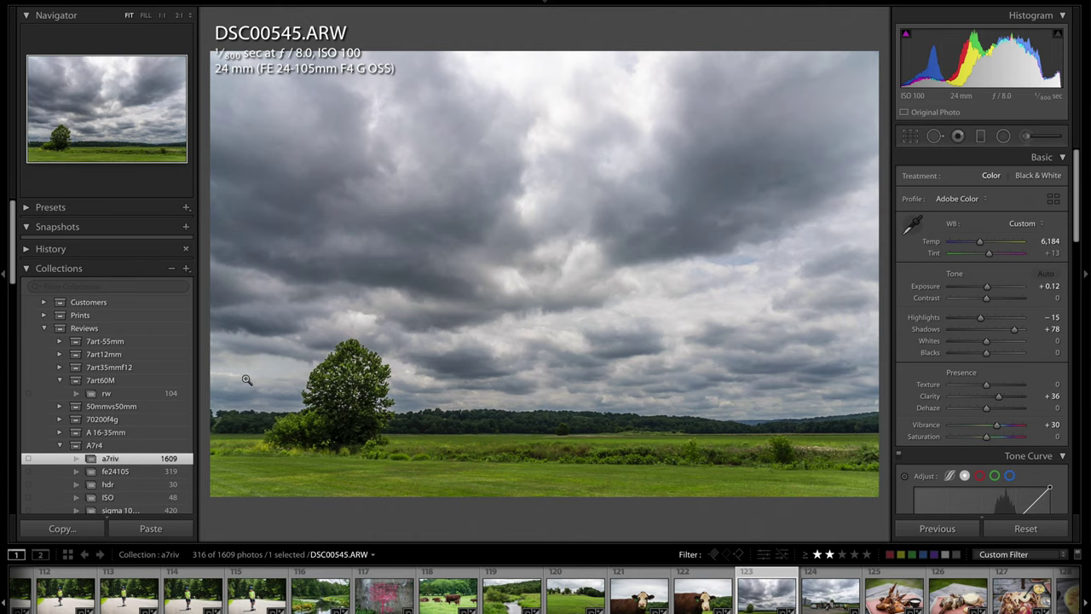
pyautogui.click(4, 280)
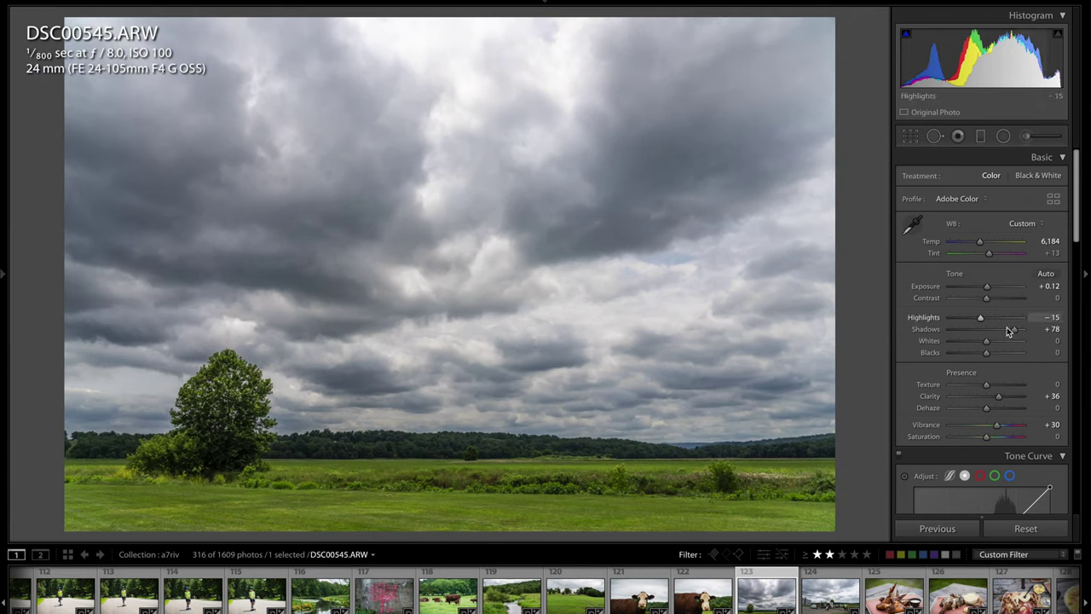
pyautogui.moveTo(1015, 334); pyautogui.dragTo(986, 319)
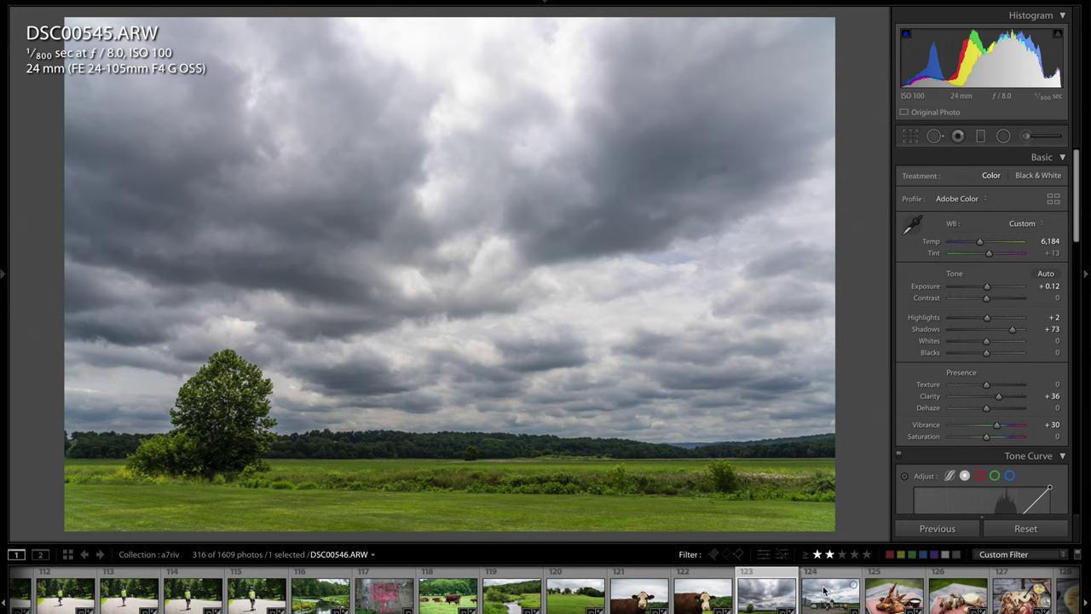
# Step: Inspect the chicken wings in DSC00548.ARW up close and view the food tray photos DSC00549.ARW and DSC00552.ARW
pyautogui.scroll(-3, 825, 607)
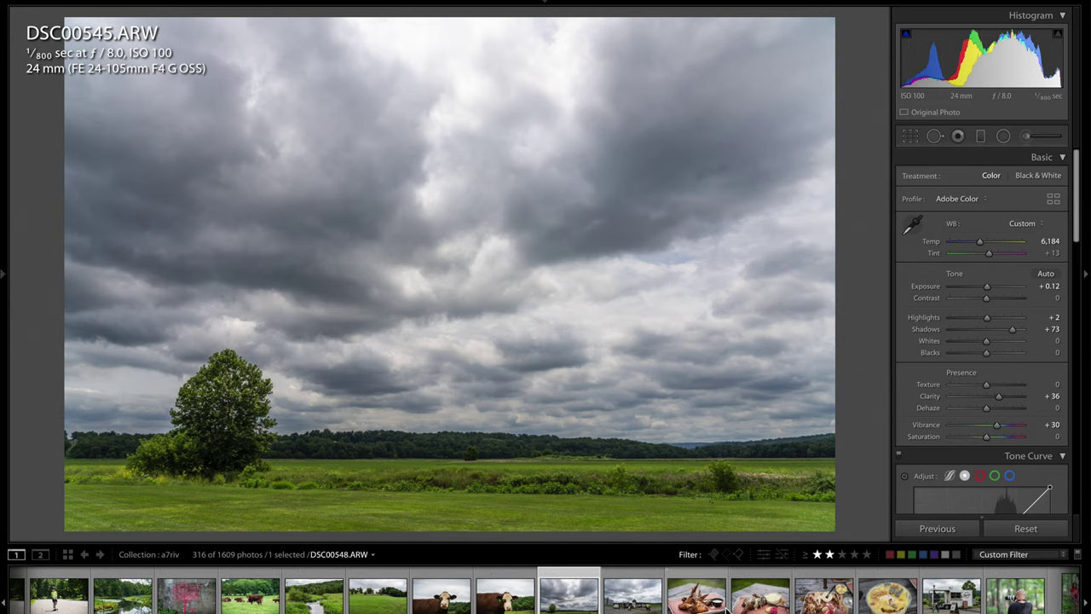
pyautogui.click(693, 601)
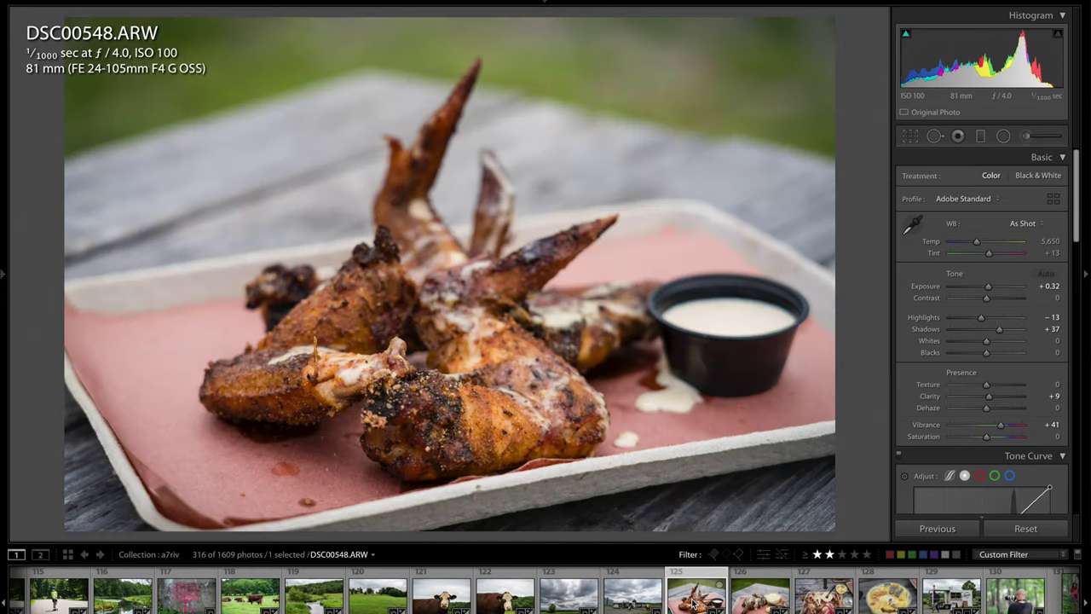
pyautogui.click(424, 397)
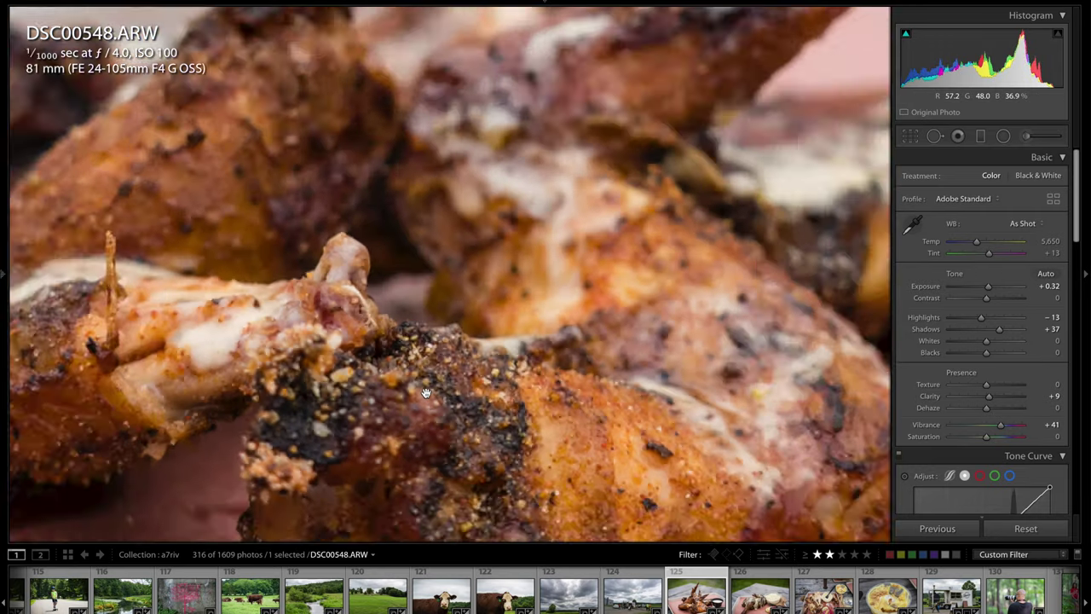
pyautogui.moveTo(538, 453); pyautogui.dragTo(919, 329)
pyautogui.click(742, 470)
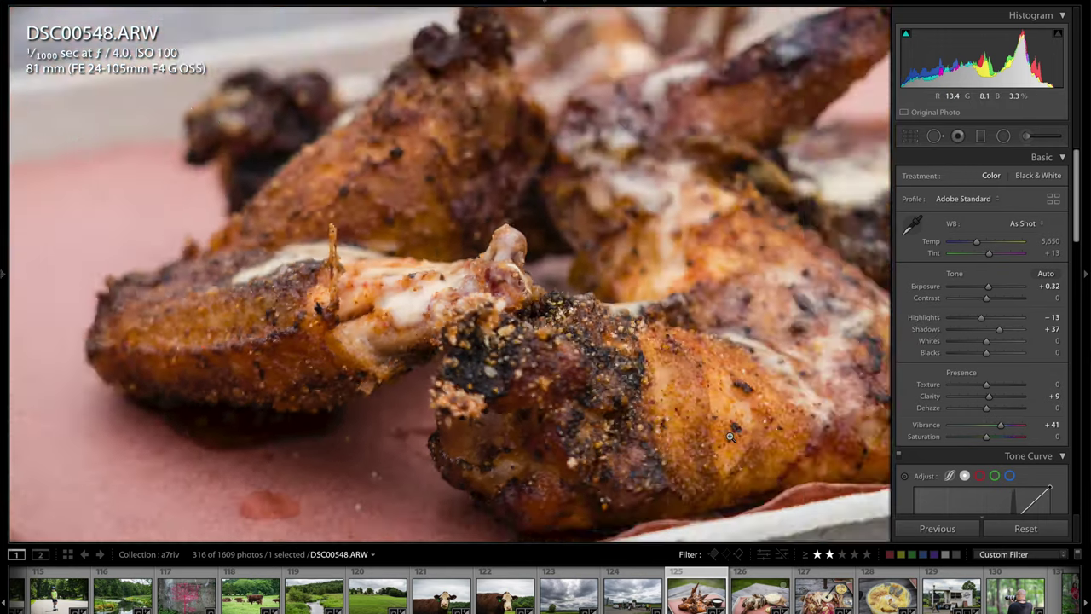
pyautogui.click(749, 607)
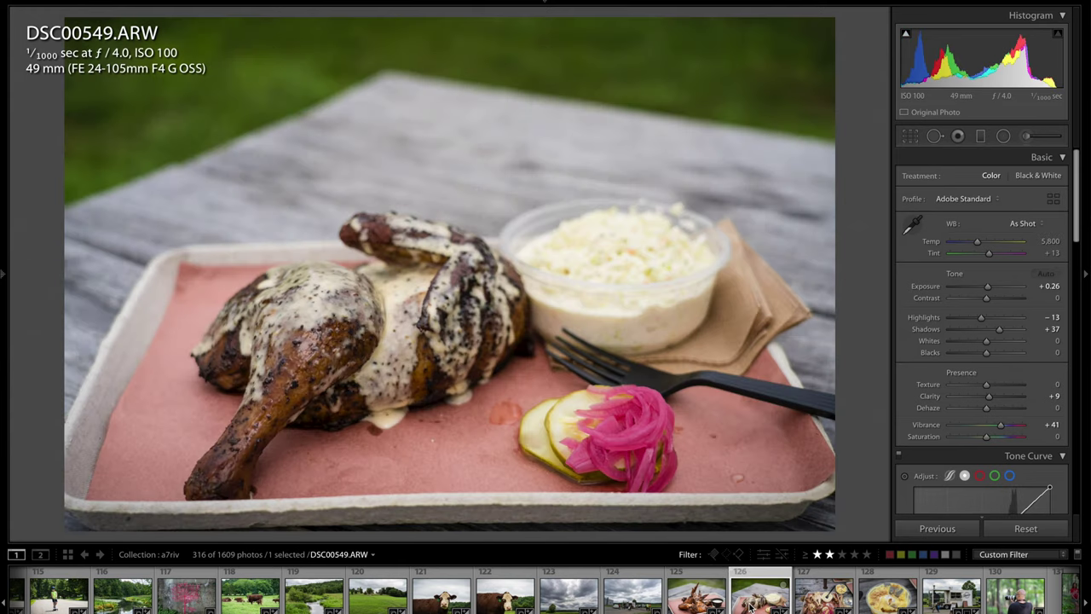
pyautogui.click(817, 600)
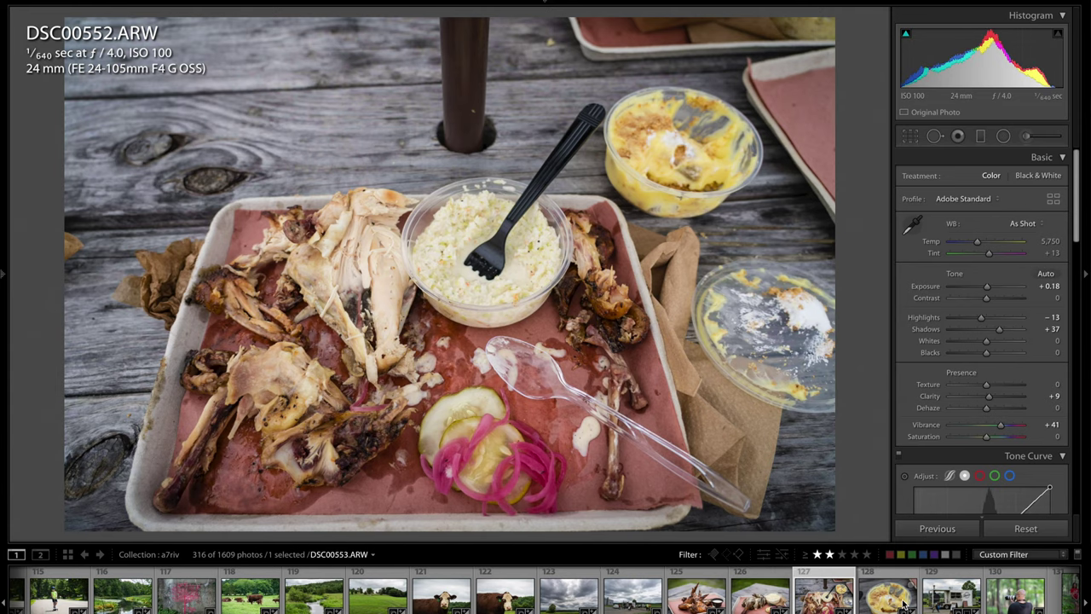
# Step: Browse through the woodland portraits from DSC00570.ARW to DSC00596.ARW
pyautogui.scroll(-3, 903, 603)
pyautogui.click(796, 599)
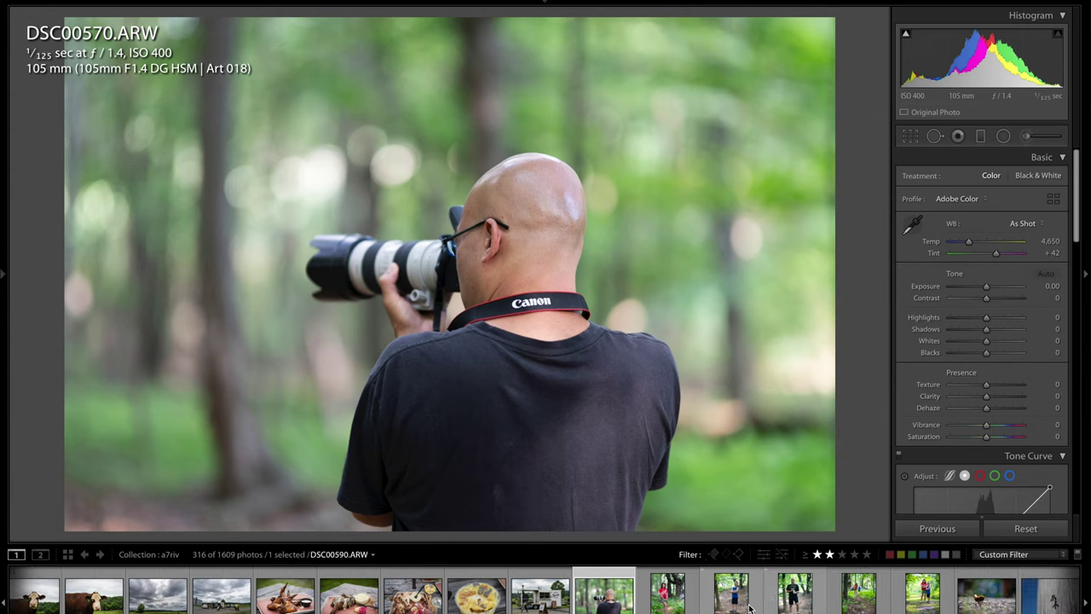
pyautogui.click(665, 597)
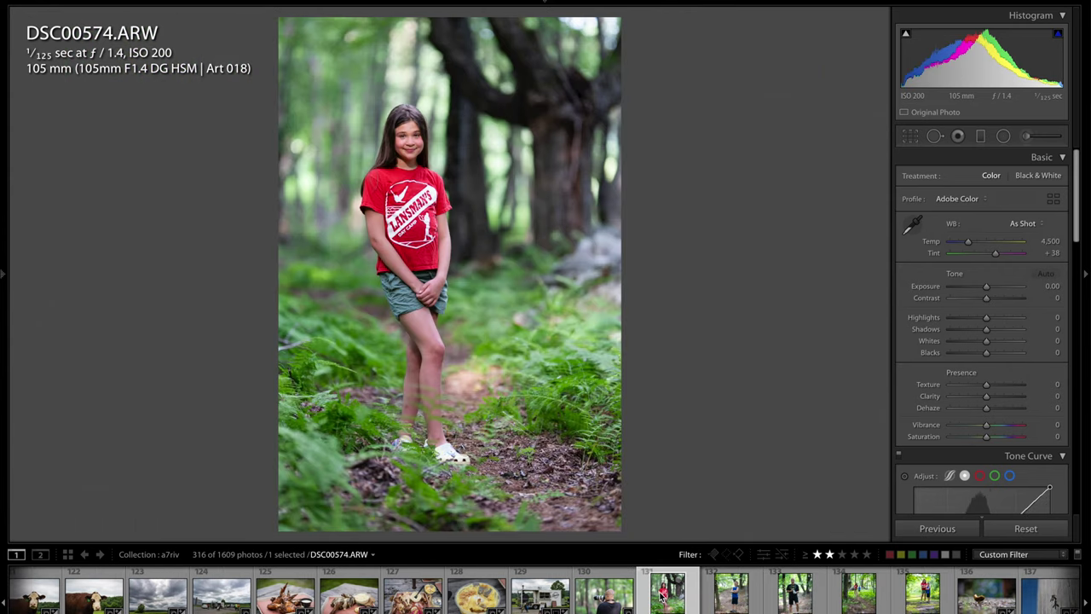
pyautogui.click(606, 598)
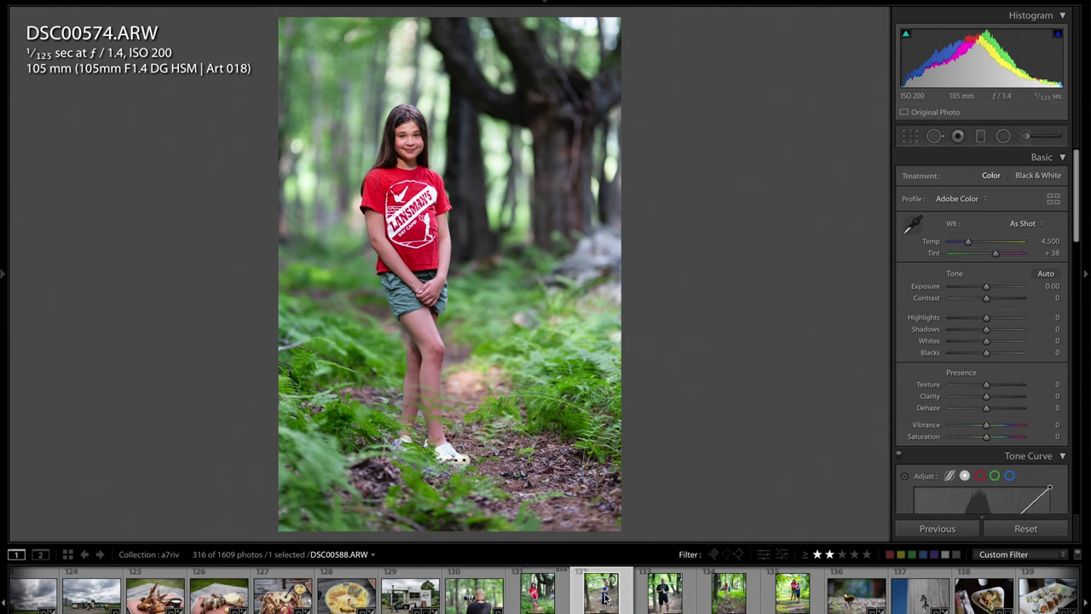
pyautogui.click(655, 601)
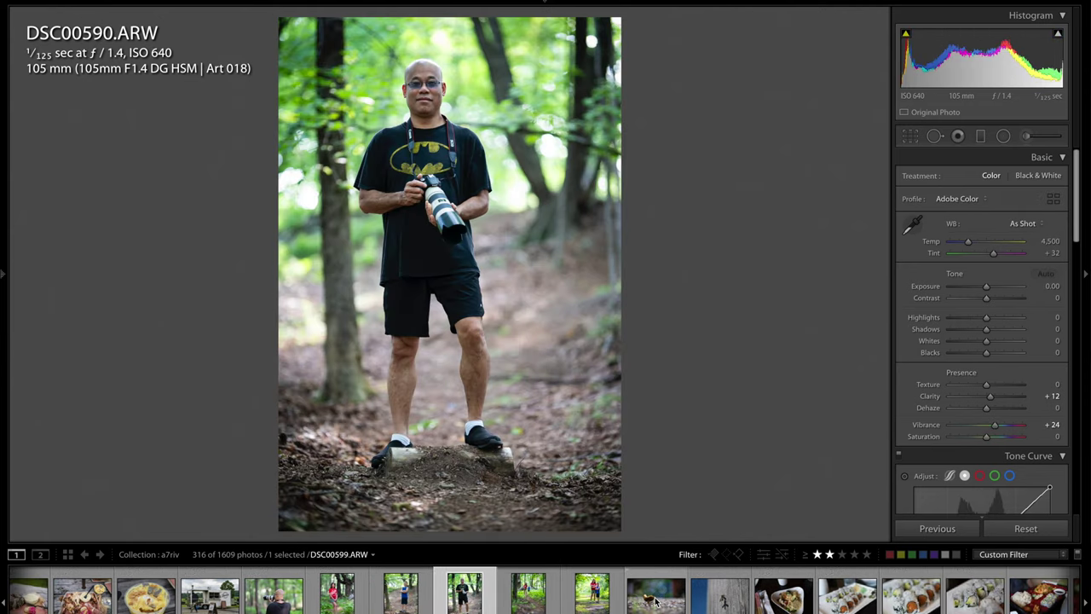
pyautogui.click(592, 596)
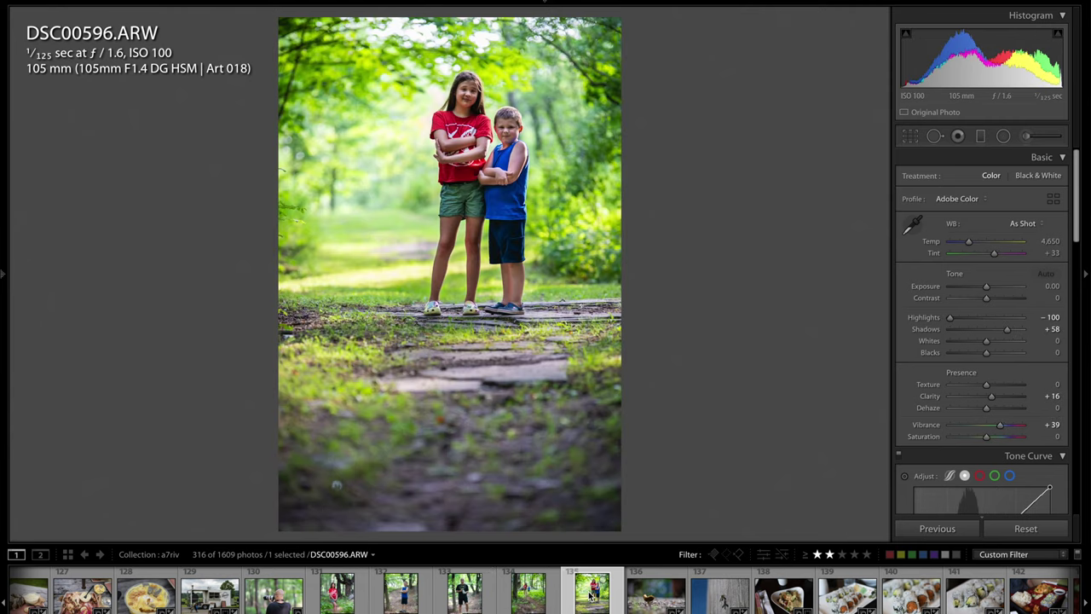
# Step: Open the mushroom photo DSC00599.ARW and set its Shadows to +67
pyautogui.click(644, 597)
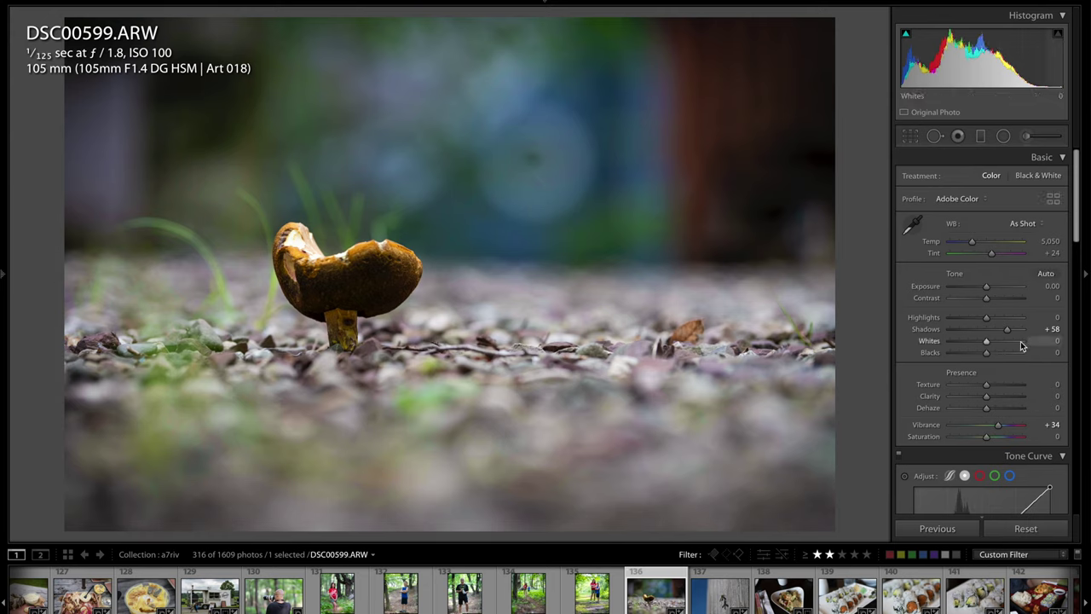
pyautogui.moveTo(1007, 329)
pyautogui.mouseDown()
pyautogui.moveTo(986, 334)
pyautogui.moveTo(1010, 336)
pyautogui.mouseUp()
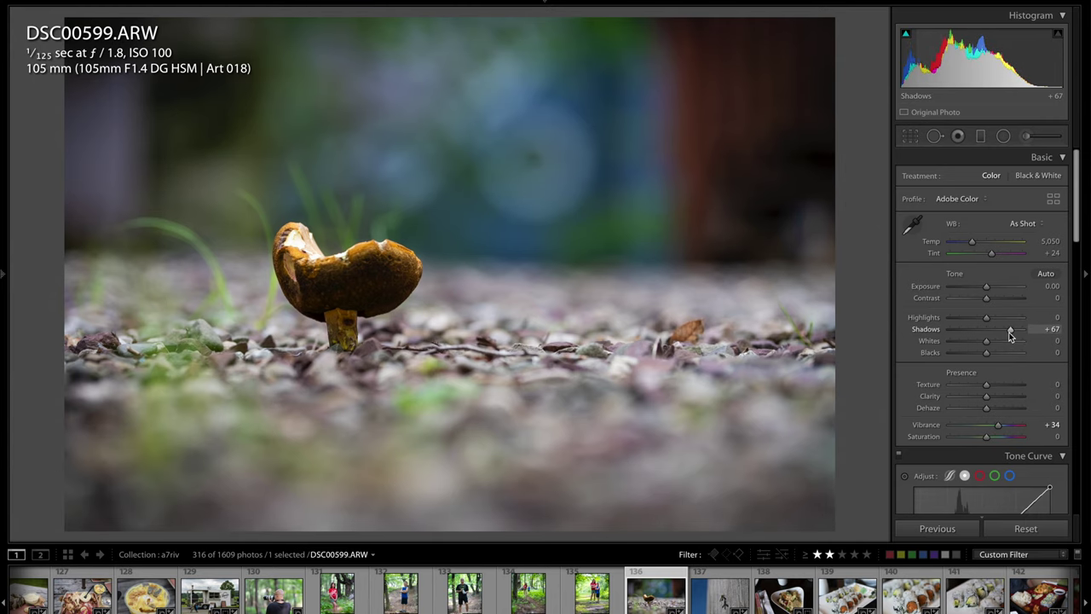
# Step: Open the insect photo DSC00606.ARW, check its crop, and inspect the insect's body and wings up close
pyautogui.click(720, 601)
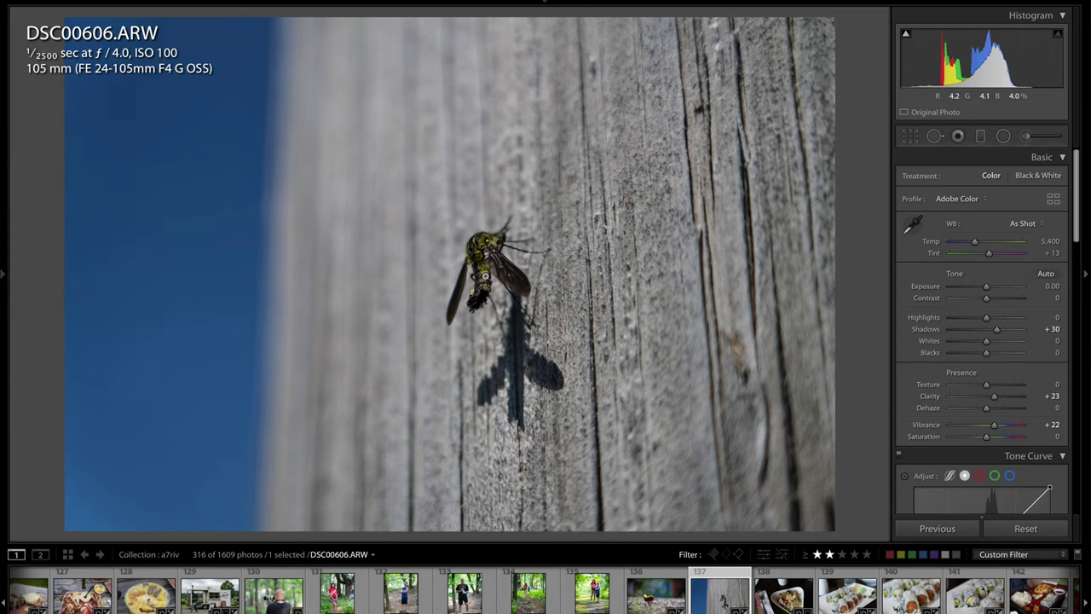
pyautogui.press('r')
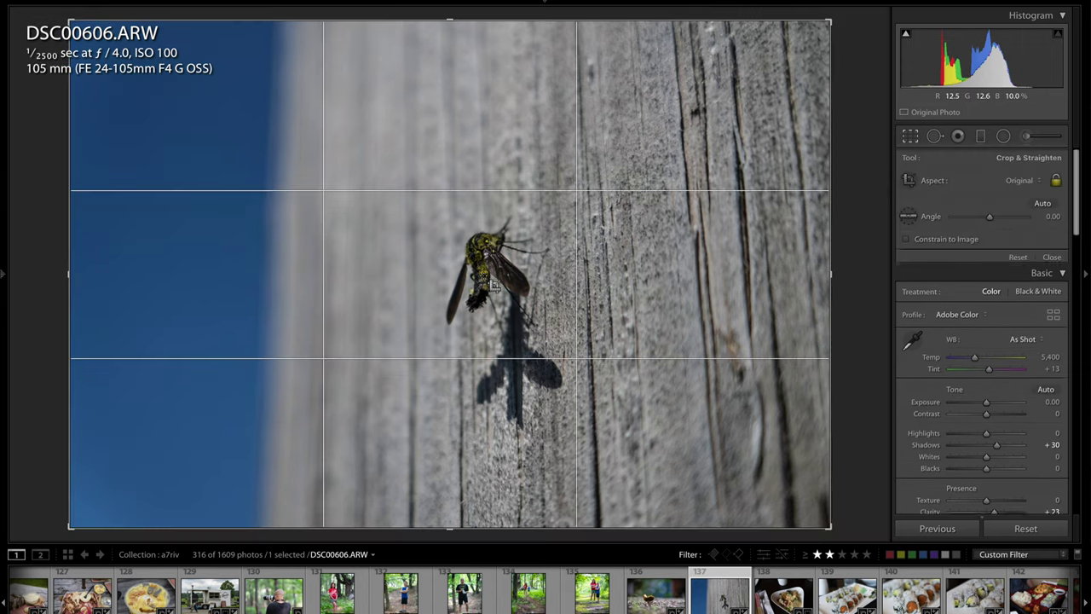
pyautogui.press('r')
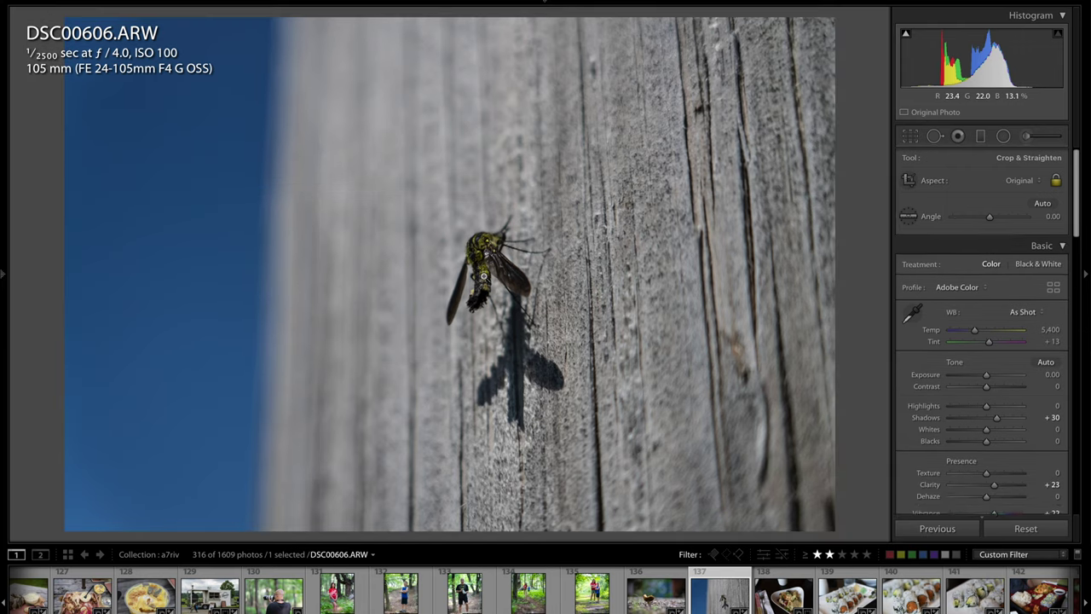
pyautogui.click(483, 276)
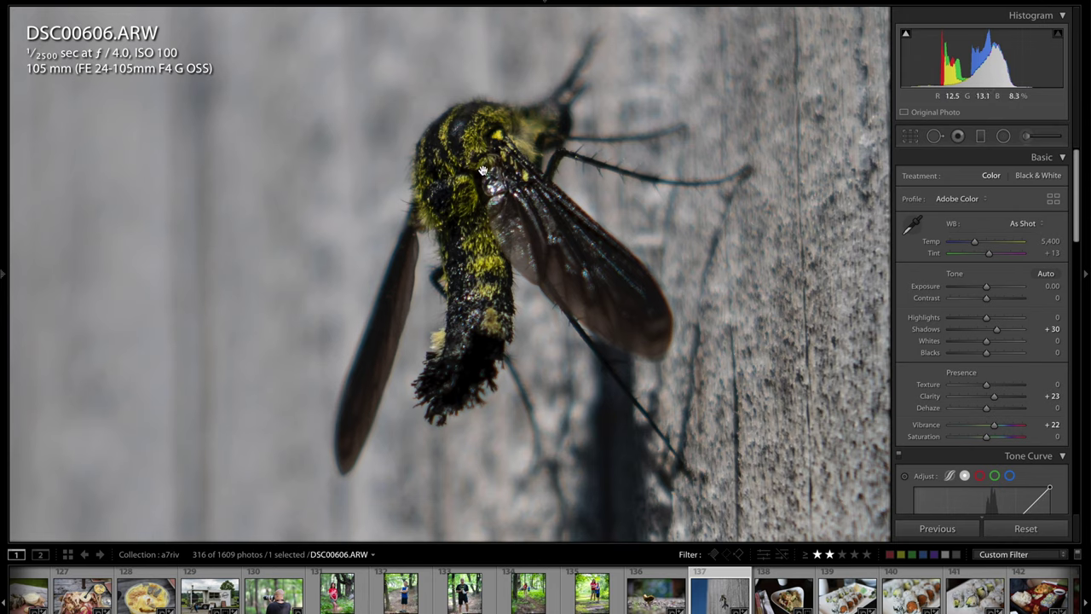
pyautogui.click(468, 210)
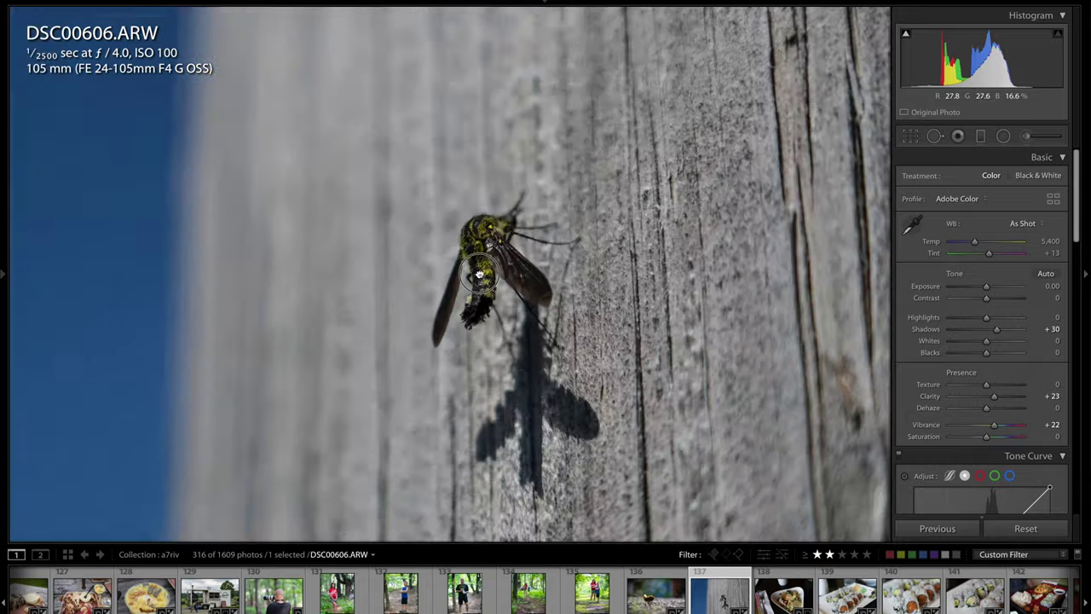
pyautogui.click(479, 274)
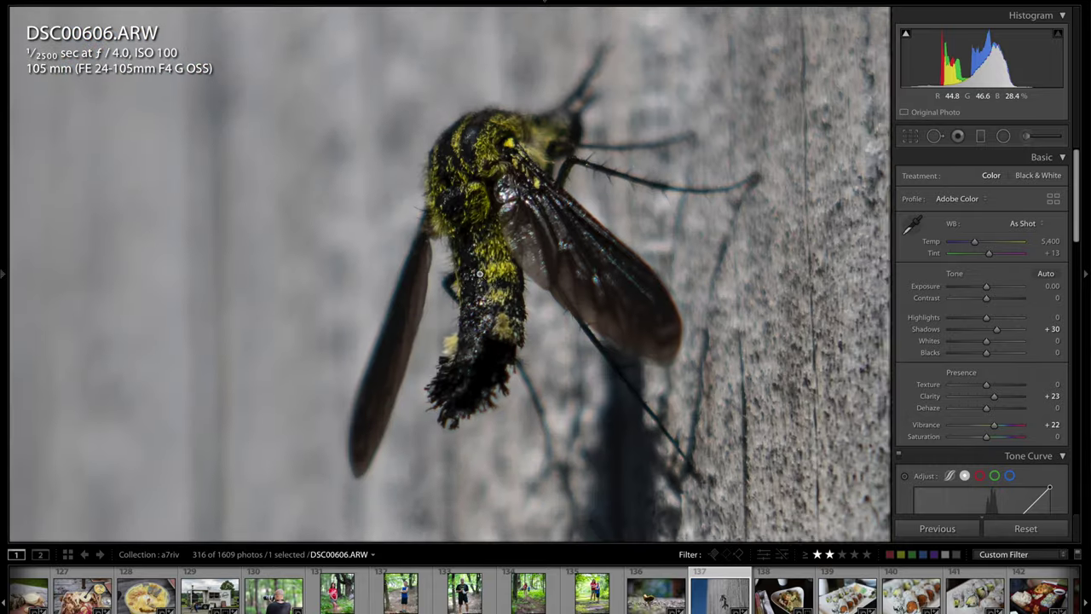
pyautogui.click(481, 275)
pyautogui.click(468, 255)
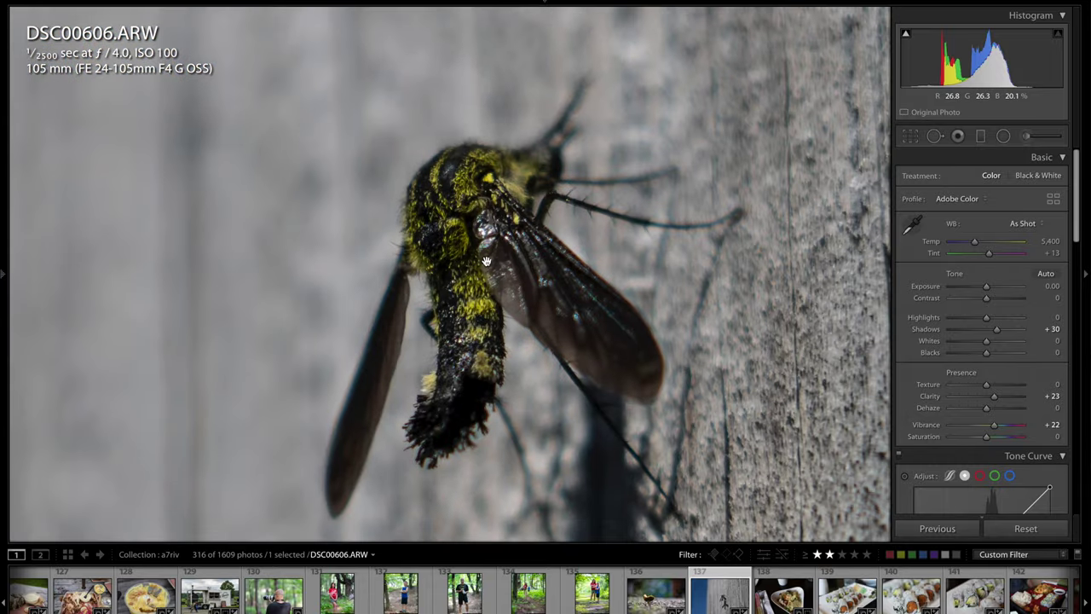
pyautogui.moveTo(499, 258); pyautogui.dragTo(465, 176)
pyautogui.click(466, 176)
# Step: View the salad photo DSC00608.ARW, the sushi photo DSC00609.ARW and the river landscape DSC00618.ARW
pyautogui.press('Right')
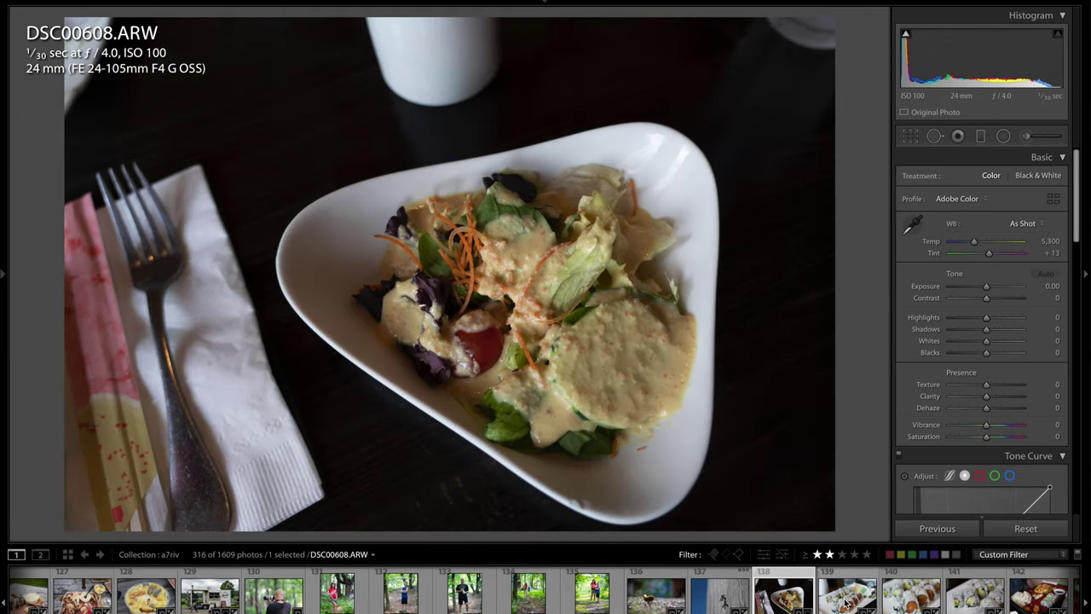
pyautogui.click(847, 603)
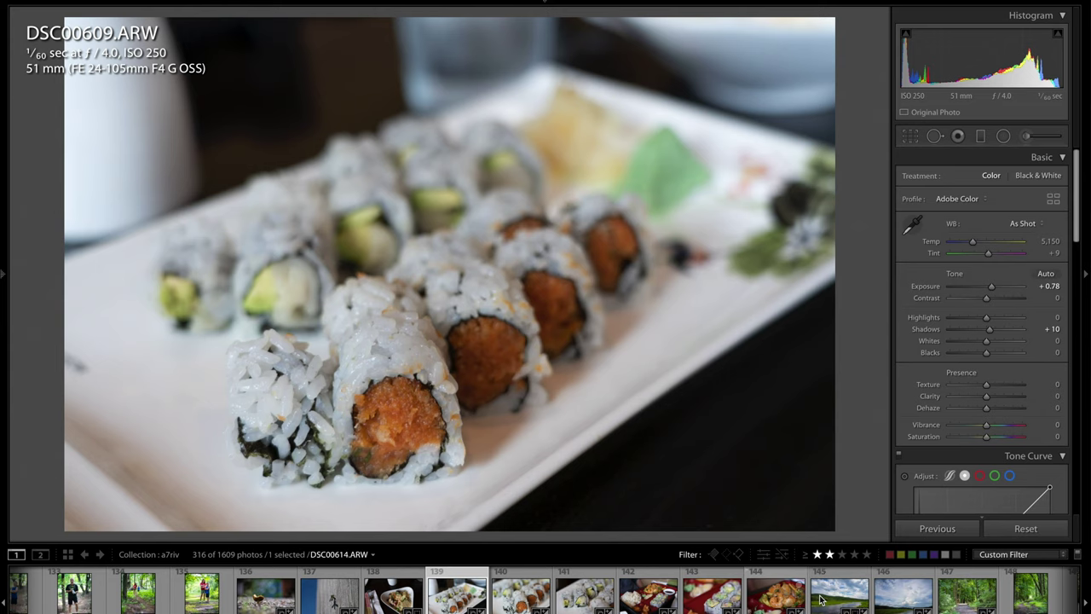
pyautogui.click(821, 601)
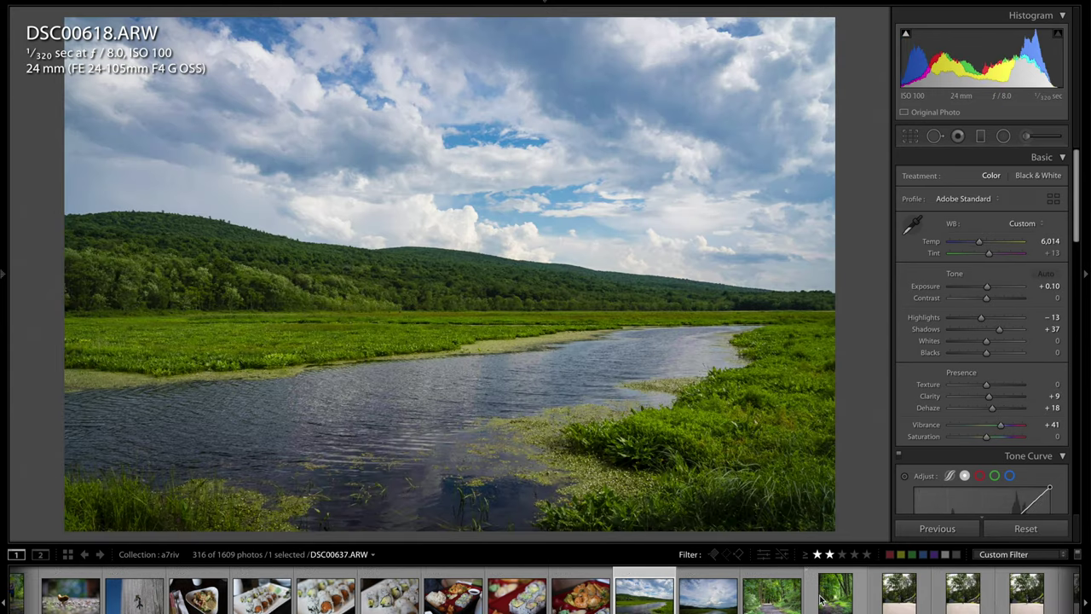
# Step: Open the storm cloud landscape DSC00631.ARW and reset its Vibrance, Texture and Clarity to 0
pyautogui.click(708, 599)
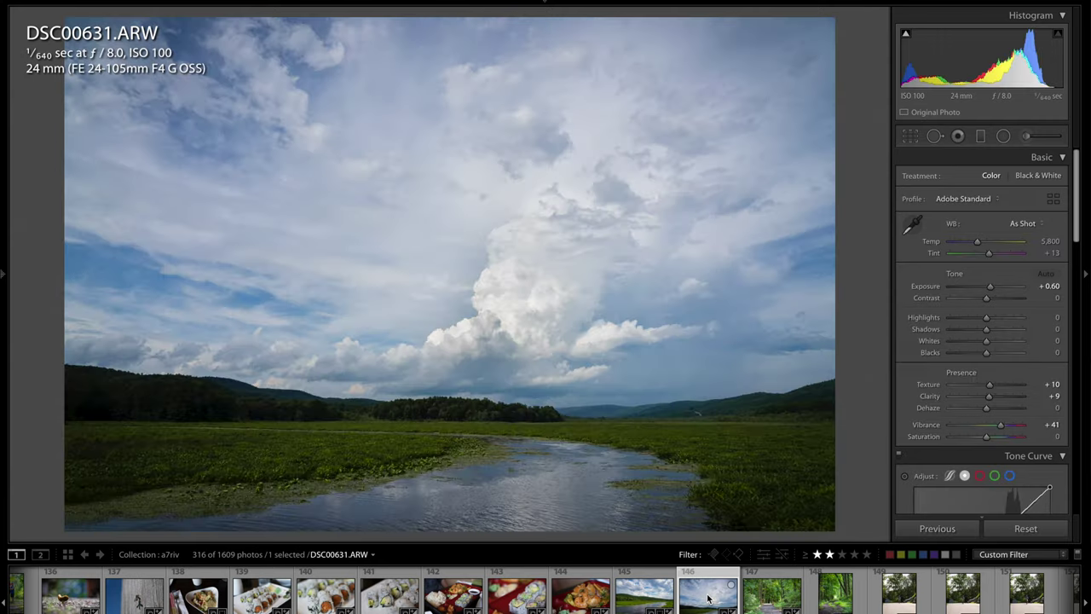
pyautogui.doubleClick(928, 425)
pyautogui.doubleClick(930, 385)
pyautogui.doubleClick(929, 396)
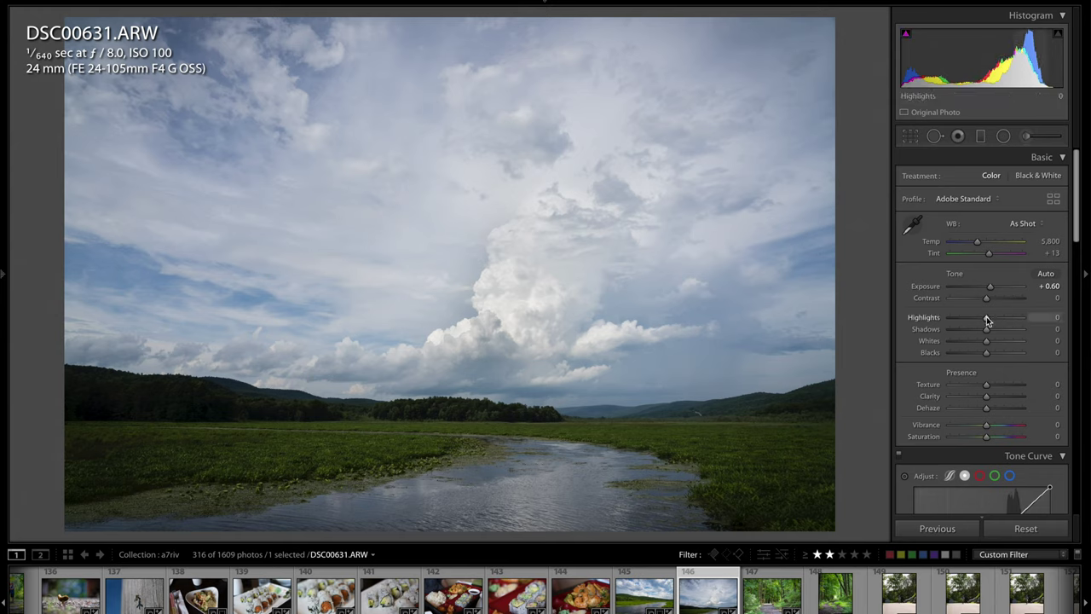
# Step: Set the storm cloud landscape's Highlights to -40, Shadows to +49 and Vibrance to +46
pyautogui.moveTo(986, 317); pyautogui.dragTo(1004, 331)
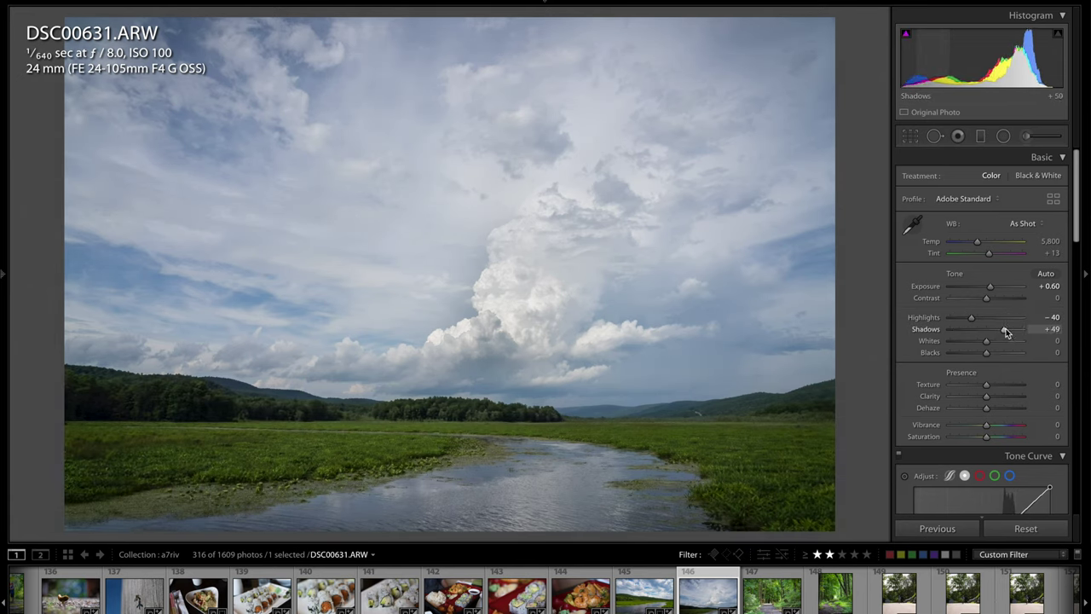
pyautogui.moveTo(1002, 426); pyautogui.dragTo(1003, 429)
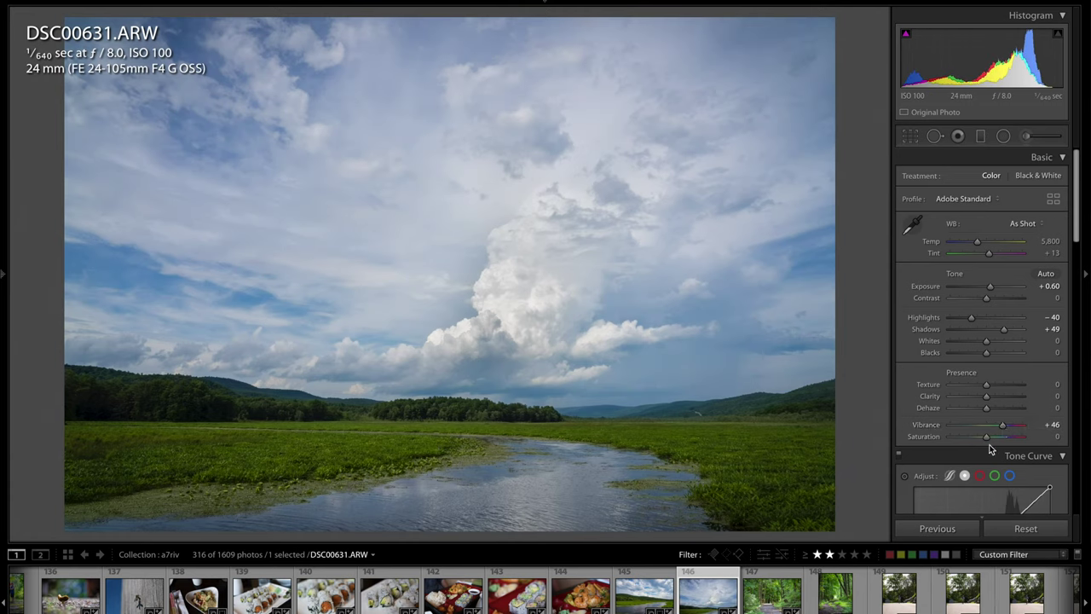
pyautogui.scroll(-5, 991, 436)
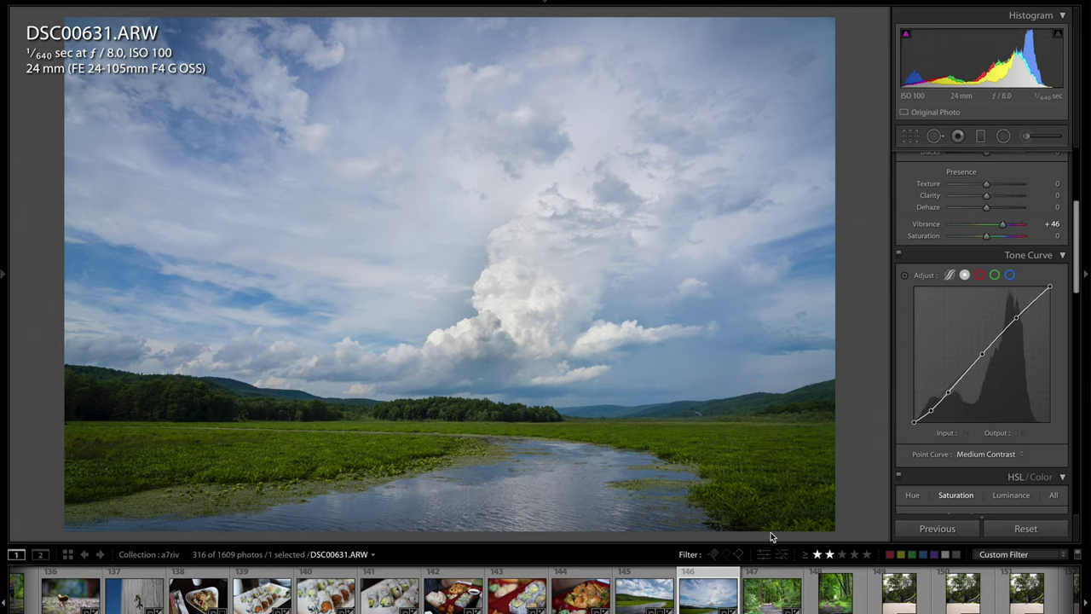
# Step: View the forest path photos DSC00634.ARW and DSC00637.ARW and the child on a bike in DSC00685-Edit.tif
pyautogui.click(770, 601)
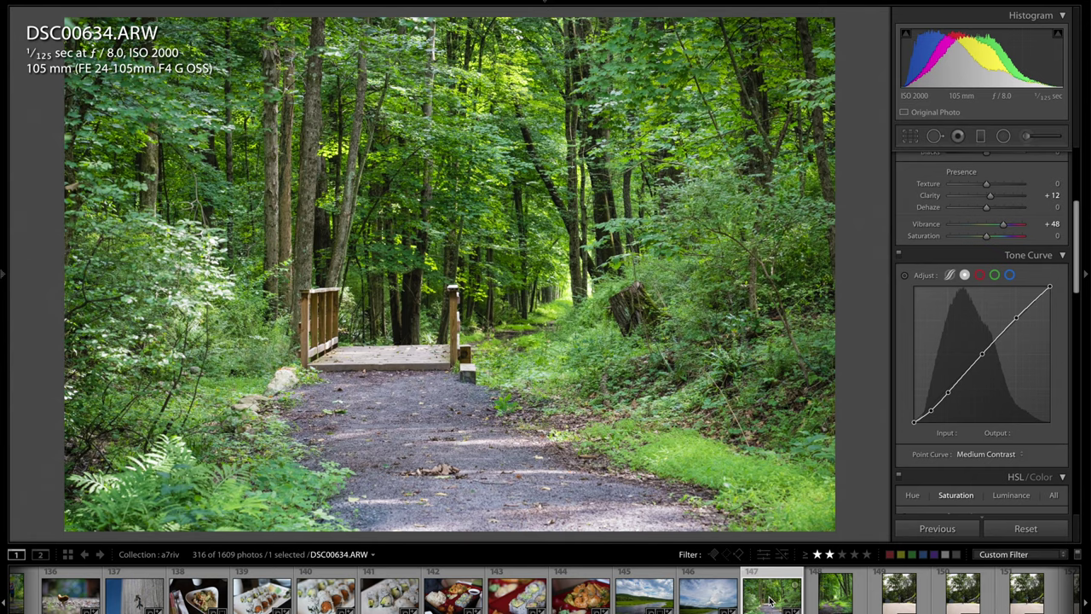
pyautogui.click(704, 601)
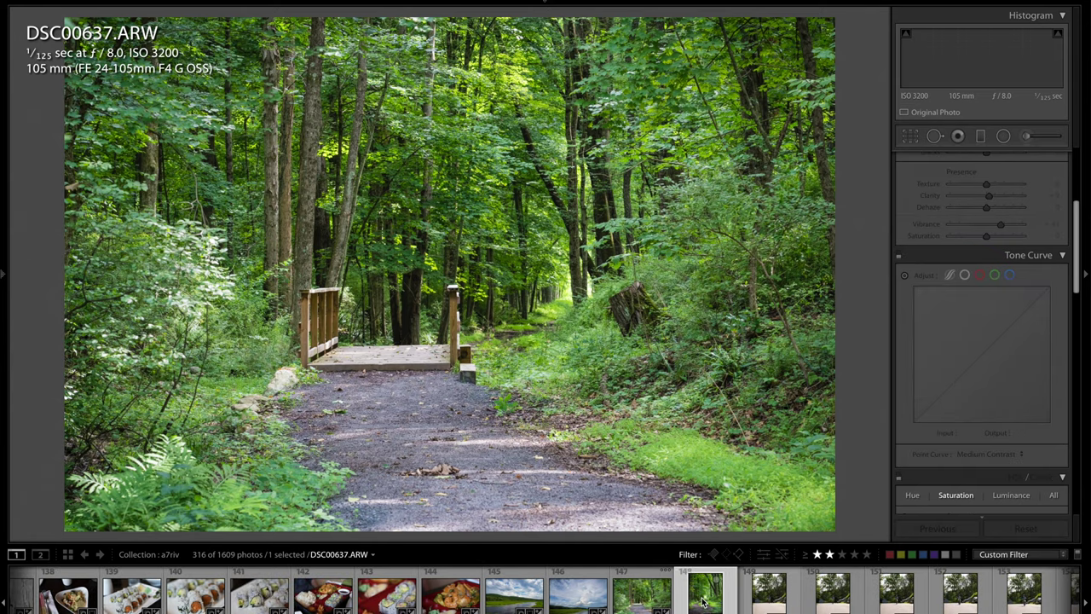
pyautogui.scroll(-6, 704, 601)
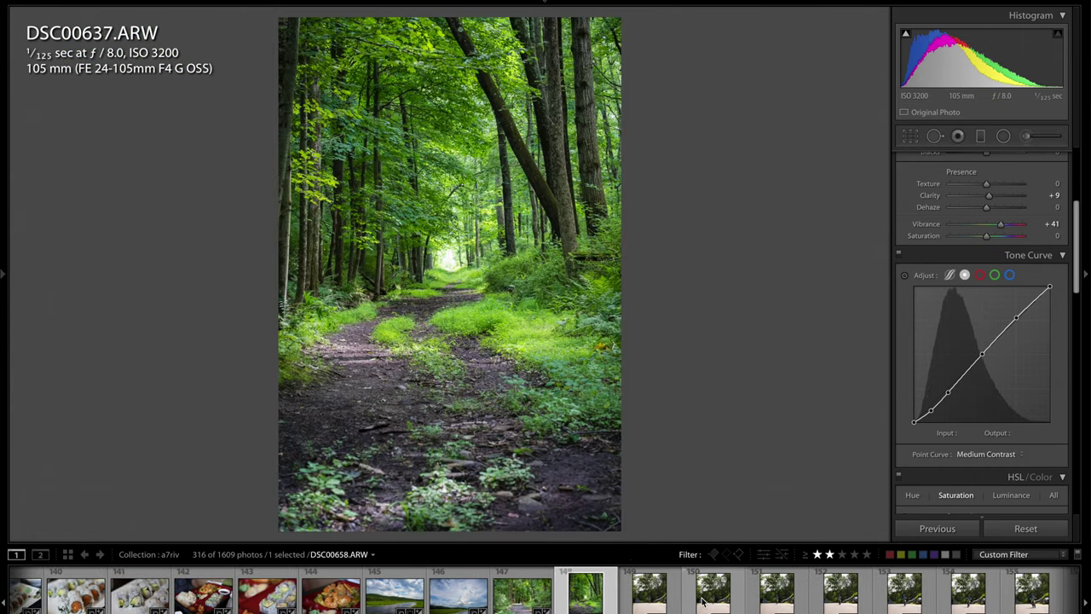
pyautogui.scroll(-5, 704, 600)
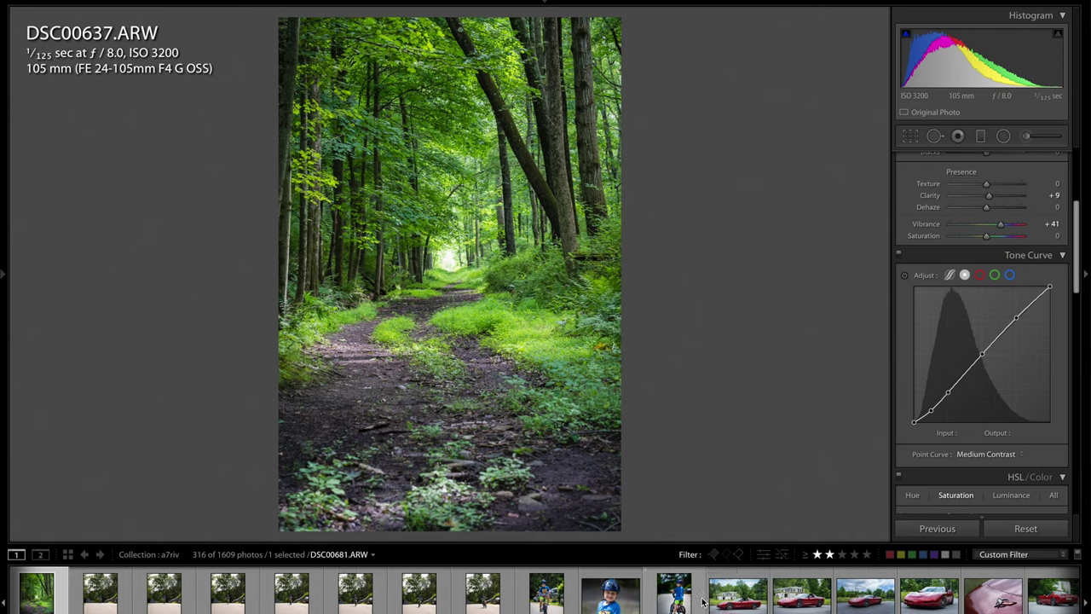
pyautogui.click(672, 600)
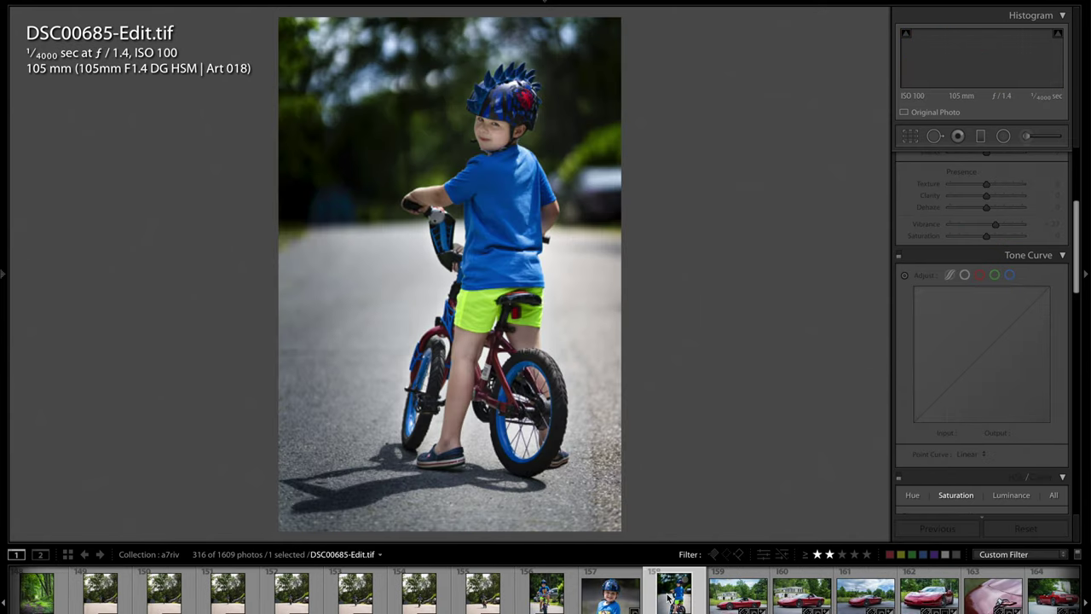
# Step: View the red Corvette photos DSC00689.ARW, DSC00686.ARW and DSC00695.ARW
pyautogui.scroll(-2, 670, 599)
pyautogui.scroll(-2, 670, 599)
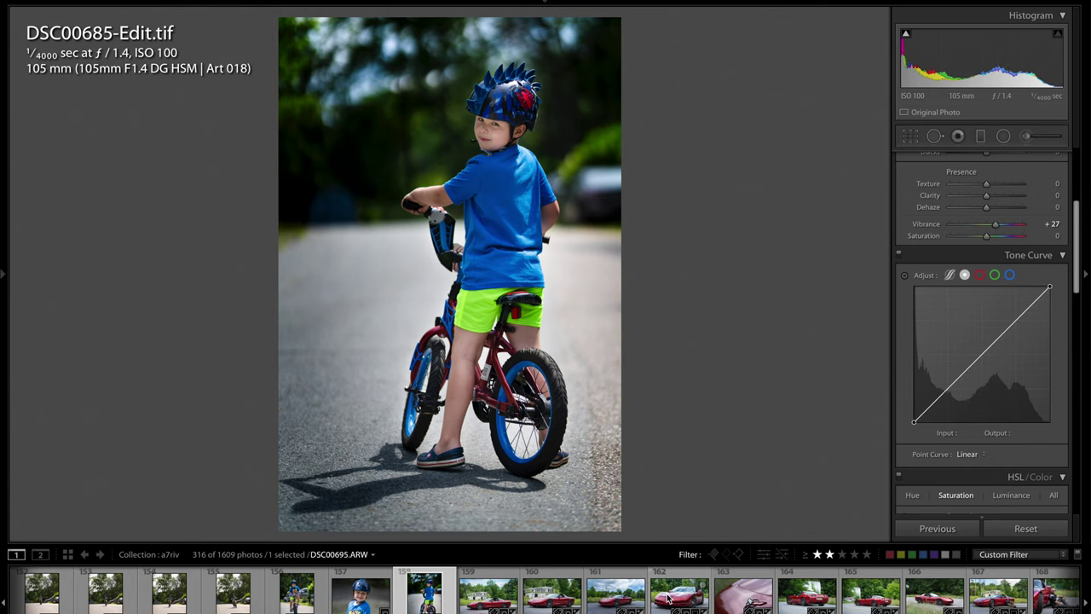
pyautogui.click(538, 601)
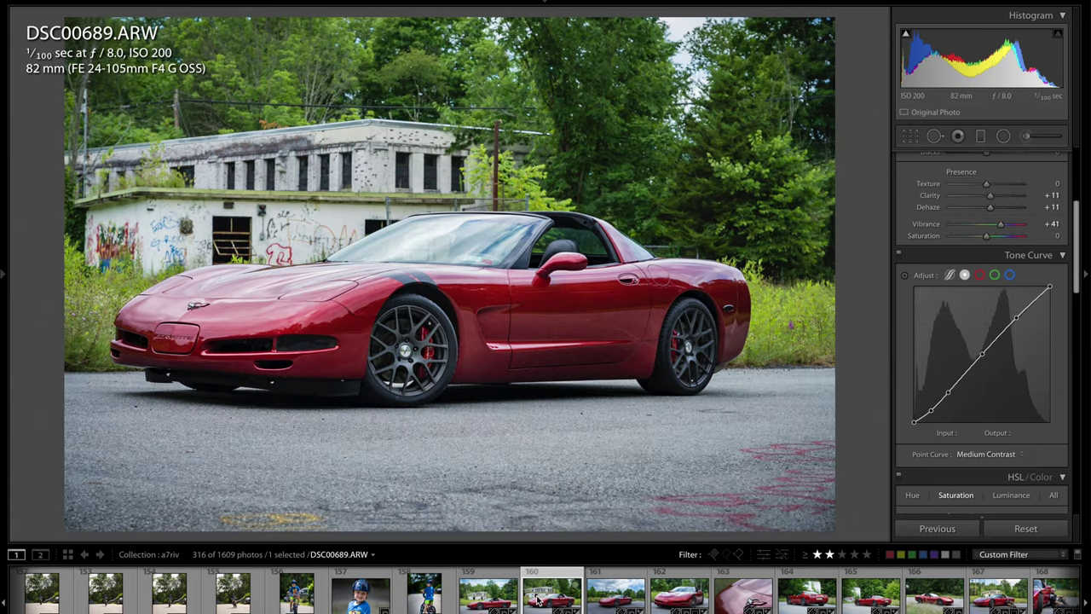
pyautogui.scroll(-1, 538, 600)
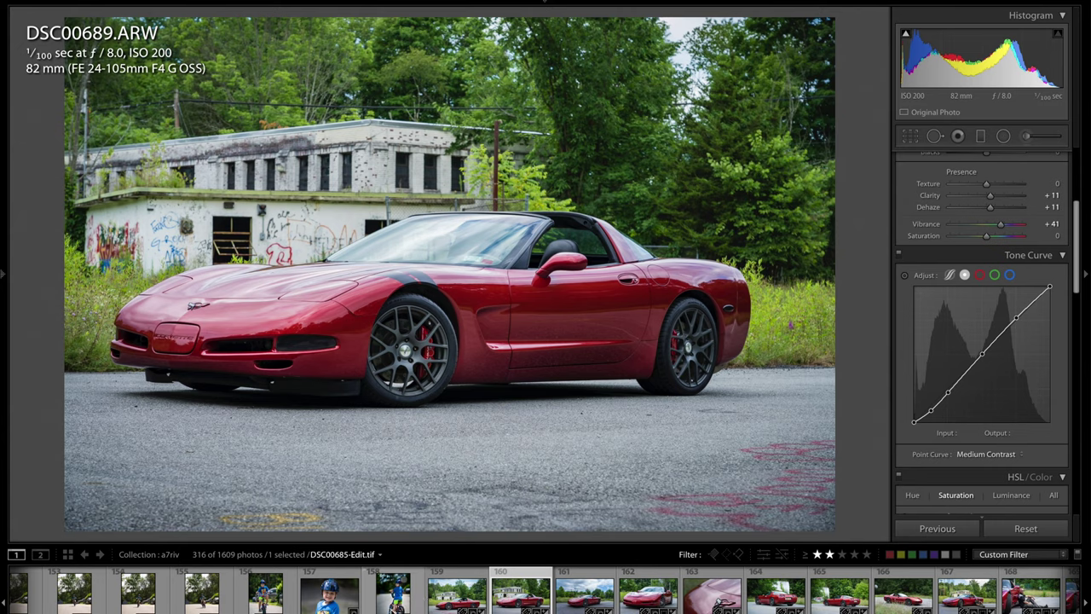
pyautogui.click(450, 602)
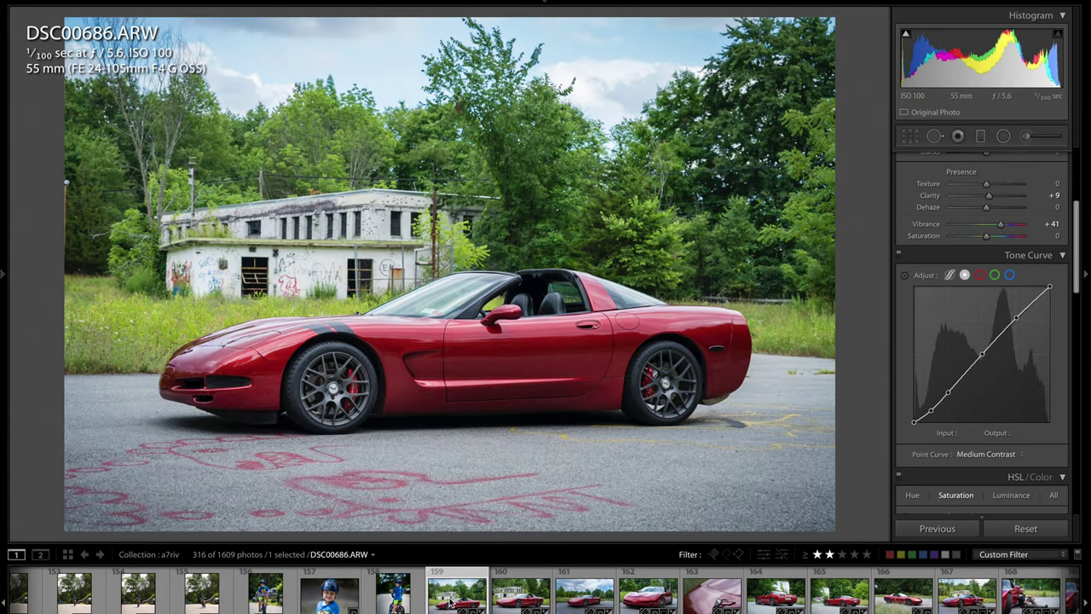
pyautogui.click(647, 595)
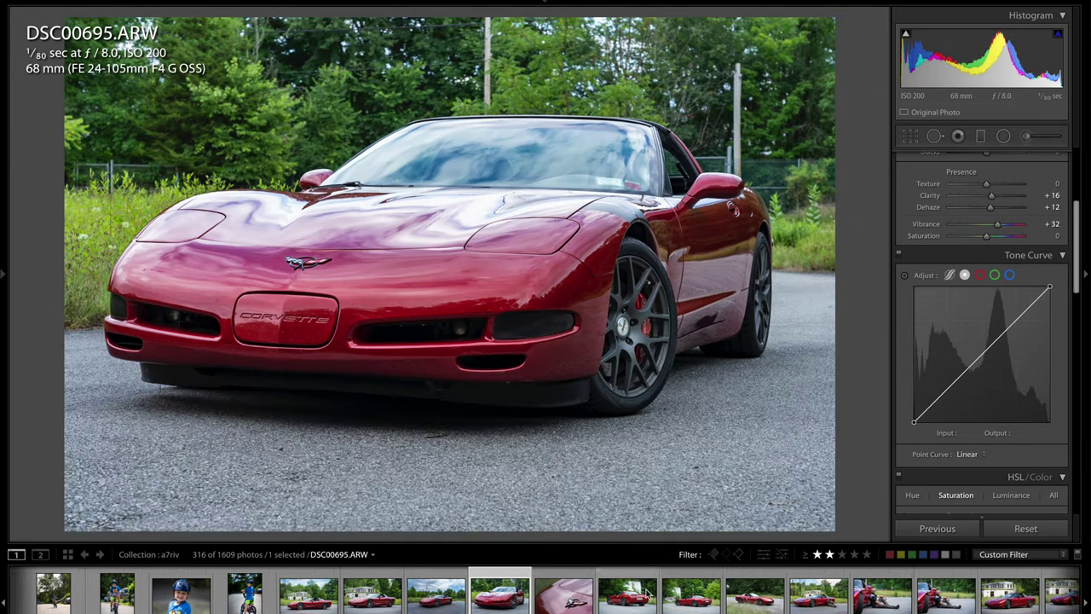
# Step: View the man beside the car in DSC00719.ARW and the car photos DSC00730.ARW, DSC00739.ARW and DSC00737.ARW
pyautogui.click(782, 597)
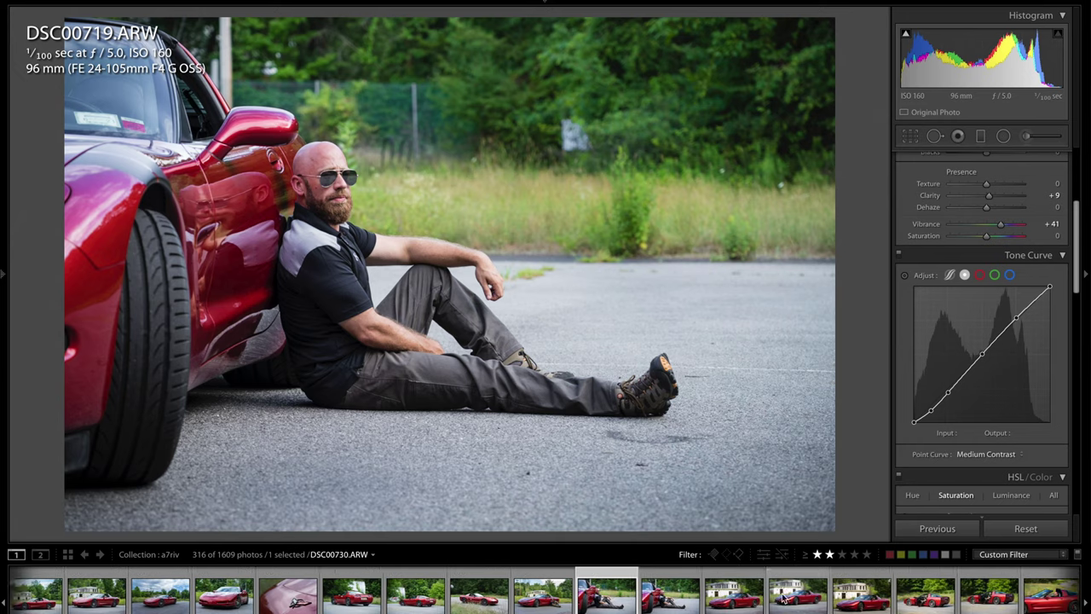
pyautogui.click(626, 597)
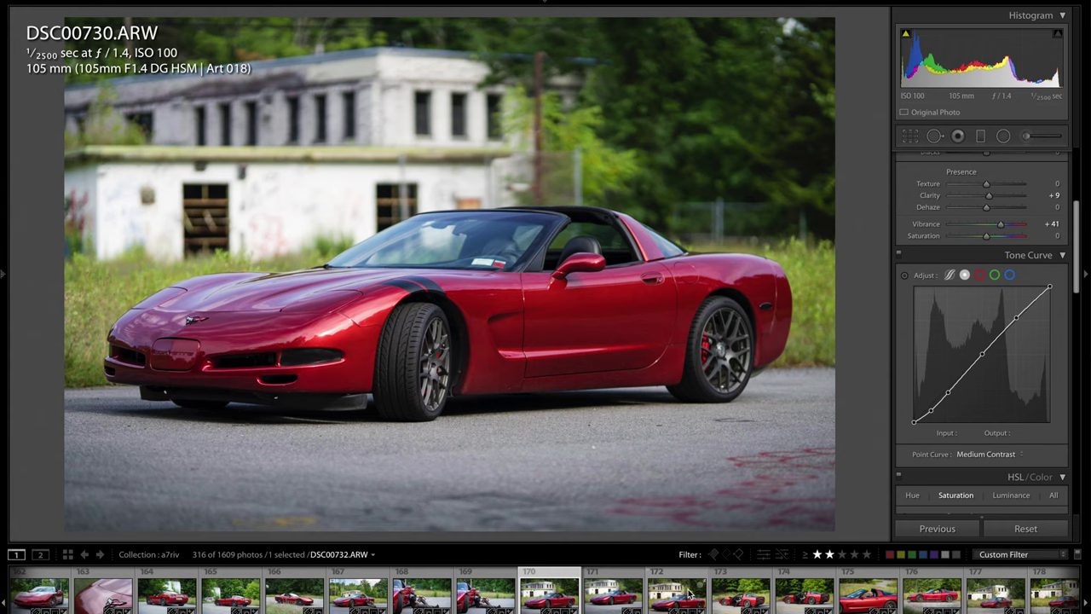
pyautogui.scroll(-4, 688, 594)
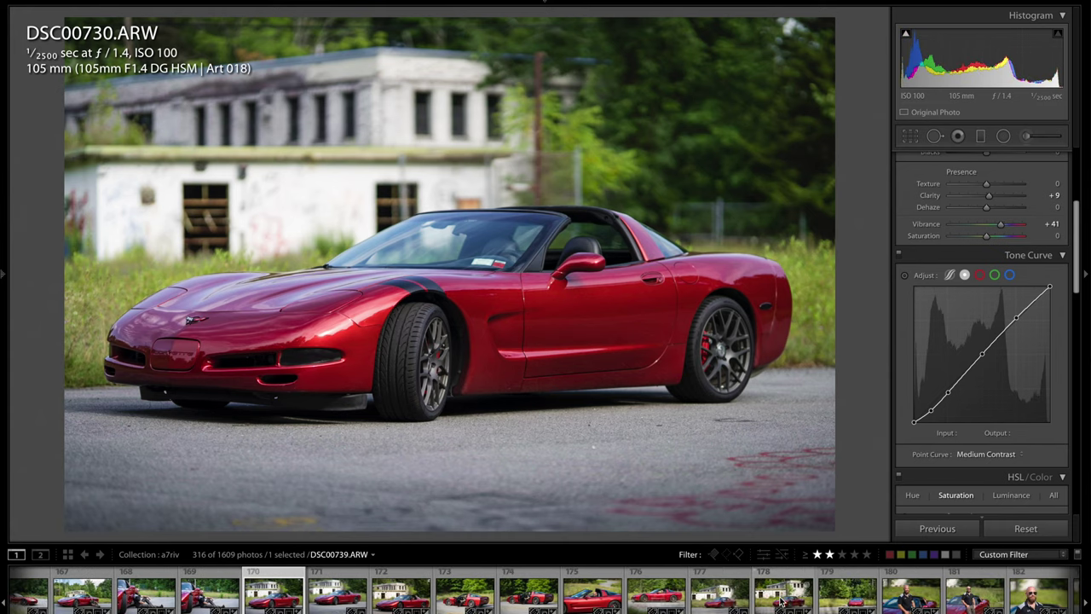
pyautogui.click(781, 600)
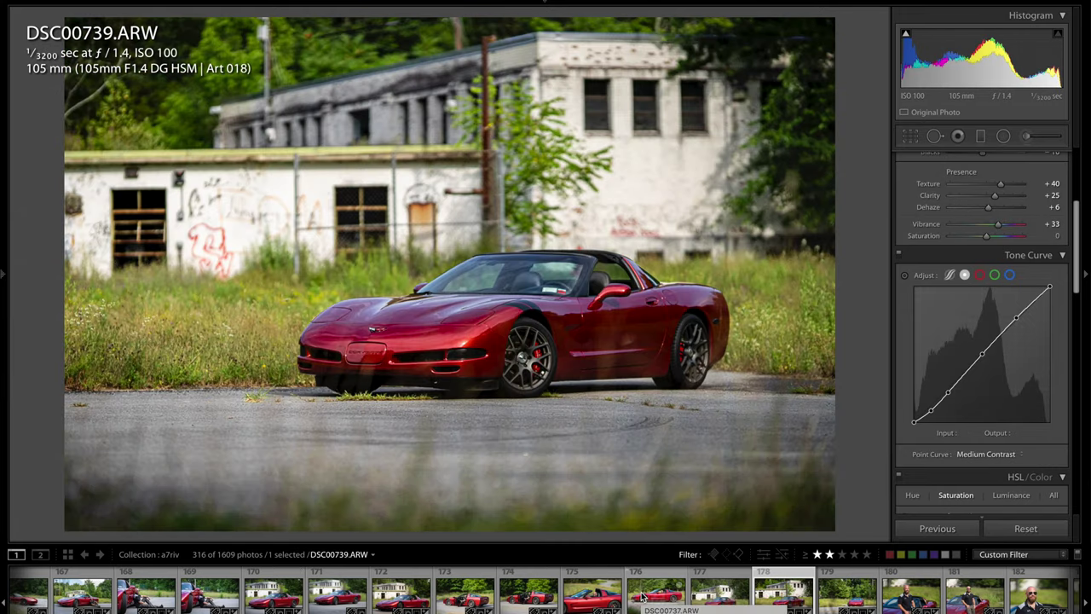
pyautogui.click(642, 597)
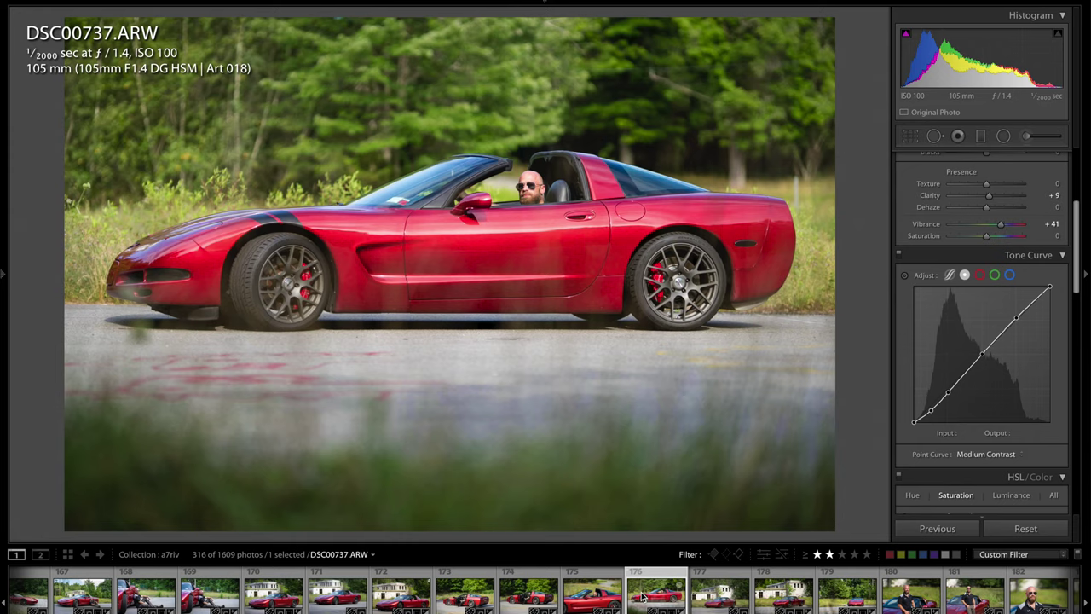
# Step: Open the portrait DSC00759.ARW, inspect the man's beard and collar up close, and return to the full image
pyautogui.scroll(-3, 643, 597)
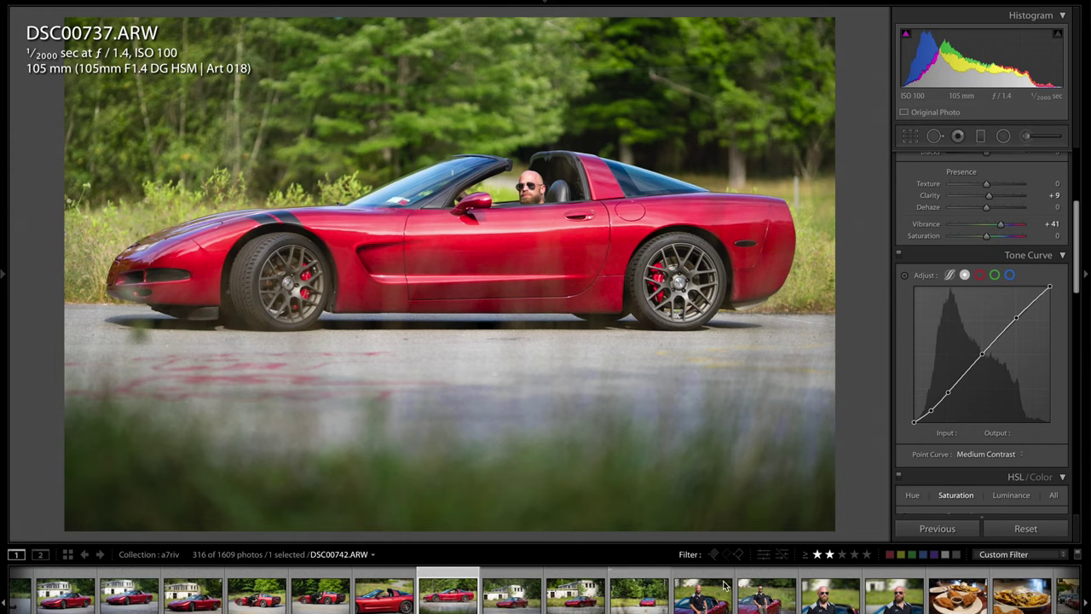
pyautogui.scroll(-1, 832, 590)
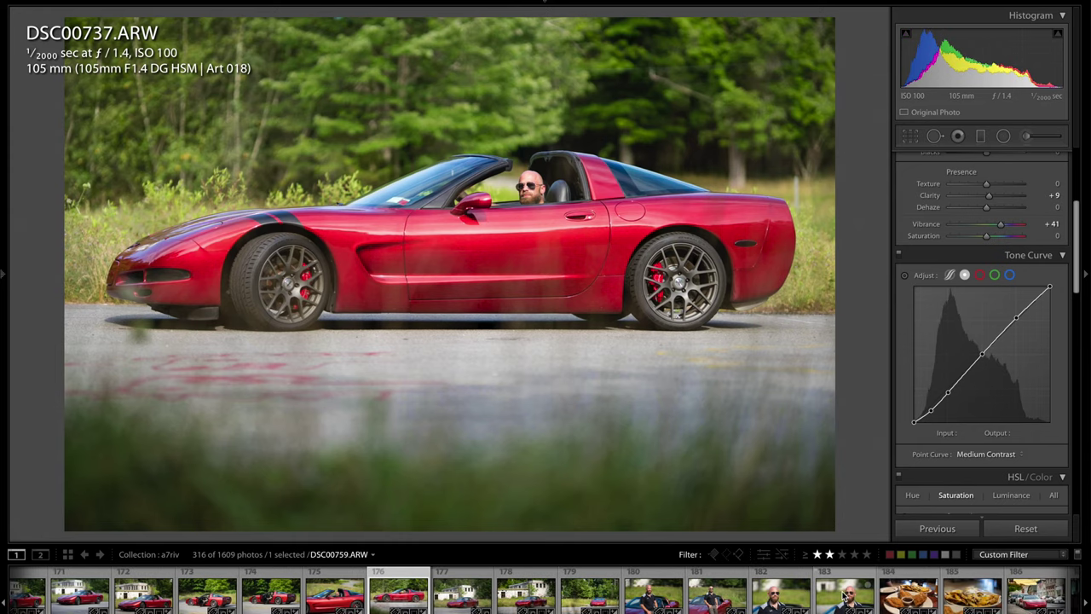
pyautogui.click(844, 595)
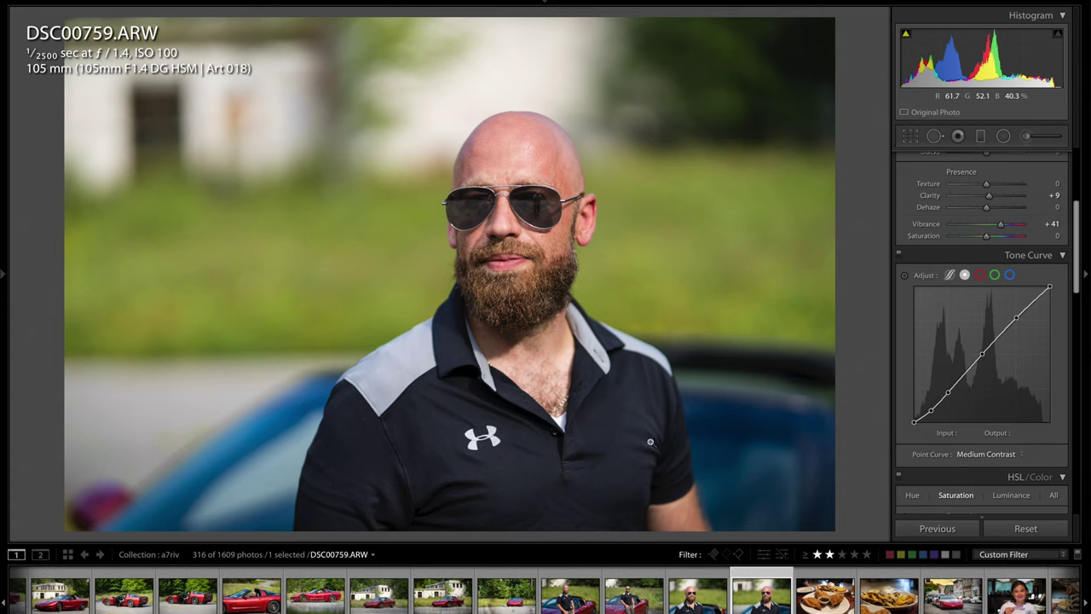
pyautogui.click(510, 283)
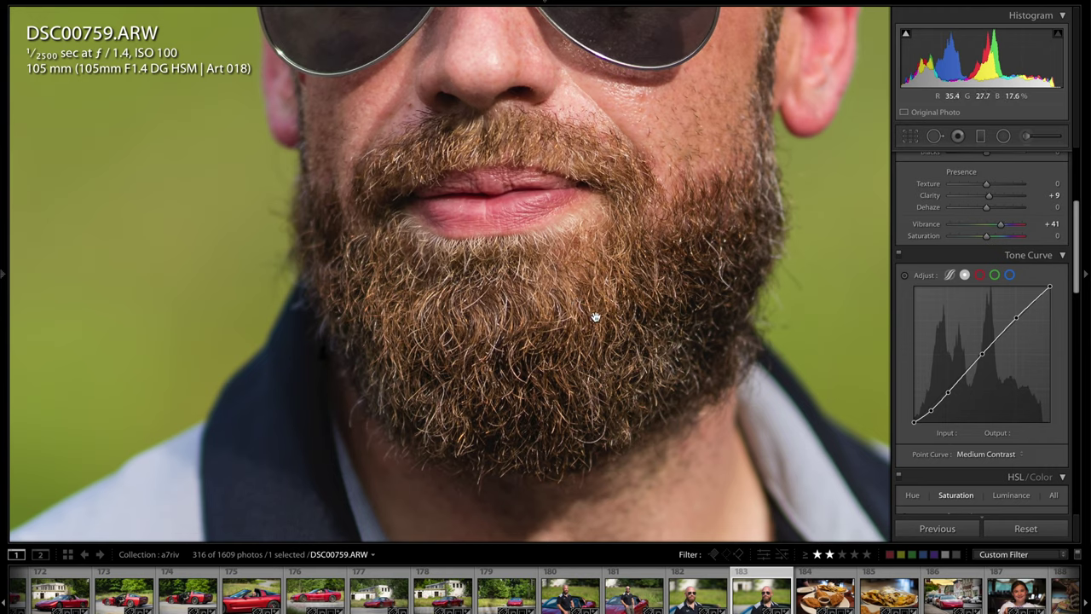
pyautogui.moveTo(602, 319); pyautogui.dragTo(591, 250)
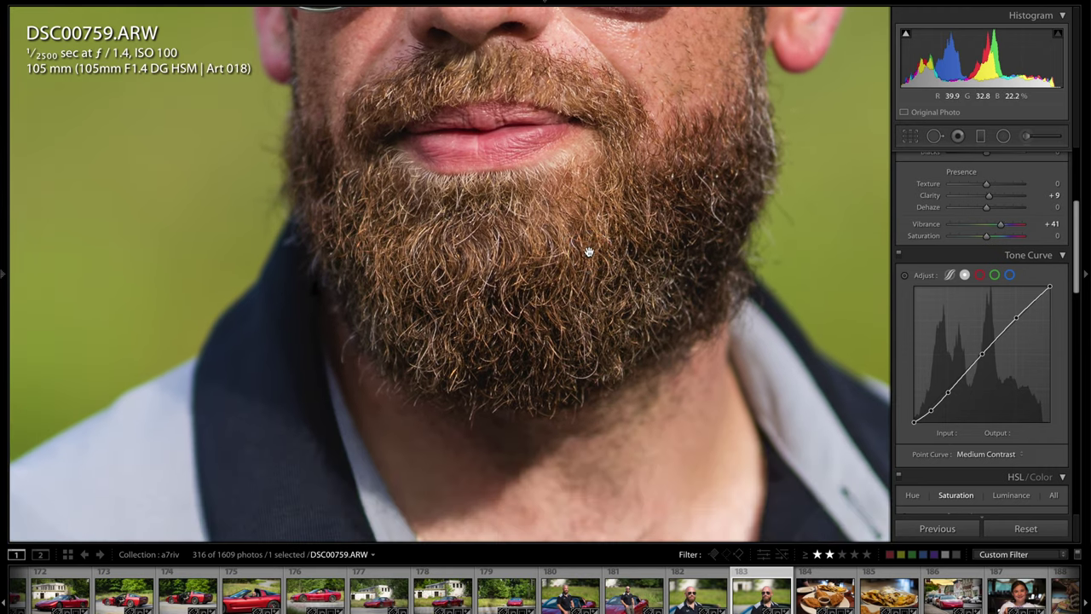
pyautogui.click(568, 284)
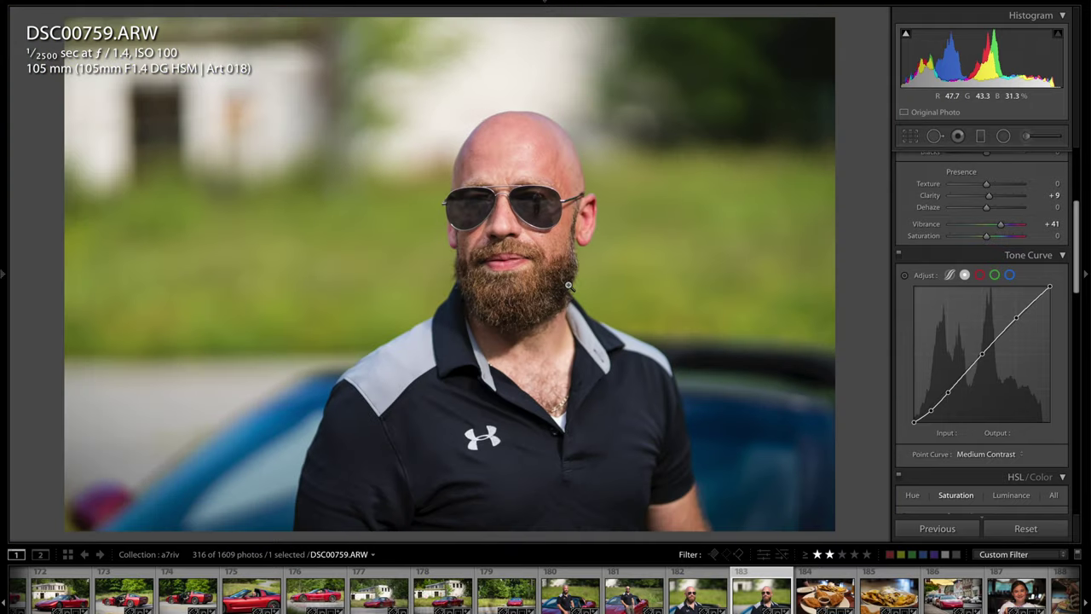
# Step: View the food photos DSC00762.ARW and DSC00764.ARW and the street car photo DSC00772_HDR.tif
pyautogui.click(814, 596)
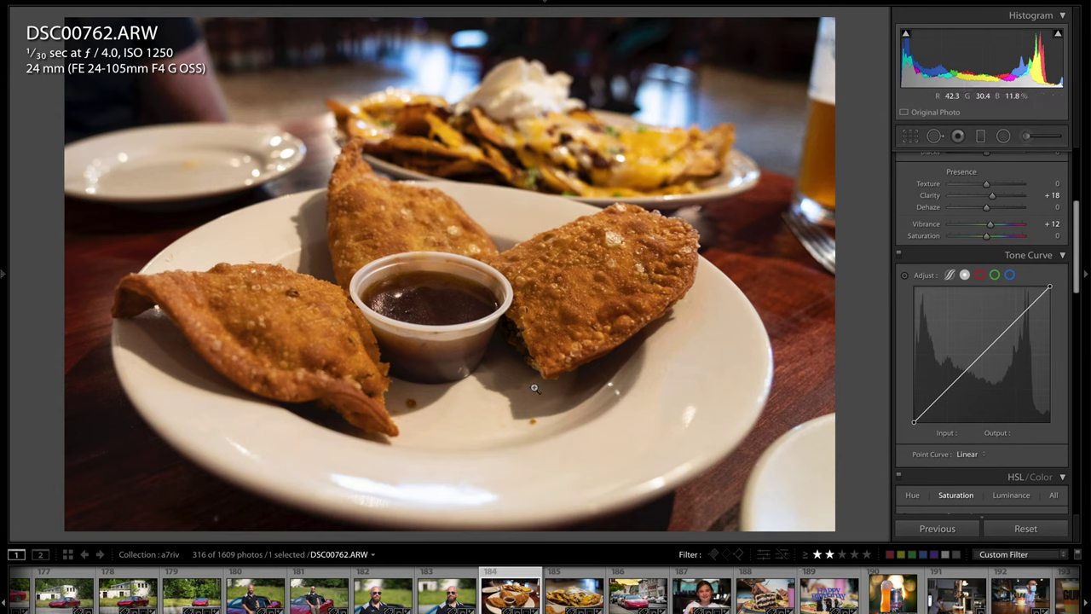
pyautogui.click(576, 596)
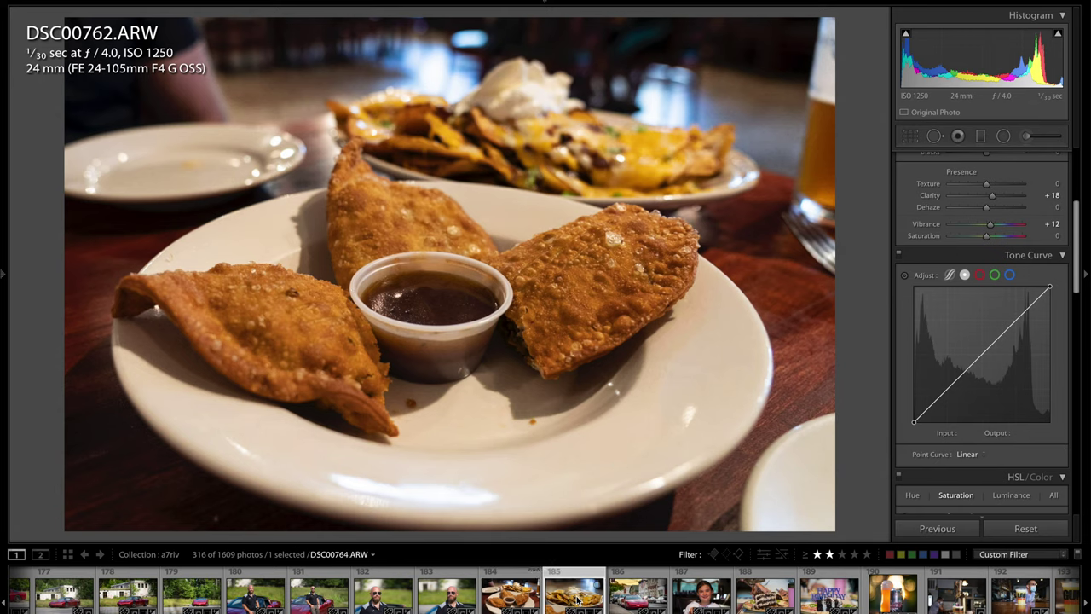
pyautogui.scroll(-4, 576, 596)
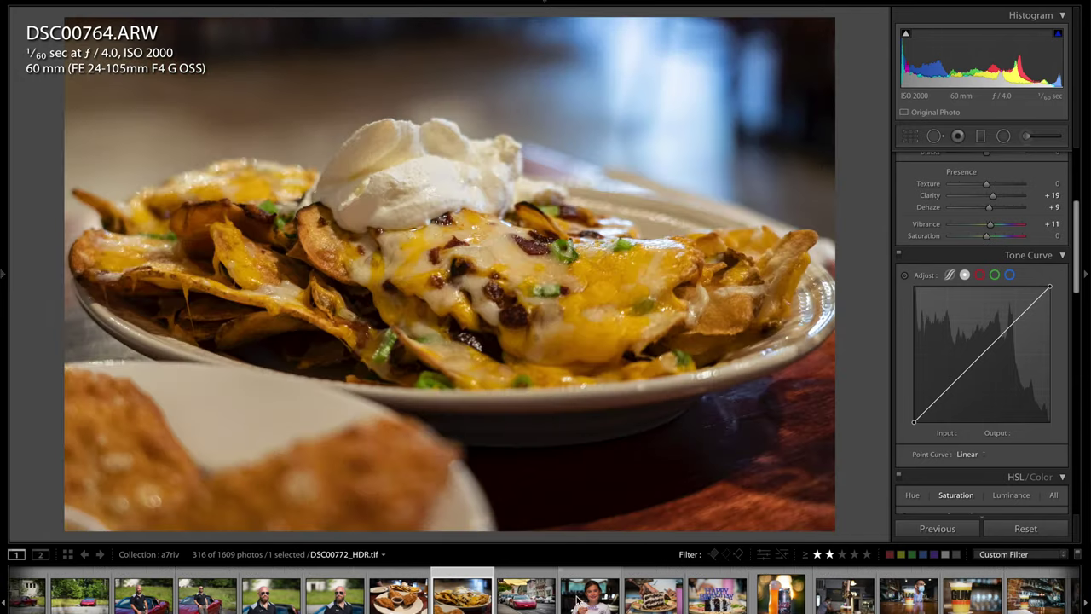
pyautogui.click(386, 603)
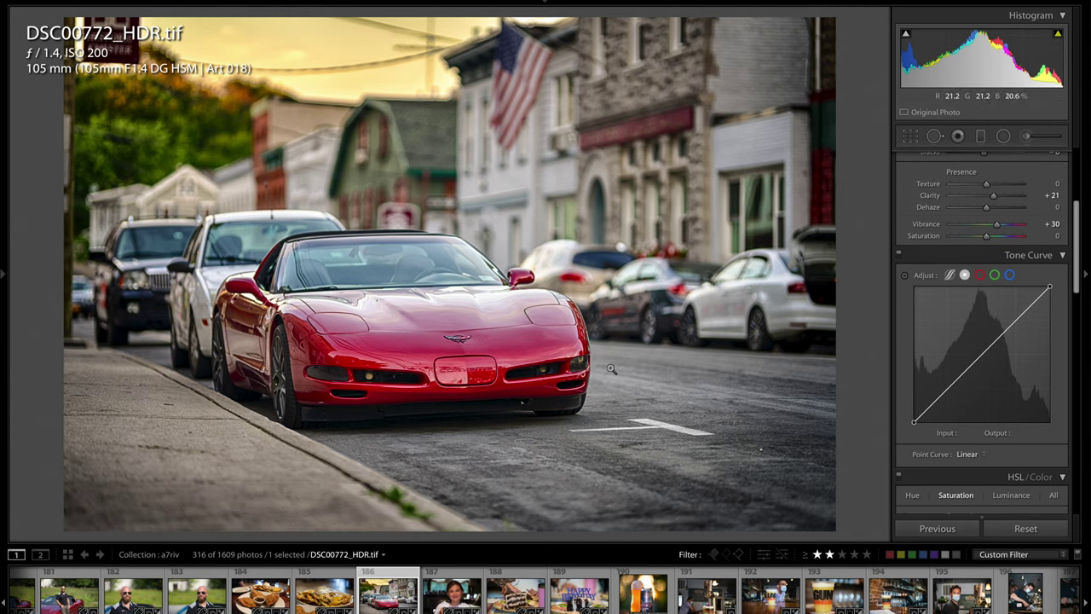
# Step: View the birthday portrait DSC00790.ARW and the cake photos DSC00793.ARW and DSC00804.ARW
pyautogui.click(450, 599)
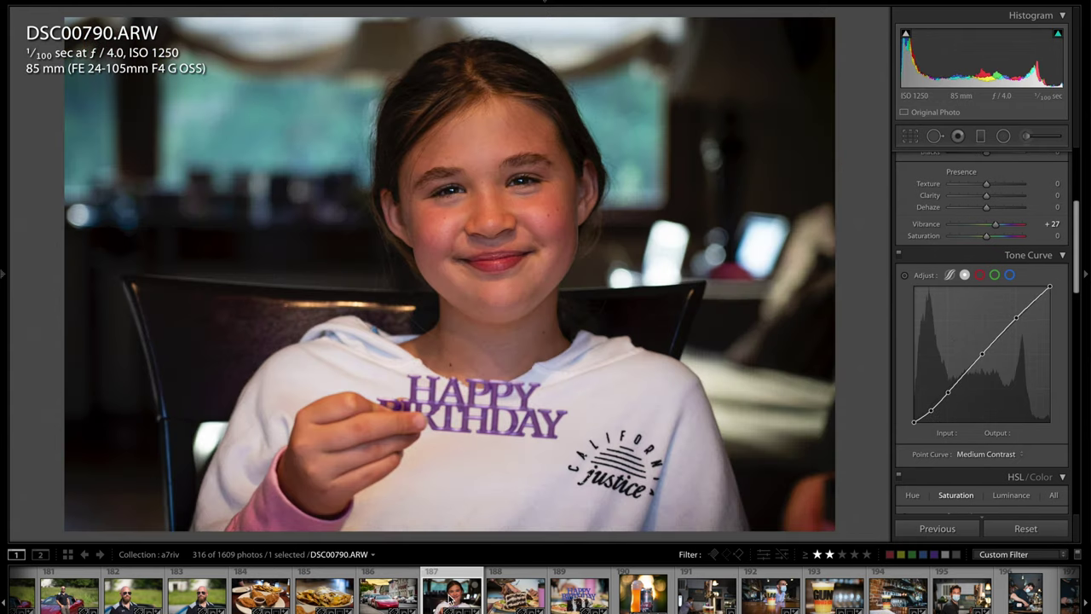
pyautogui.click(516, 600)
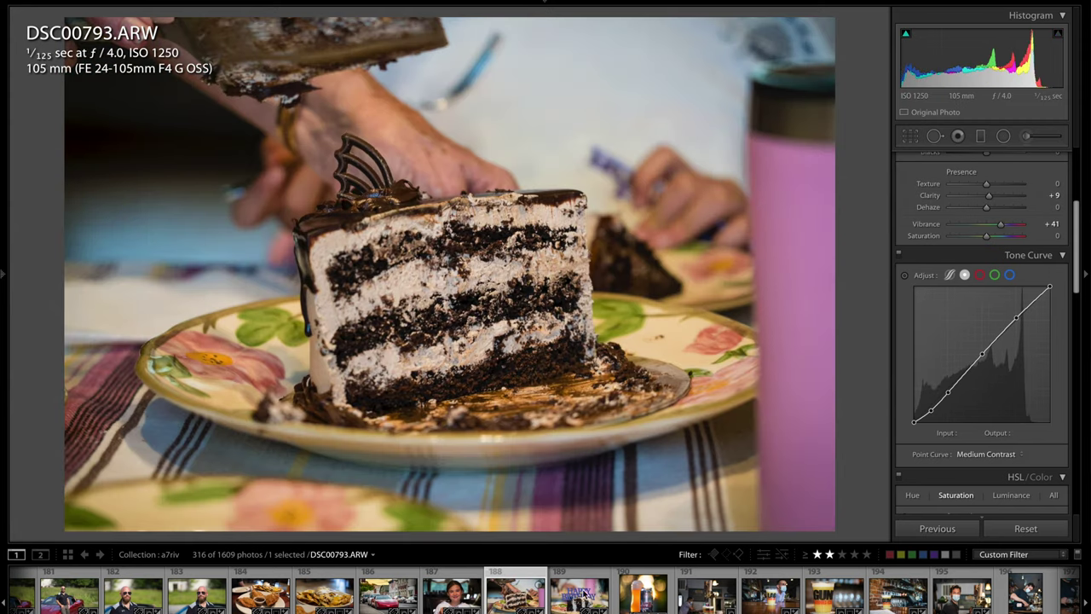
pyautogui.click(581, 595)
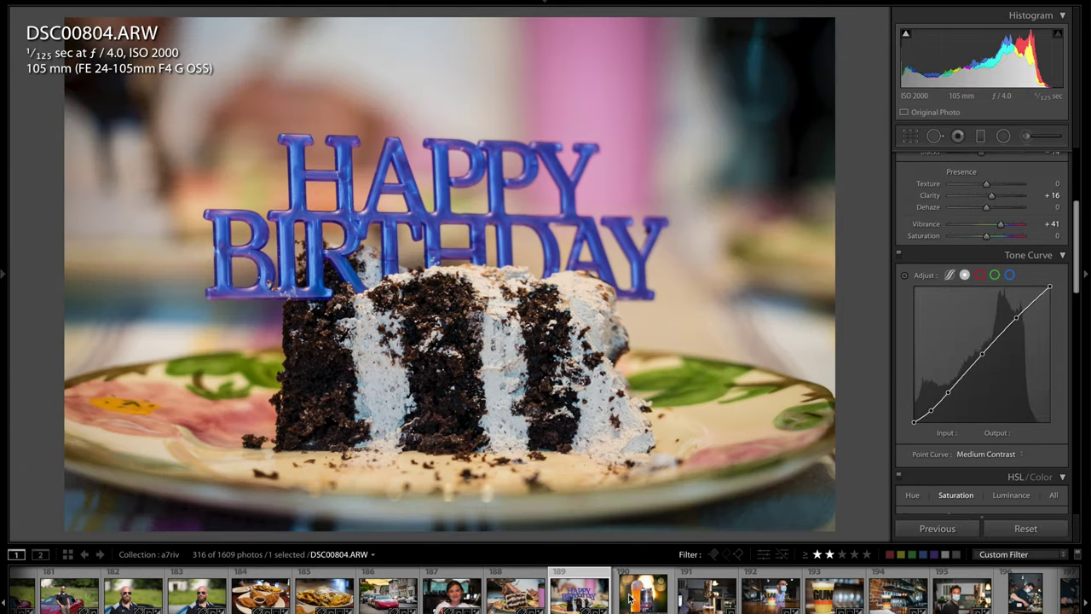
# Step: View the beer can photo DSC00819.ARW, the beer cup photos DSC00832.ARW and DSC00834.ARW, and the bartender photo DSC00839.ARW
pyautogui.click(631, 598)
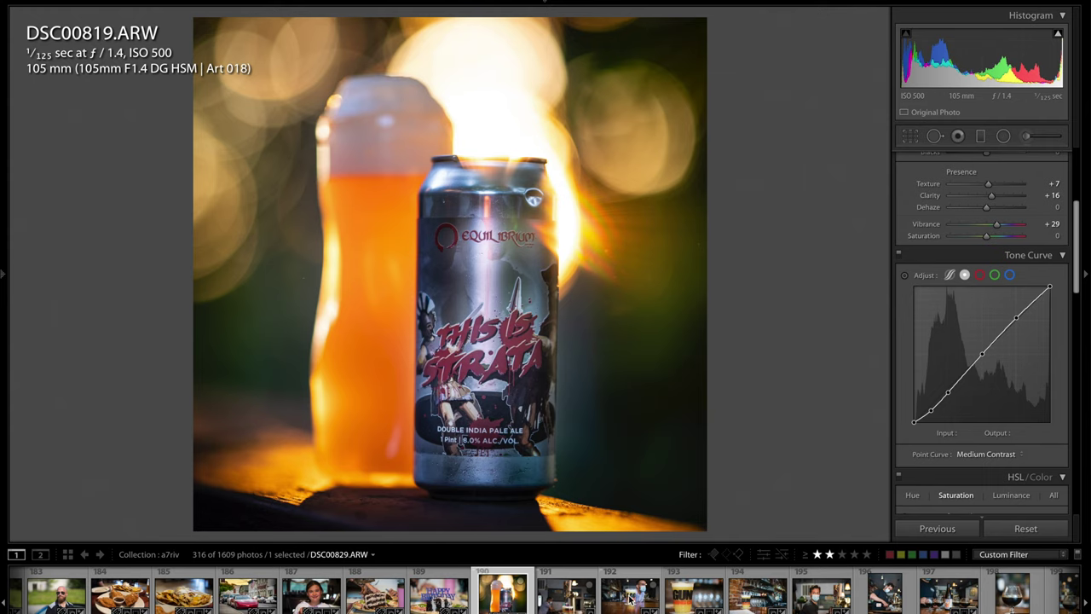
pyautogui.click(687, 599)
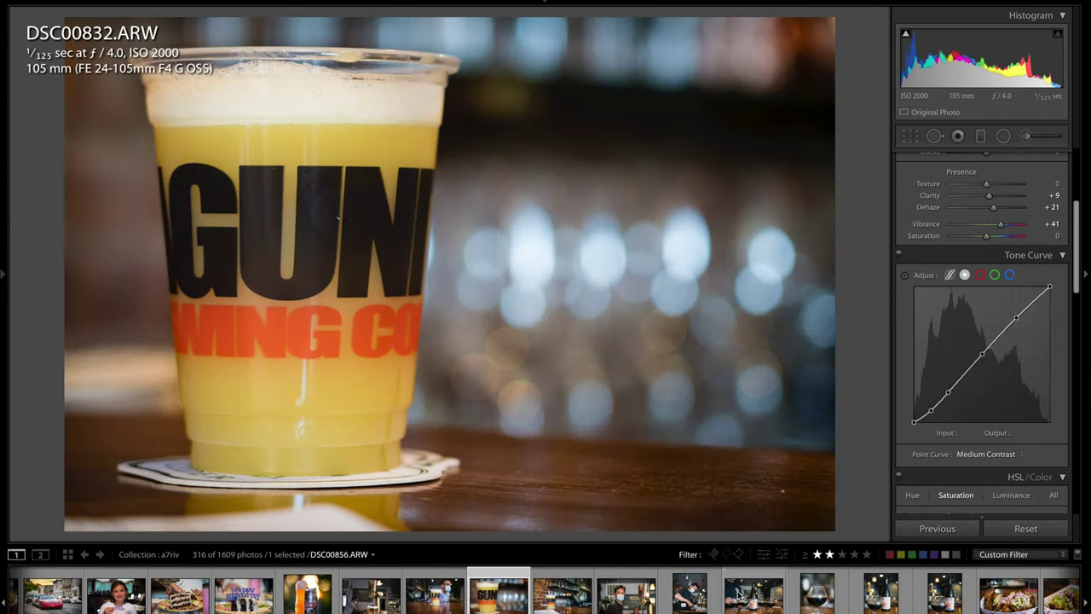
pyautogui.click(590, 599)
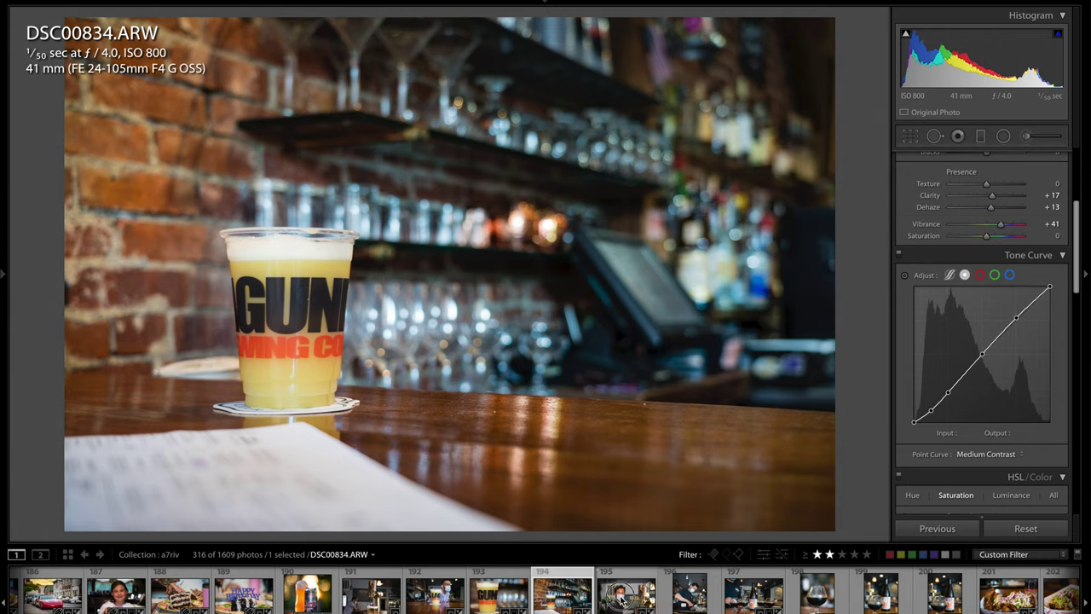
pyautogui.click(622, 599)
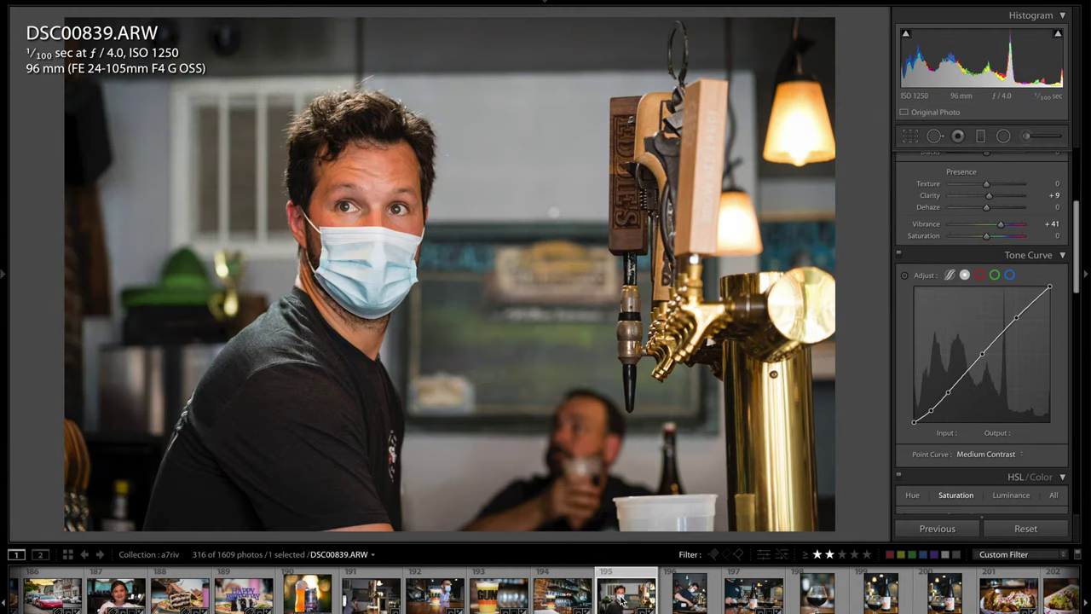
# Step: View the dark beer glass photo DSC00865.ARW and the loaded food tray photo DSC00870.ARW
pyautogui.scroll(-2, 622, 600)
pyautogui.scroll(-1, 621, 599)
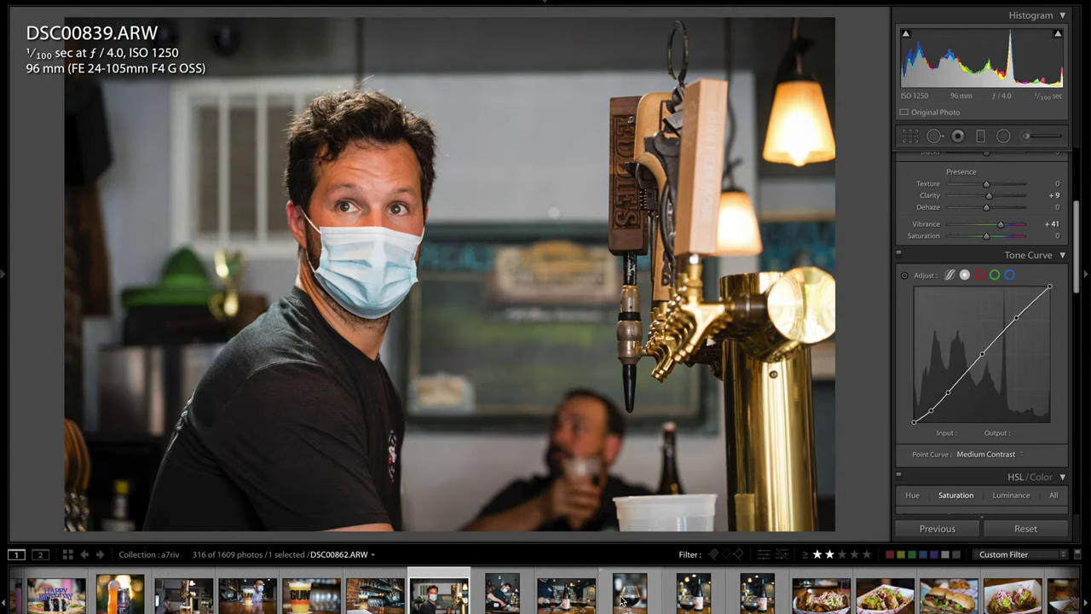
pyautogui.click(692, 595)
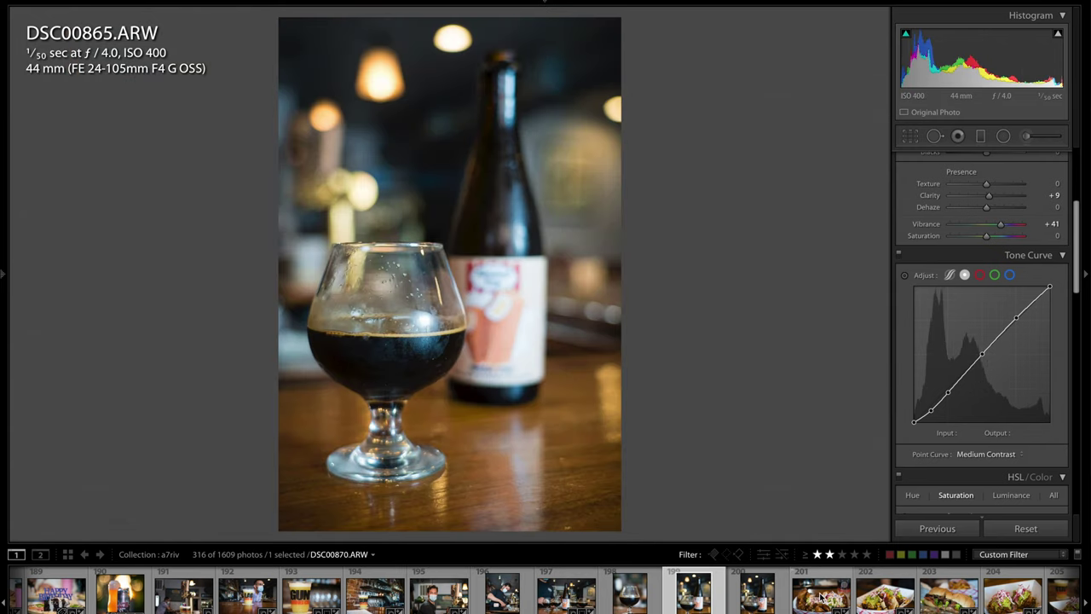
pyautogui.click(820, 597)
# Step: View the steak sandwich photo DSC00876.ARW and the pulled meat and avocado photo DSC00882.ARW
pyautogui.scroll(-4, 821, 597)
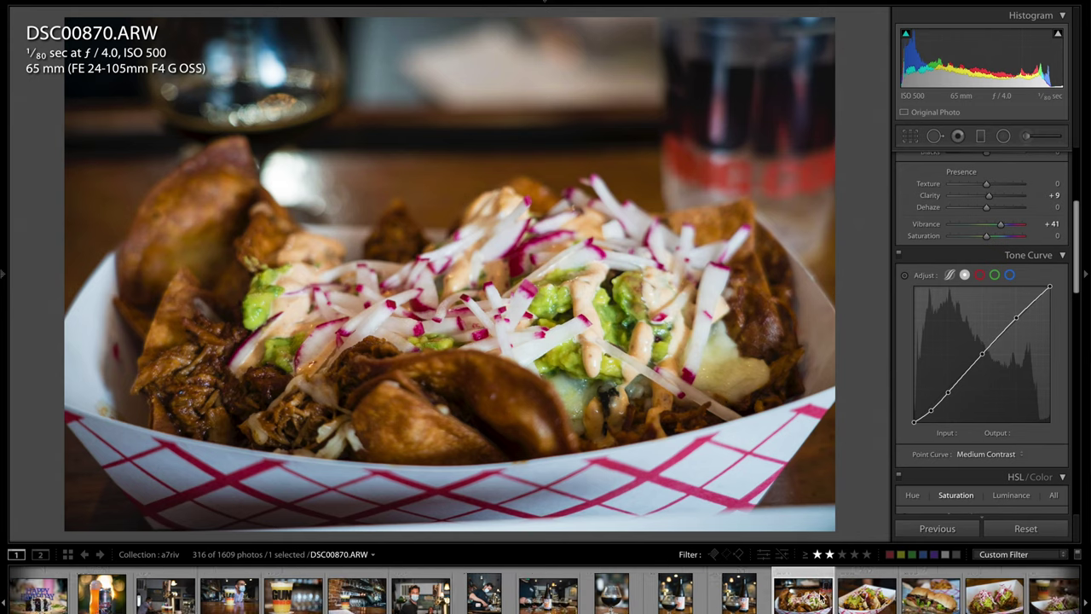
pyautogui.click(704, 603)
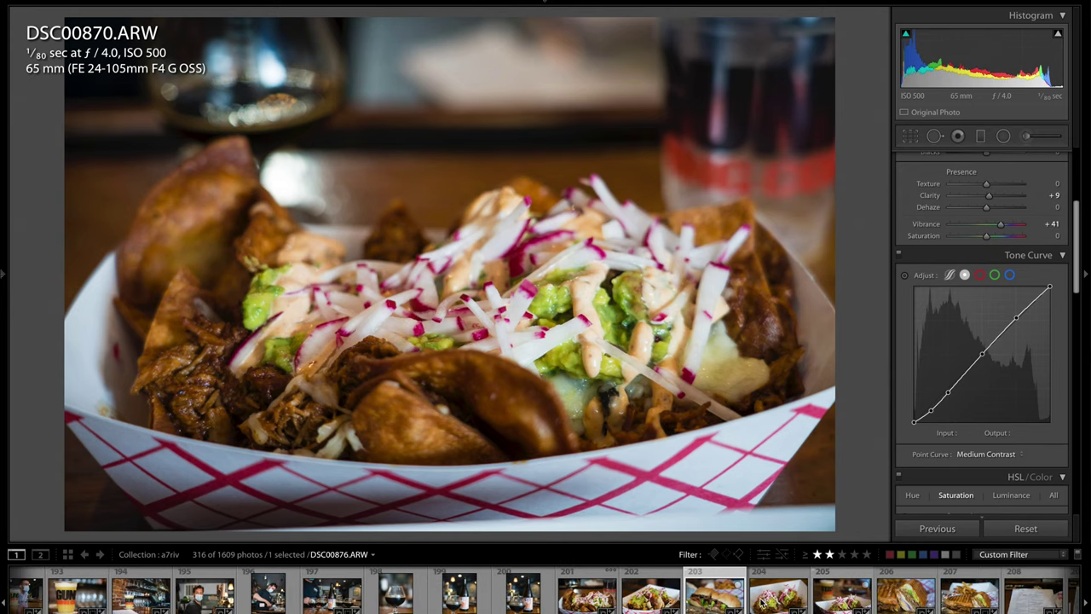
pyautogui.scroll(-2, 751, 602)
pyautogui.scroll(-2, 772, 602)
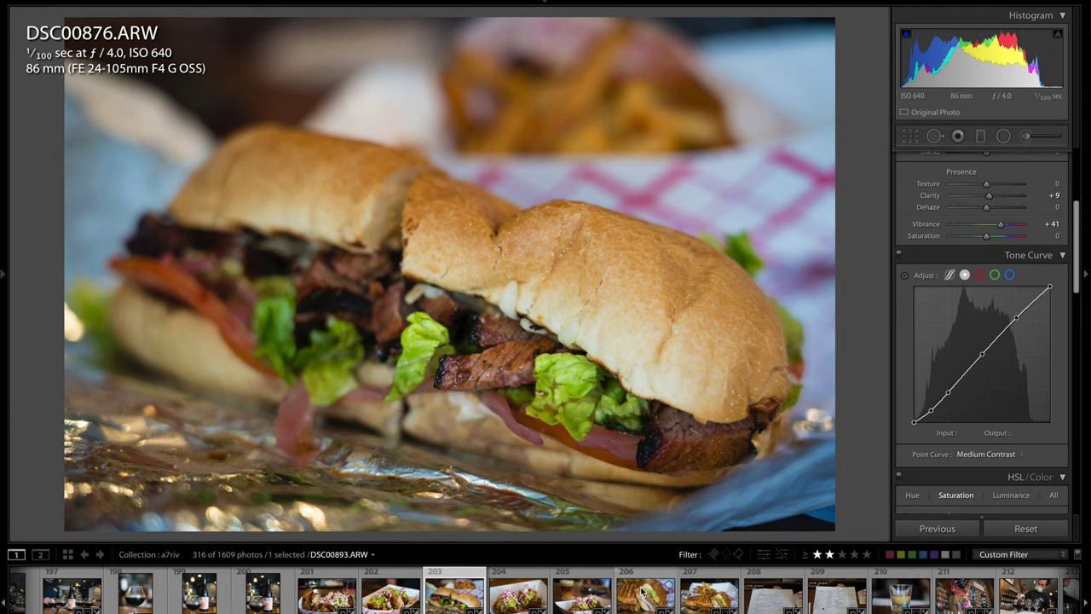
pyautogui.click(517, 597)
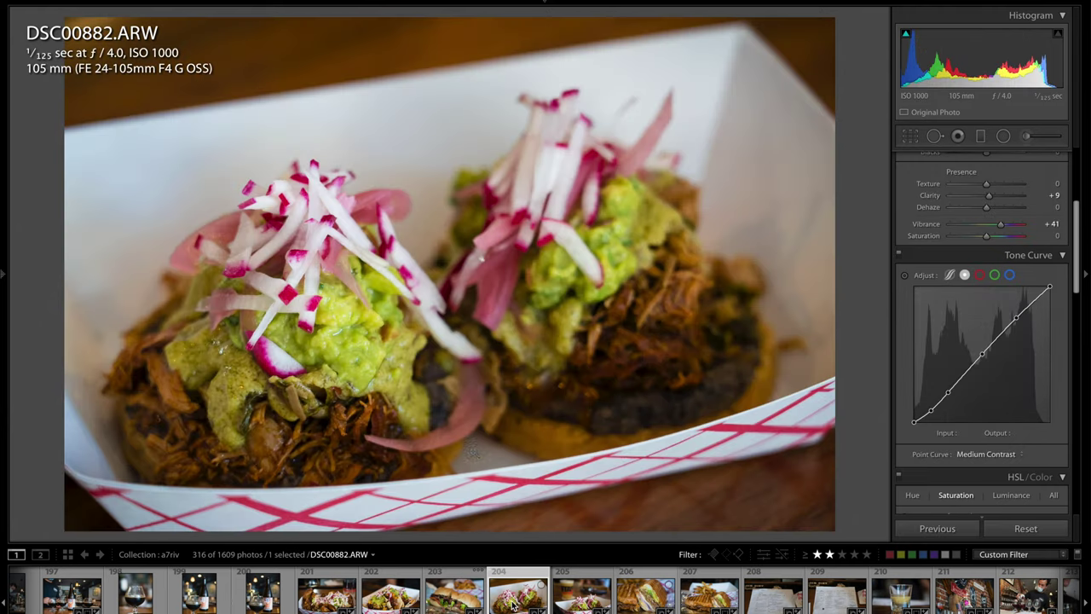
# Step: Open the pressed sandwich photo DSC00893.ARW, inspect the meat filling up close, and return to the full image
pyautogui.click(650, 592)
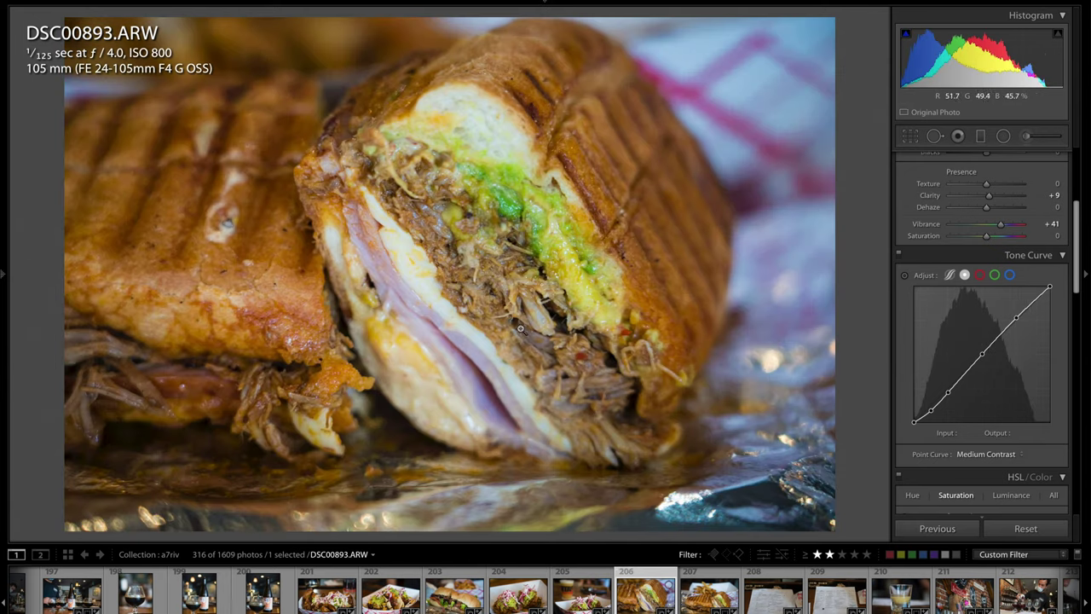
pyautogui.click(525, 307)
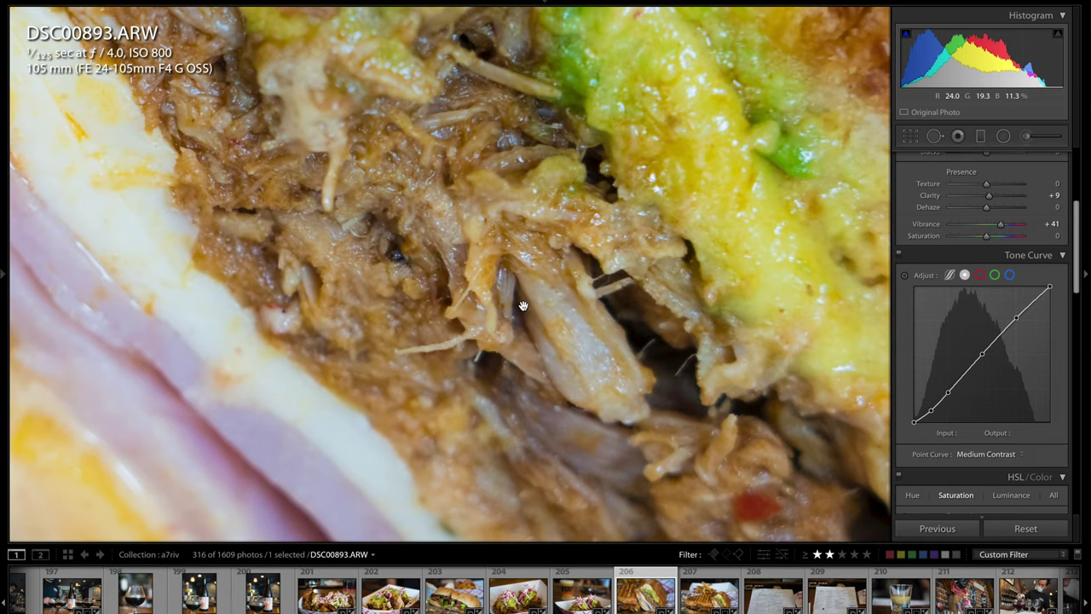
pyautogui.moveTo(517, 309); pyautogui.dragTo(526, 249)
pyautogui.click(526, 249)
# Step: Move on past the menu photos and view the bar bell and brick wall photo DSC00904.ARW
pyautogui.scroll(-3, 747, 592)
pyautogui.scroll(-1, 748, 593)
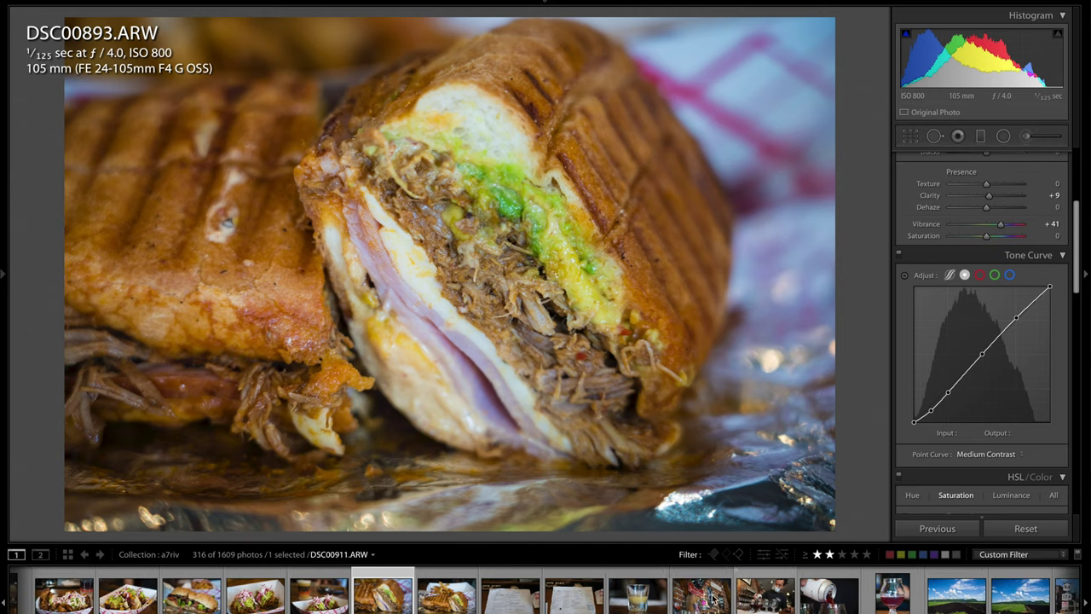
pyautogui.click(564, 601)
pyautogui.click(701, 599)
# Step: View the farm field landscape photos DSC00931.ARW and DSC00932.ARW
pyautogui.scroll(-4, 694, 600)
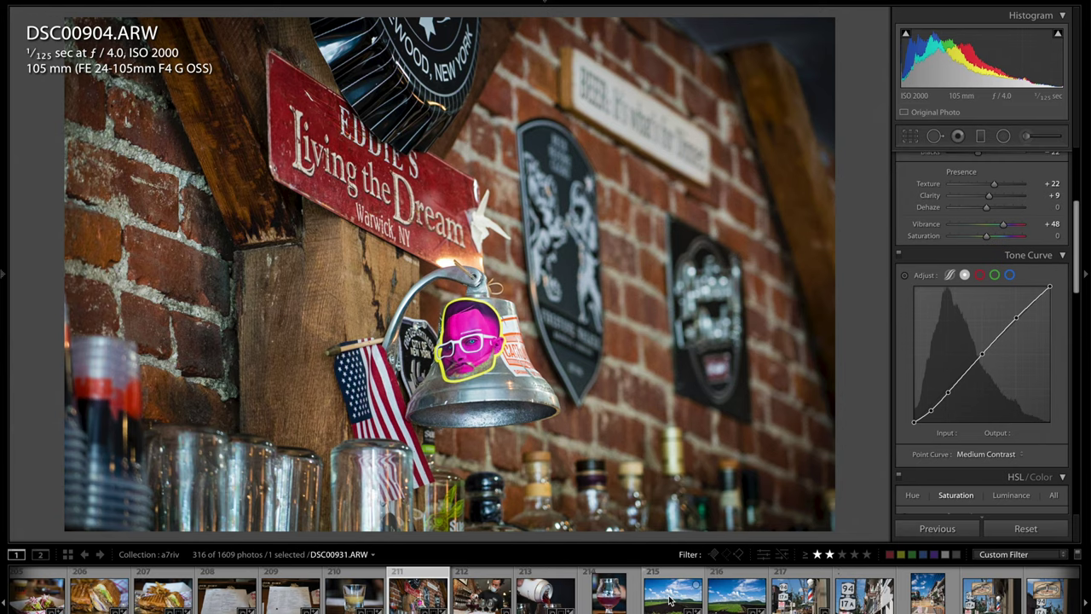
pyautogui.click(671, 600)
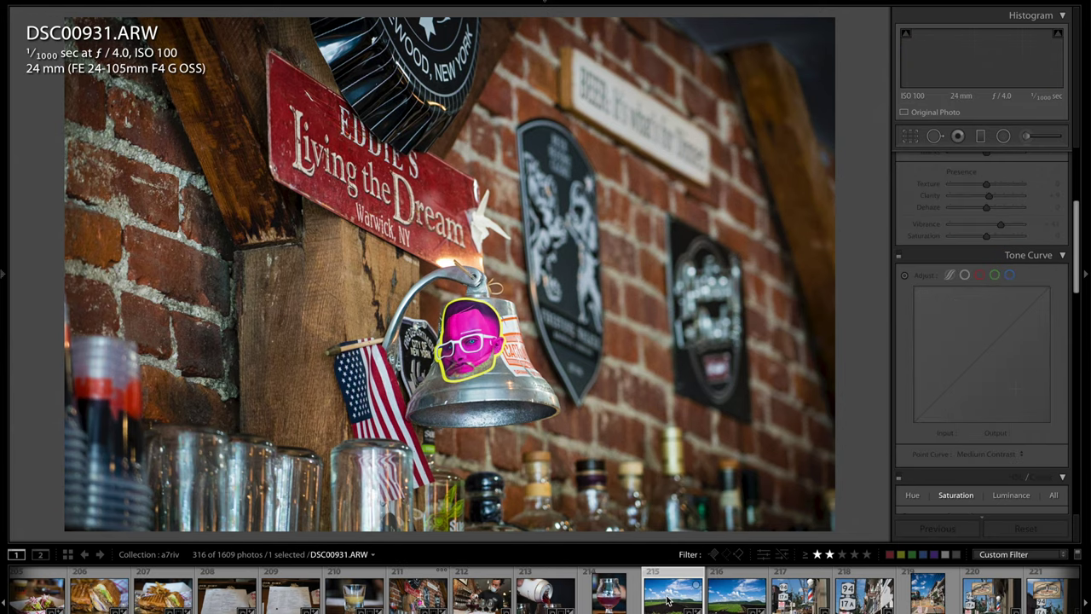
pyautogui.scroll(-4, 671, 600)
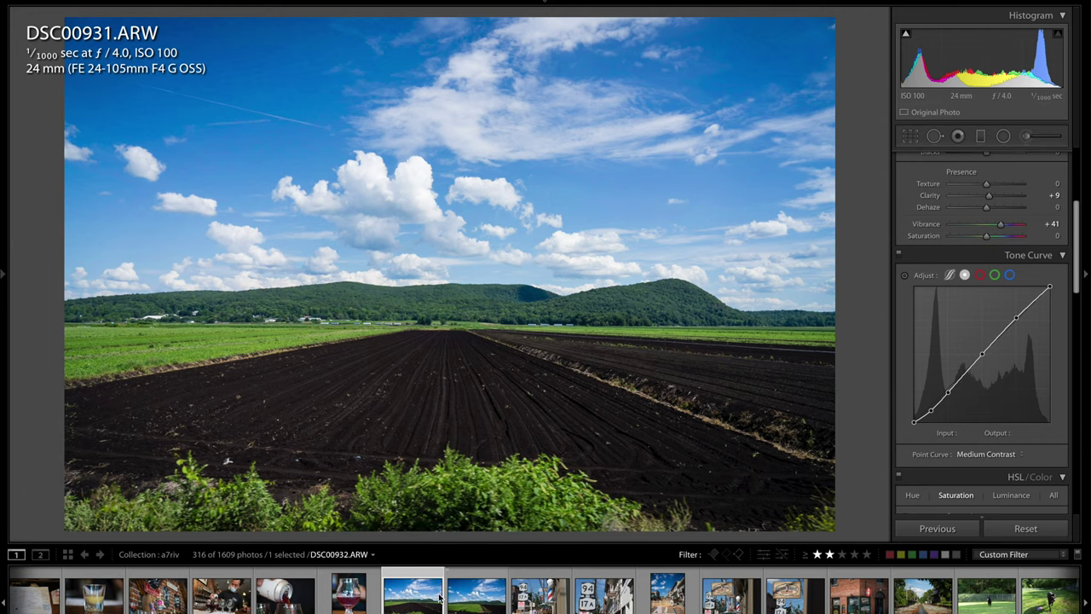
pyautogui.click(469, 594)
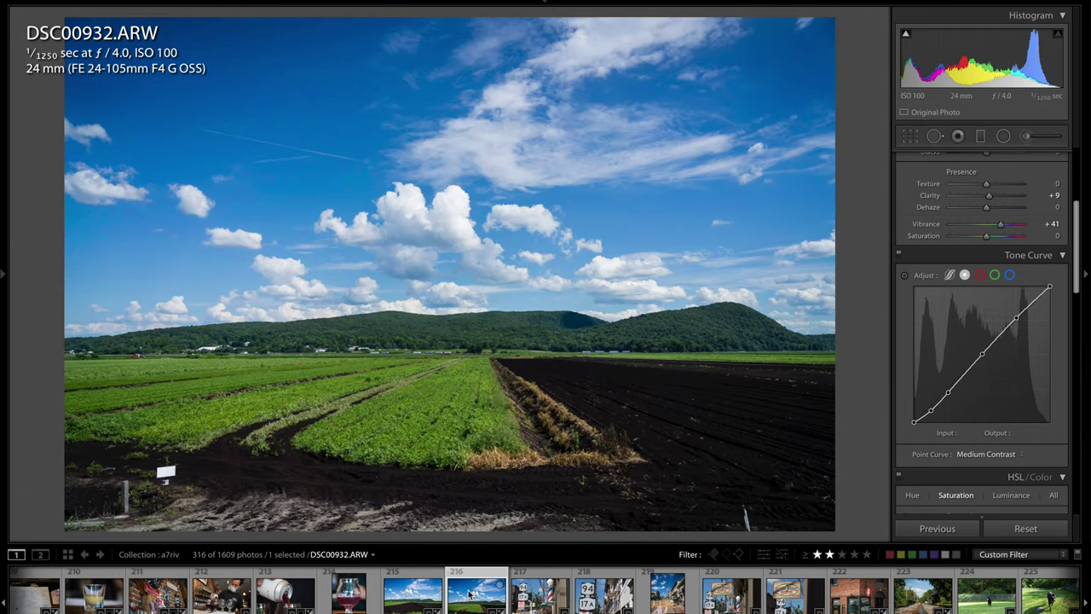
# Step: Skip ahead to the black dog series and view DSC01062.ARW, DSC01058.ARW and DSC01059.ARW
pyautogui.scroll(-3, 539, 594)
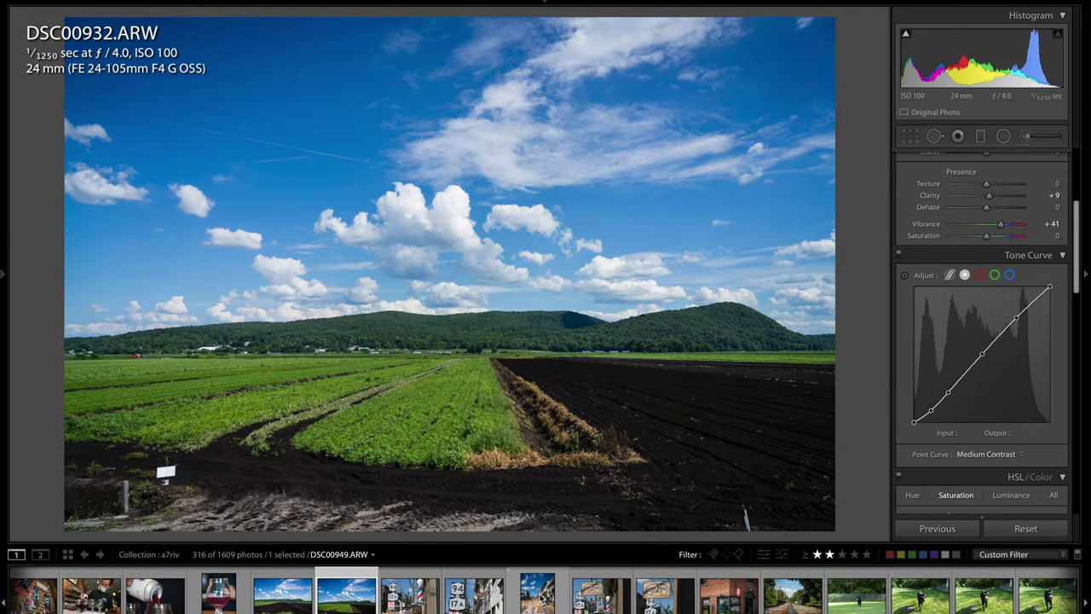
pyautogui.scroll(-5, 539, 595)
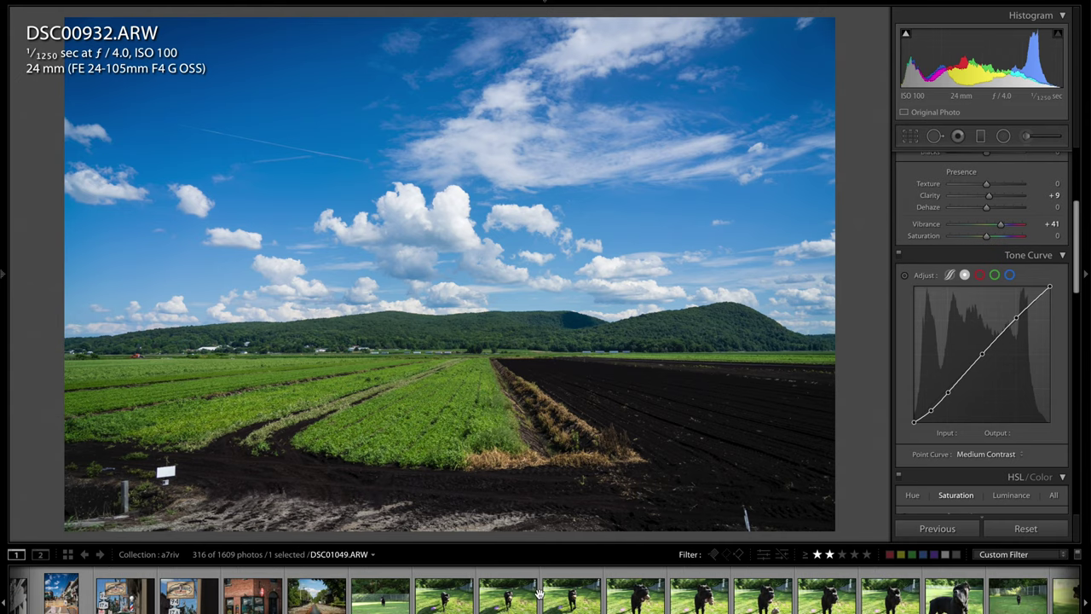
pyautogui.click(953, 601)
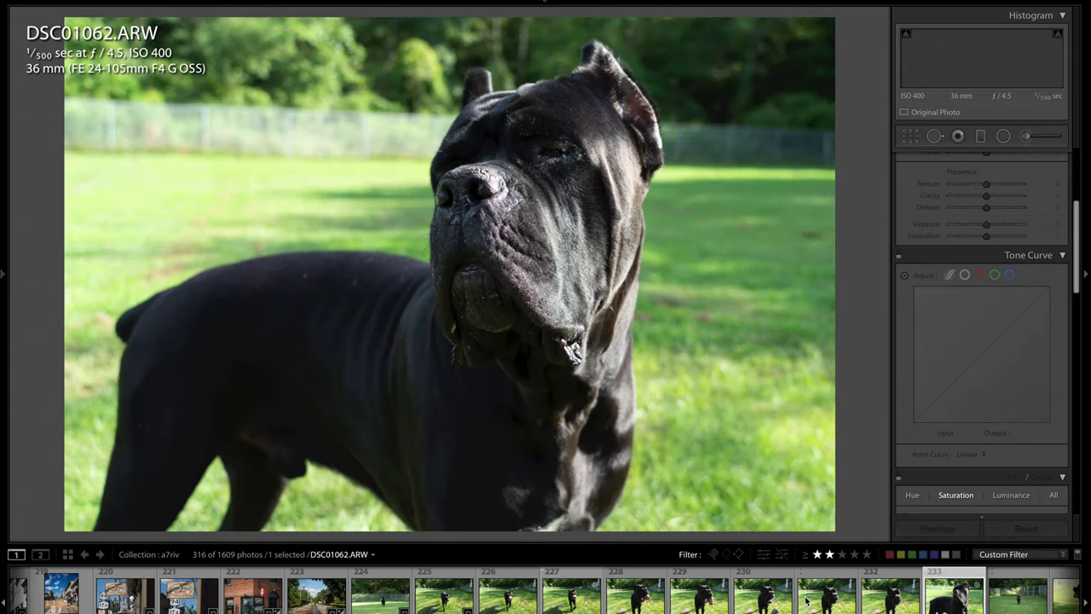
pyautogui.click(697, 602)
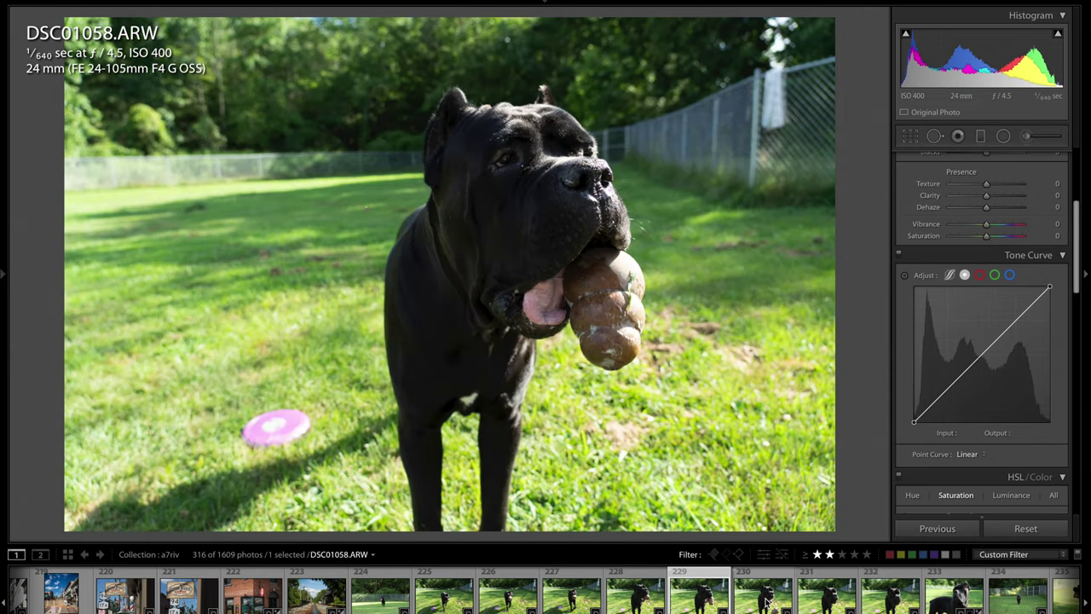
pyautogui.click(765, 601)
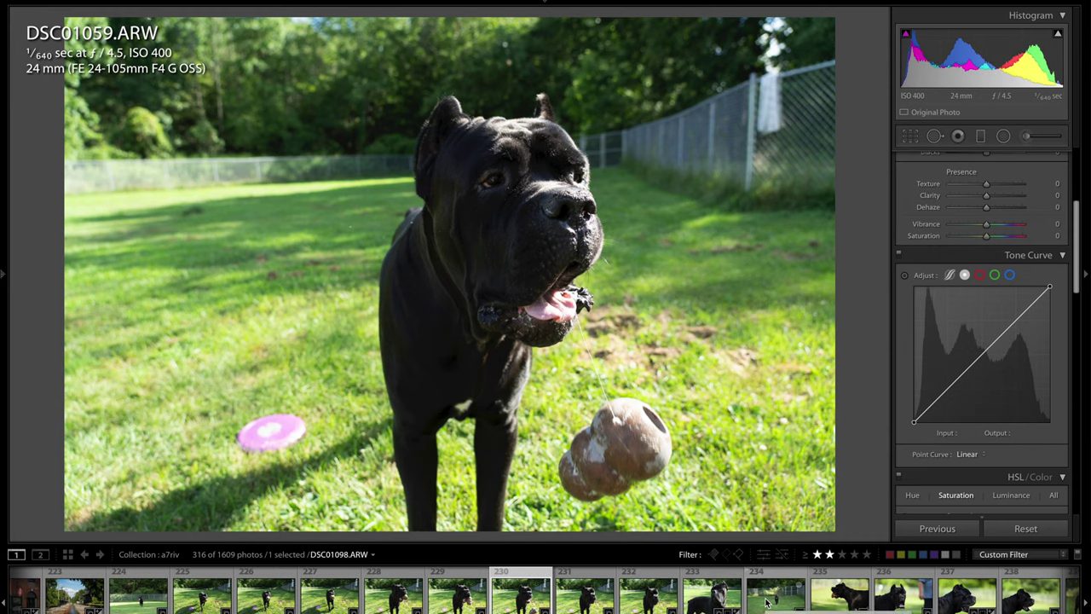
# Step: View the black dog's profile photo DSC01182.ARW and the head-shake photo DSC01236.ARW
pyautogui.scroll(-3, 766, 603)
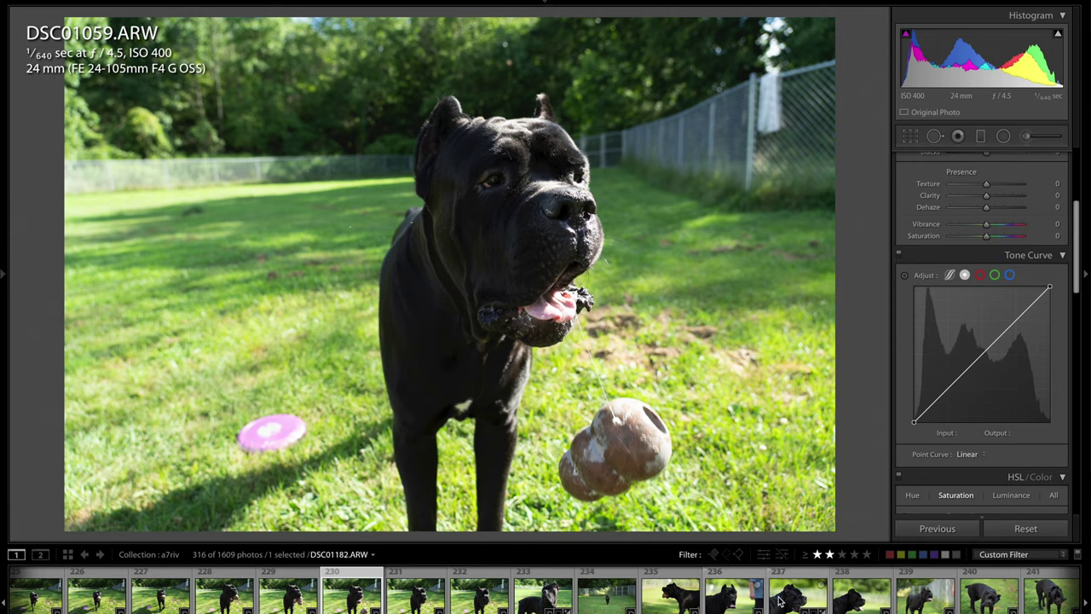
pyautogui.click(783, 603)
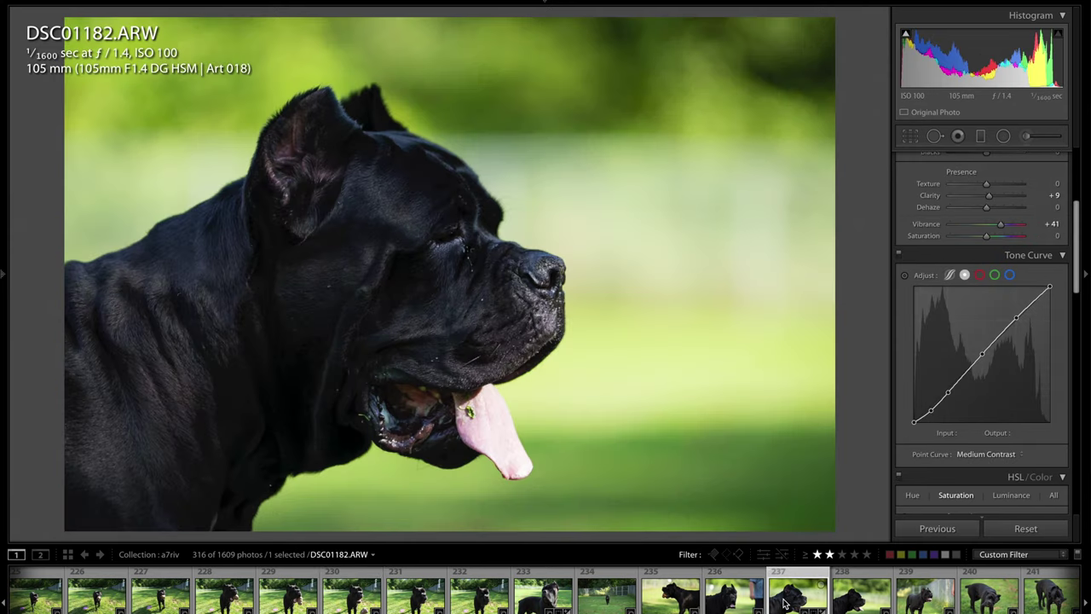
pyautogui.scroll(-3, 783, 603)
pyautogui.scroll(-1, 784, 604)
pyautogui.click(763, 603)
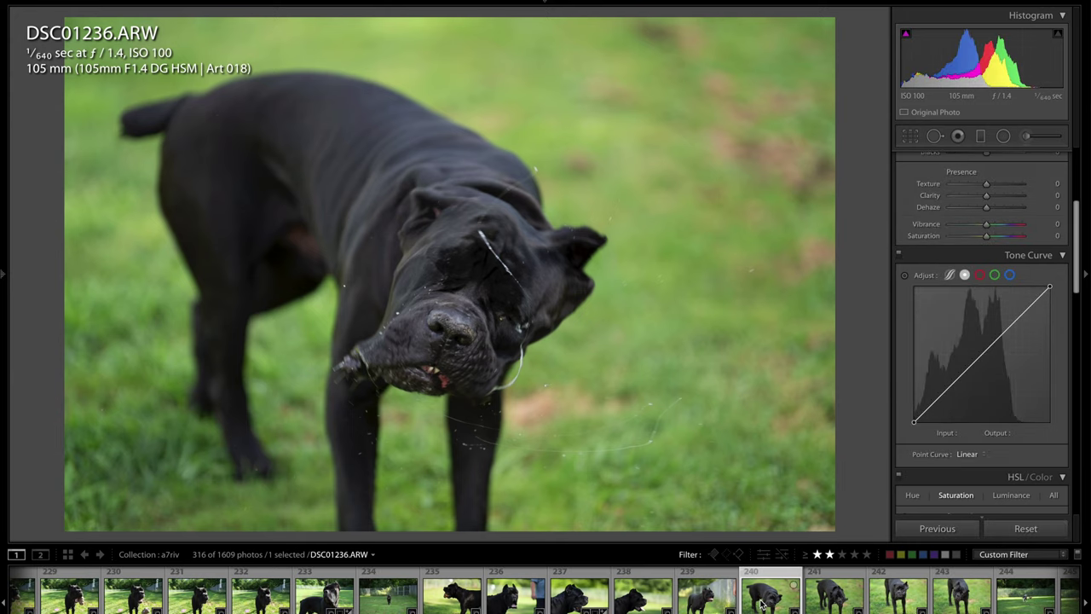
# Step: Step through the photos following DSC01236.ARW, past DSC01239.ARW, to the running dog photo DSC01253.ARW
pyautogui.press('Right')
pyautogui.press('Right')
pyautogui.press('Right')
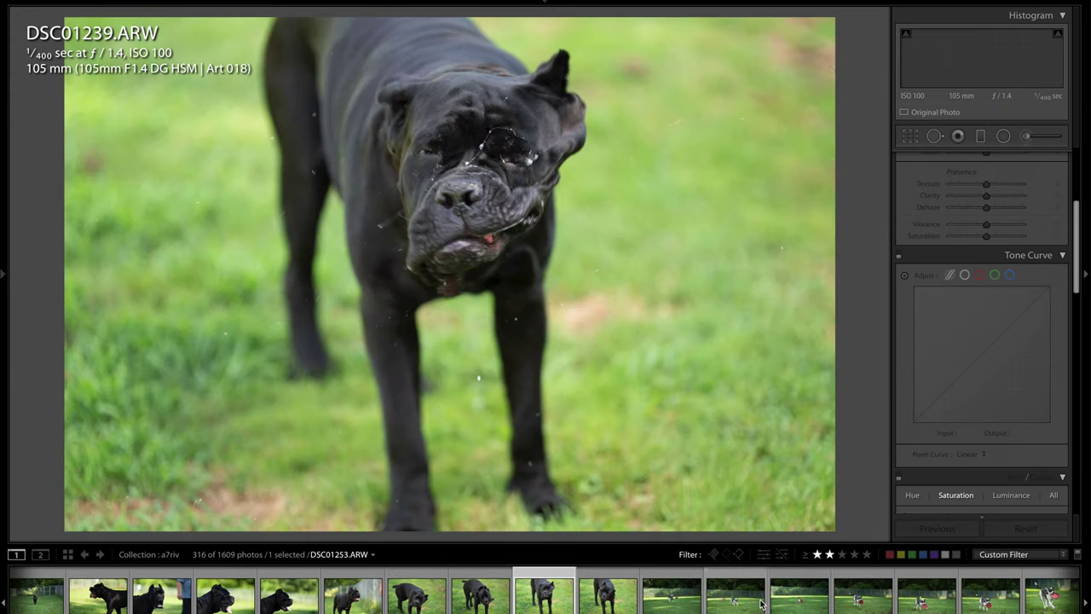
pyautogui.press('Right')
pyautogui.press('Right')
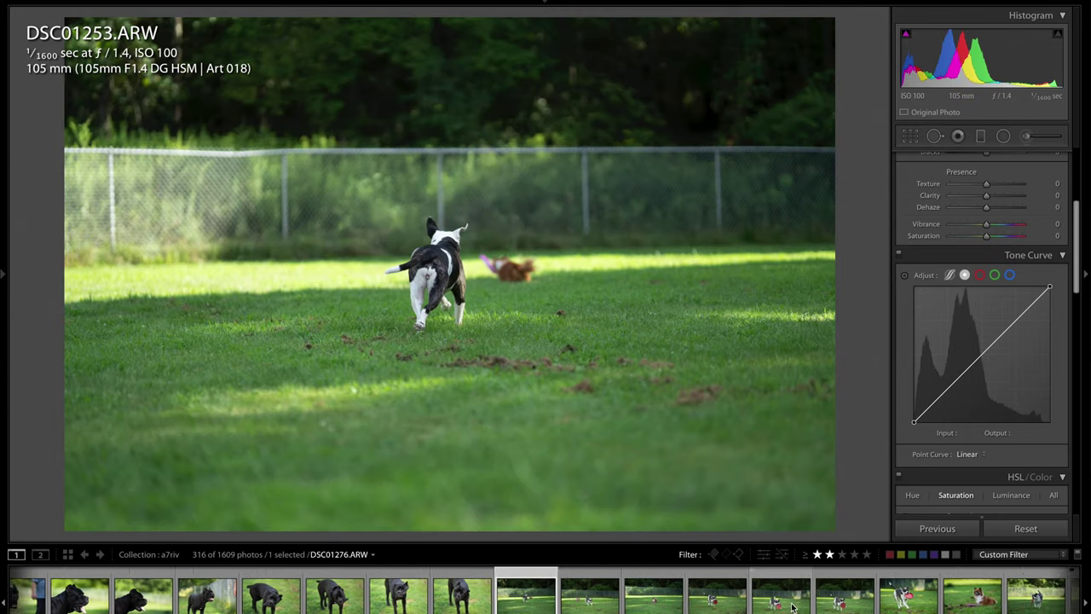
# Step: Open the frisbee dog photo DSC01278.ARW, inspect the dog's face and the red disc up close, and zoom back out
pyautogui.click(855, 594)
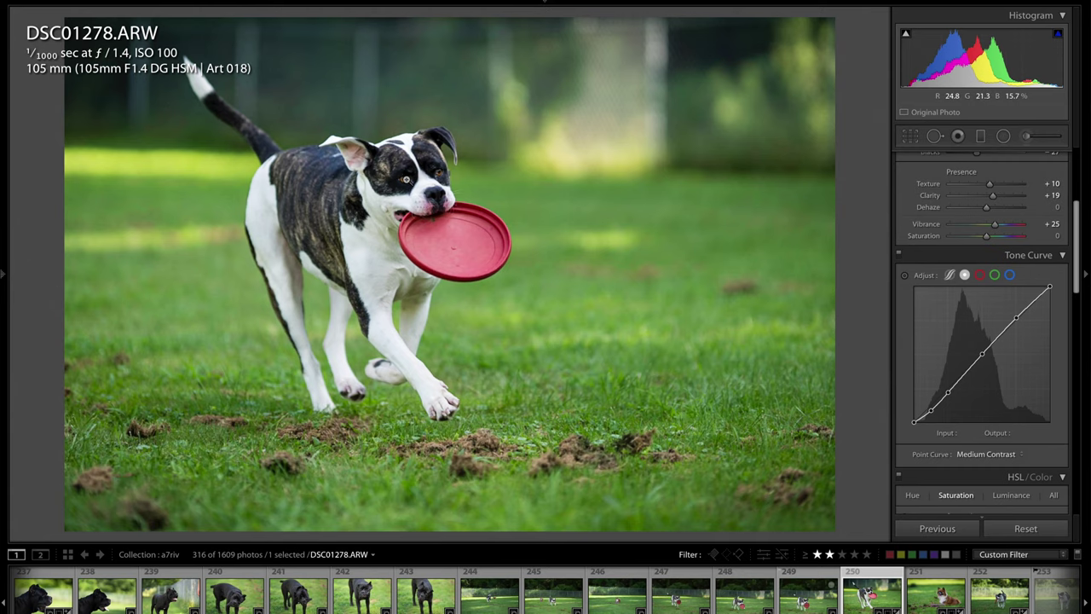
pyautogui.click(407, 180)
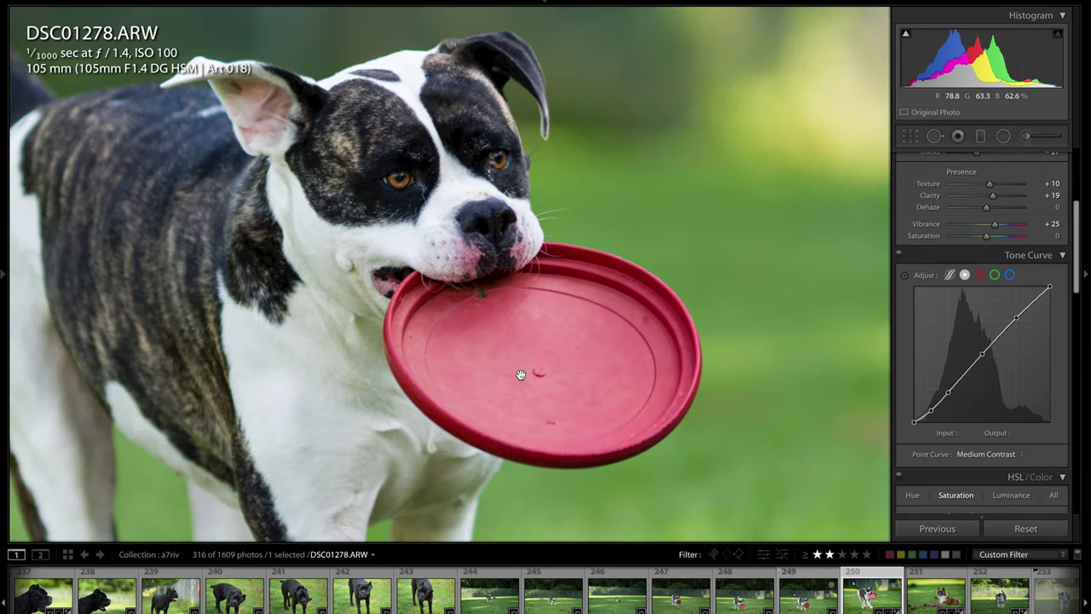
pyautogui.moveTo(521, 375); pyautogui.dragTo(548, 415)
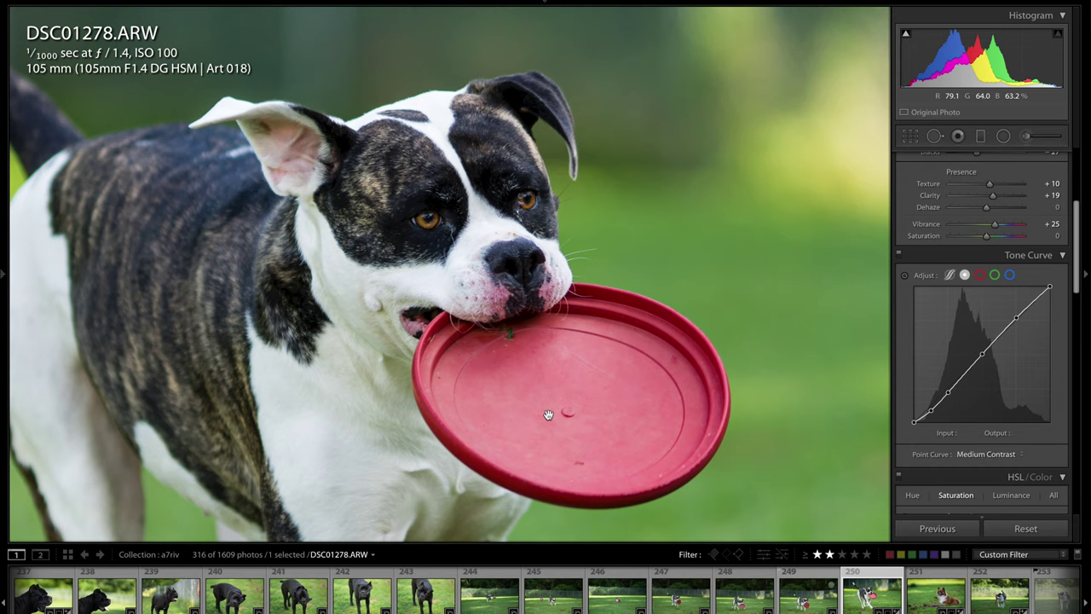
pyautogui.click(548, 416)
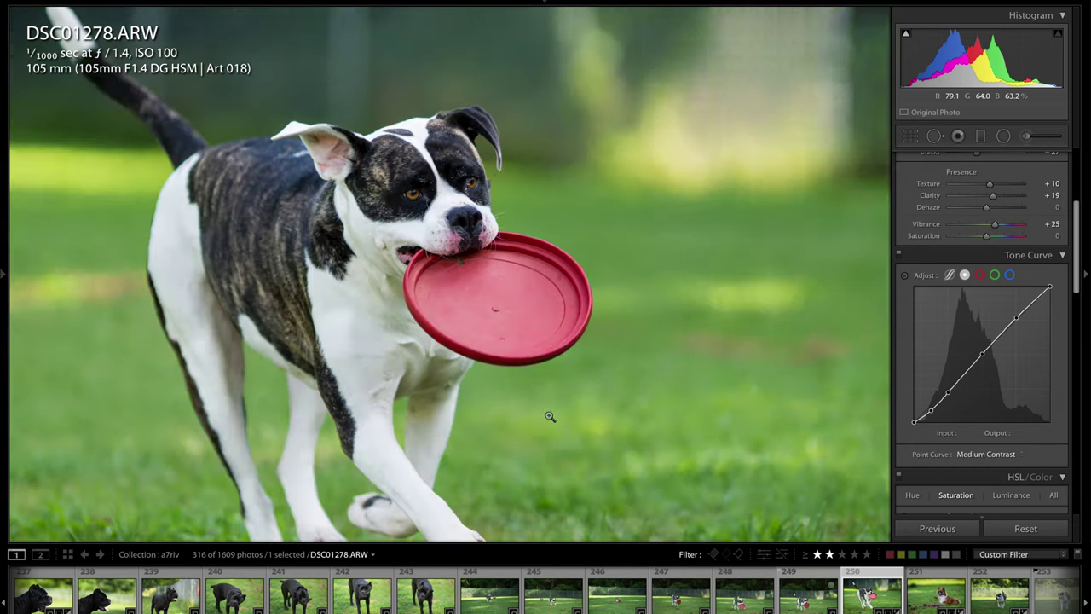
# Step: Open the small brown dog photo DSC01371.ARW and inspect the dog's face and fur up close
pyautogui.click(936, 601)
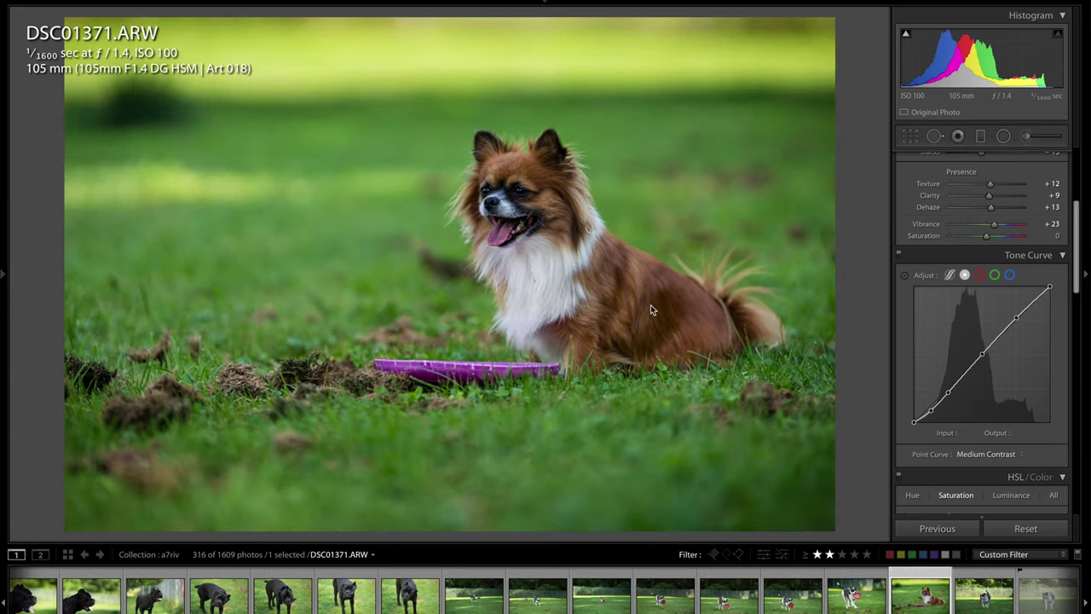
pyautogui.click(511, 199)
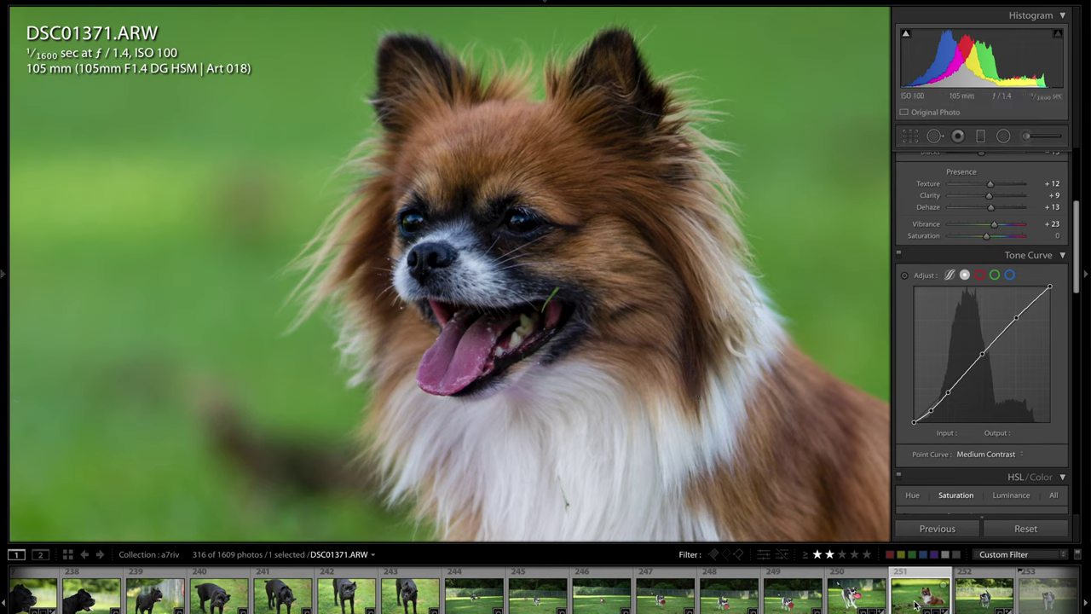
# Step: View the stone chapel photos DSC01395.ARW, DSC01396.ARW and DSC01397.ARW as full images
pyautogui.scroll(-3, 916, 597)
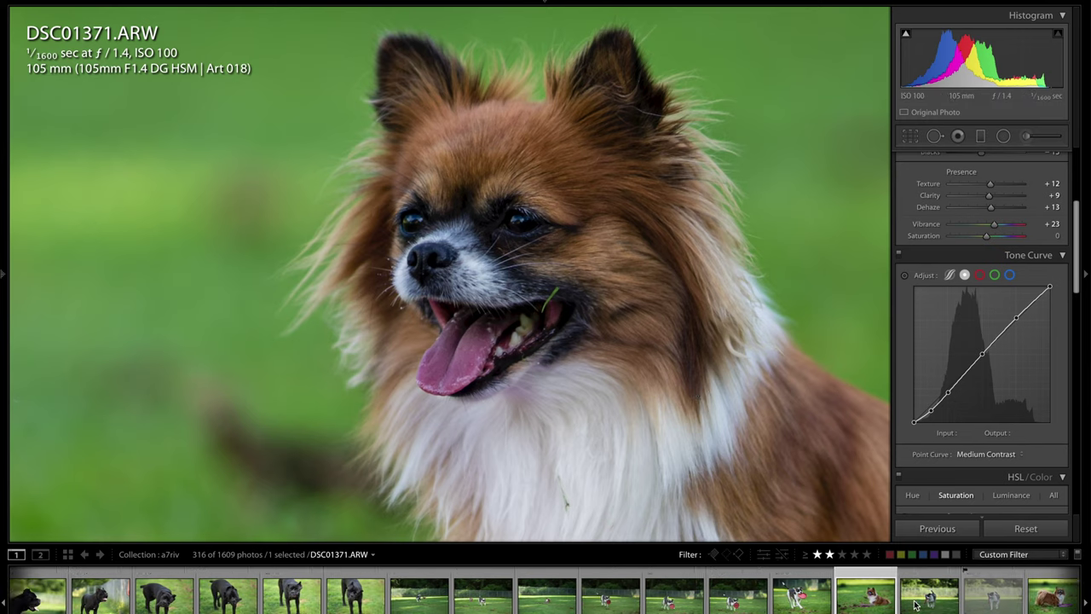
pyautogui.scroll(-6, 917, 604)
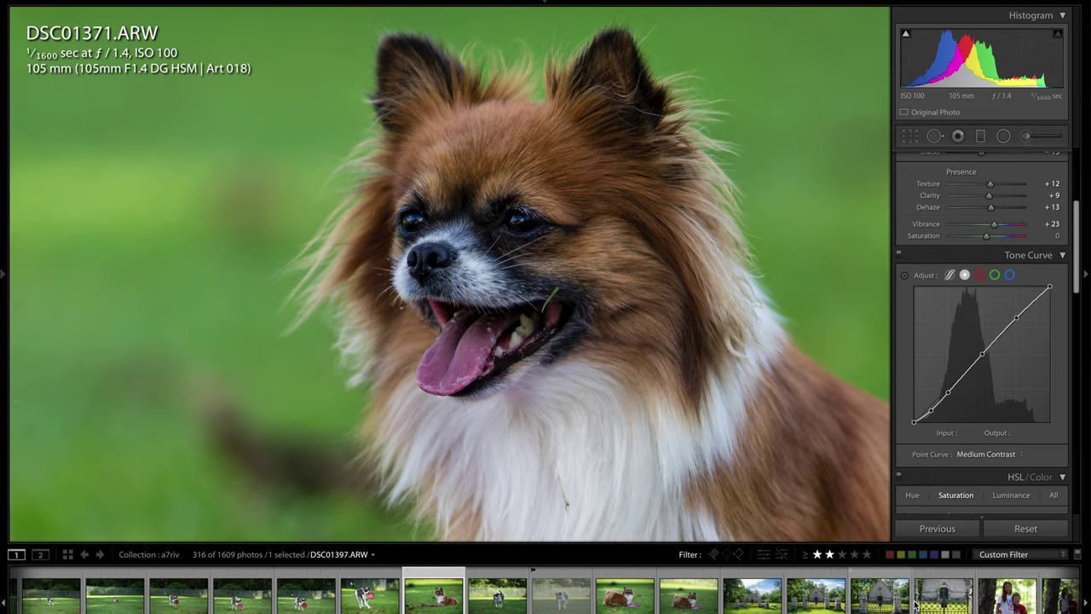
pyautogui.click(530, 594)
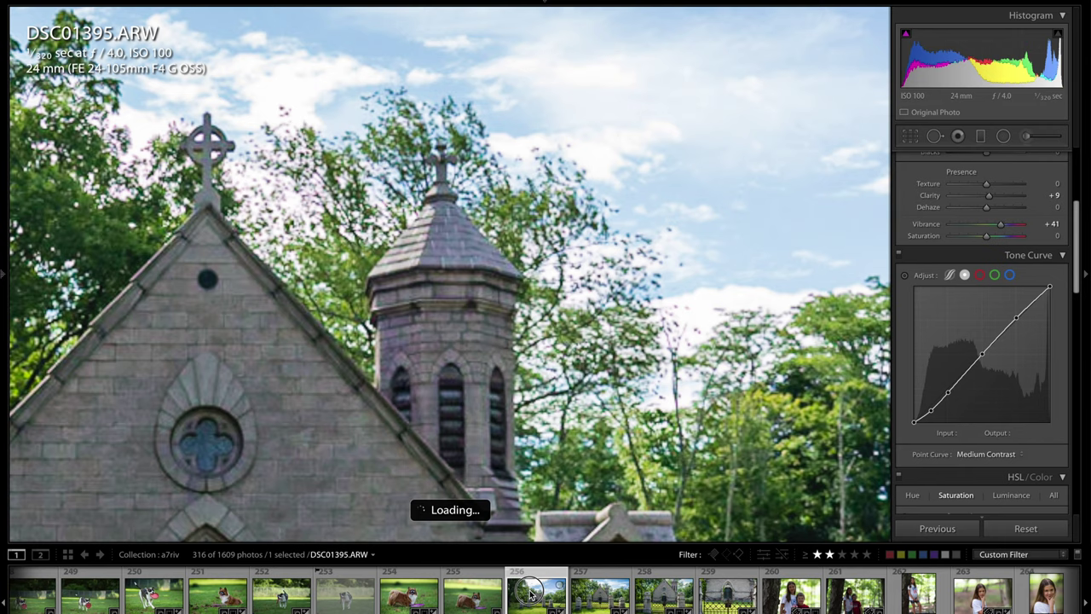
pyautogui.click(583, 416)
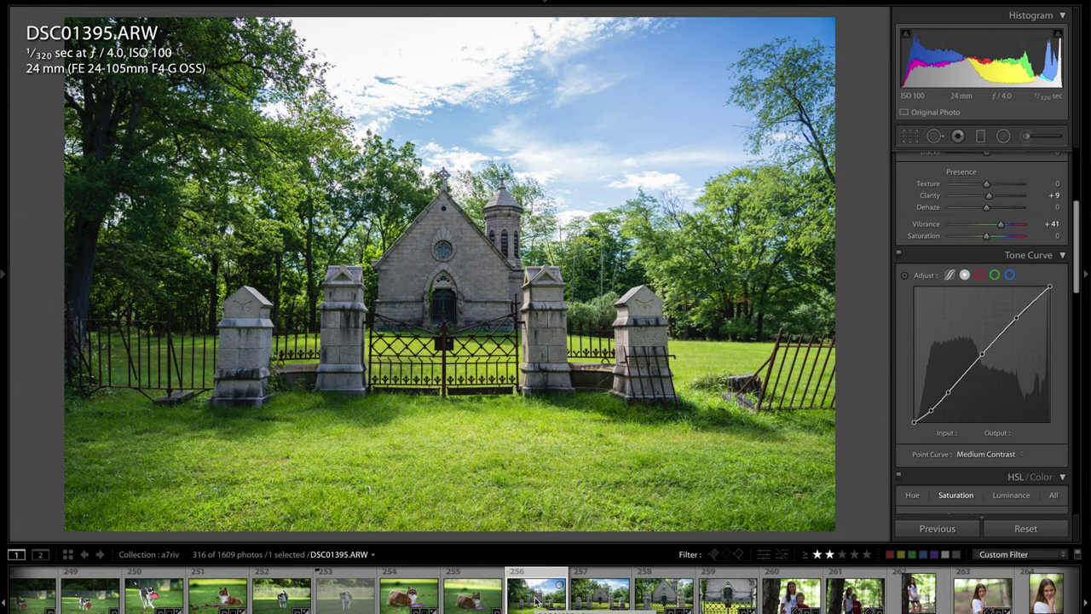
pyautogui.press('Right')
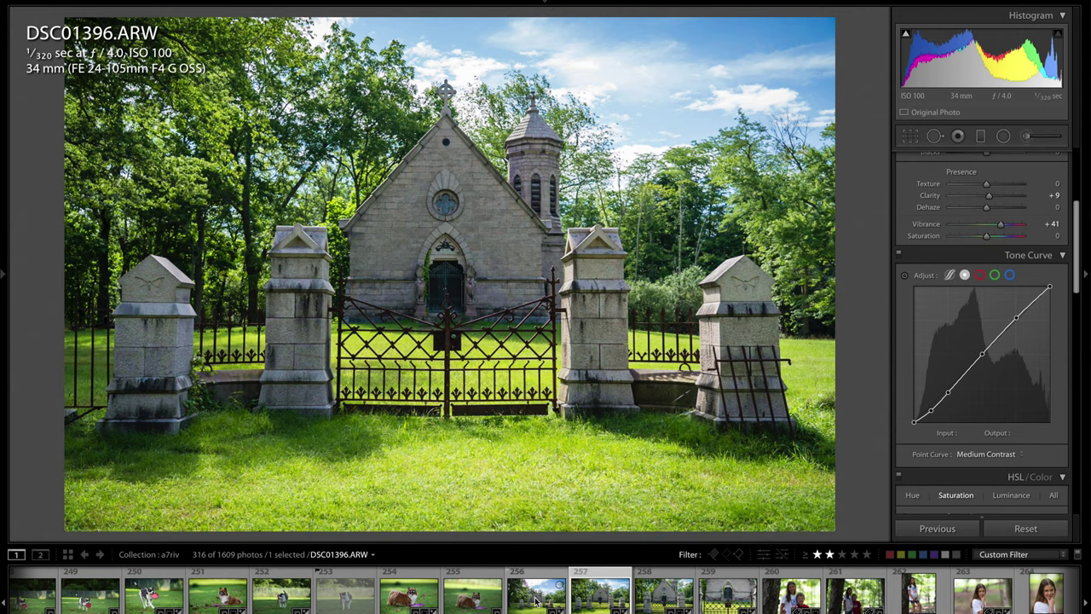
pyautogui.press('Right')
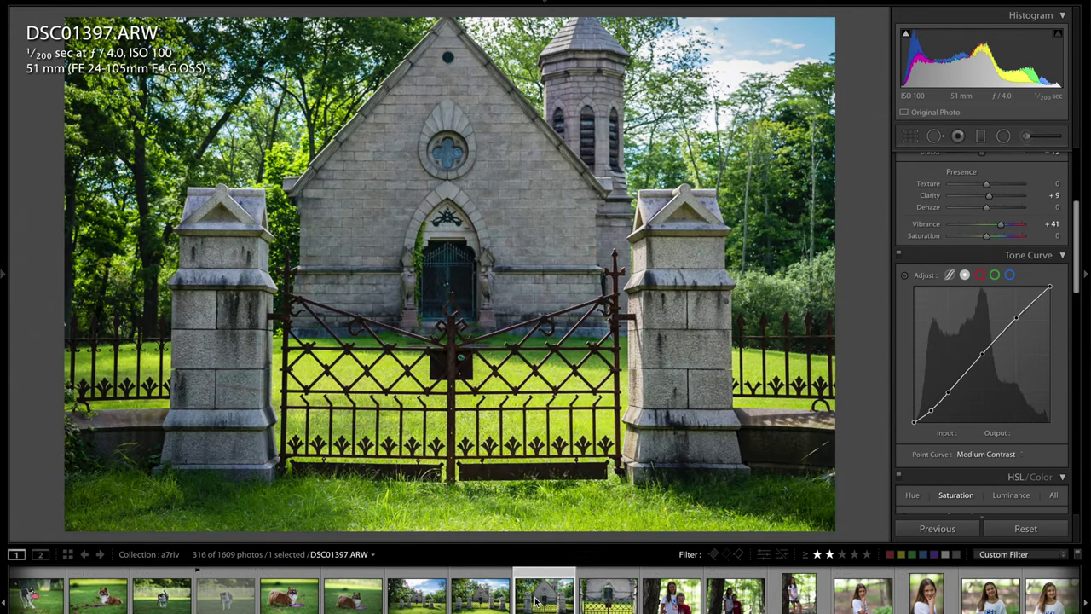
# Step: View the iron gate photo DSC01398.ARW, the two-children portrait DSC01400.ARW and the reclining skateboard photo DSC01441-Edit.tif
pyautogui.press('Right')
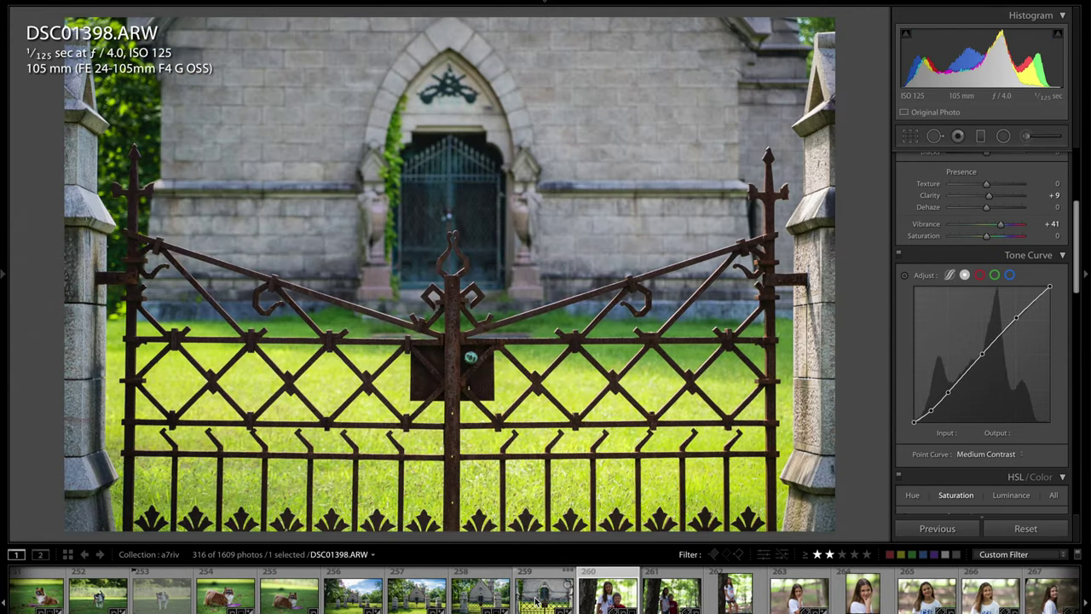
pyautogui.click(632, 586)
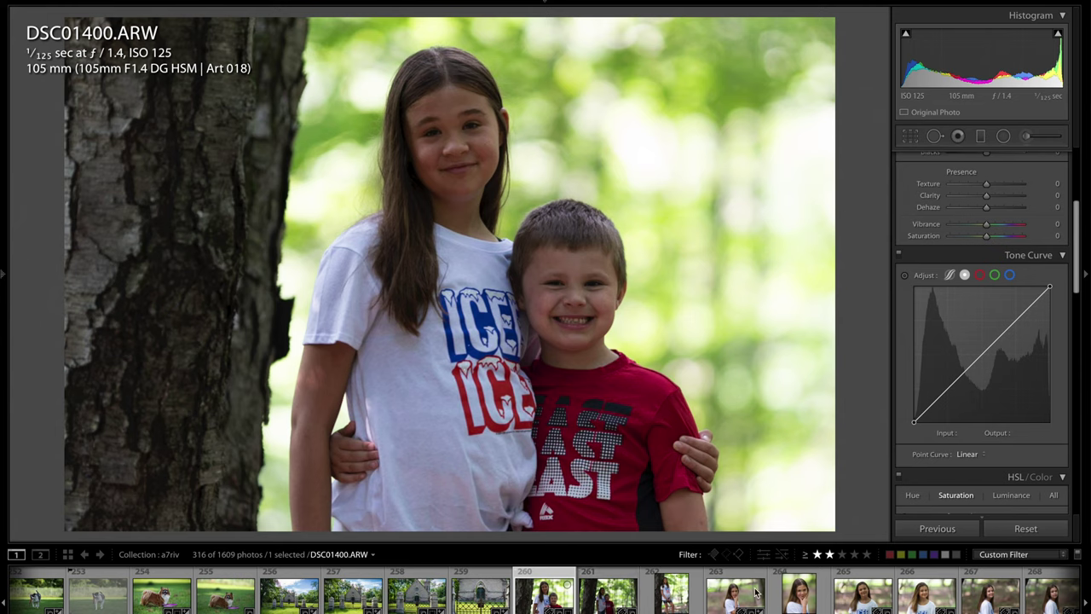
pyautogui.scroll(-10, 663, 601)
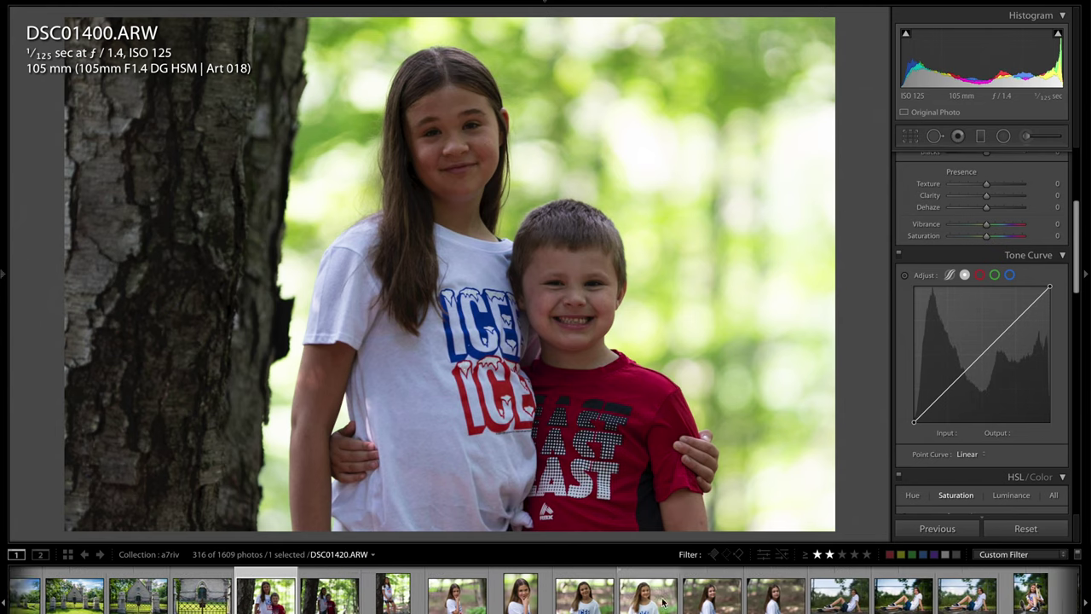
pyautogui.click(712, 602)
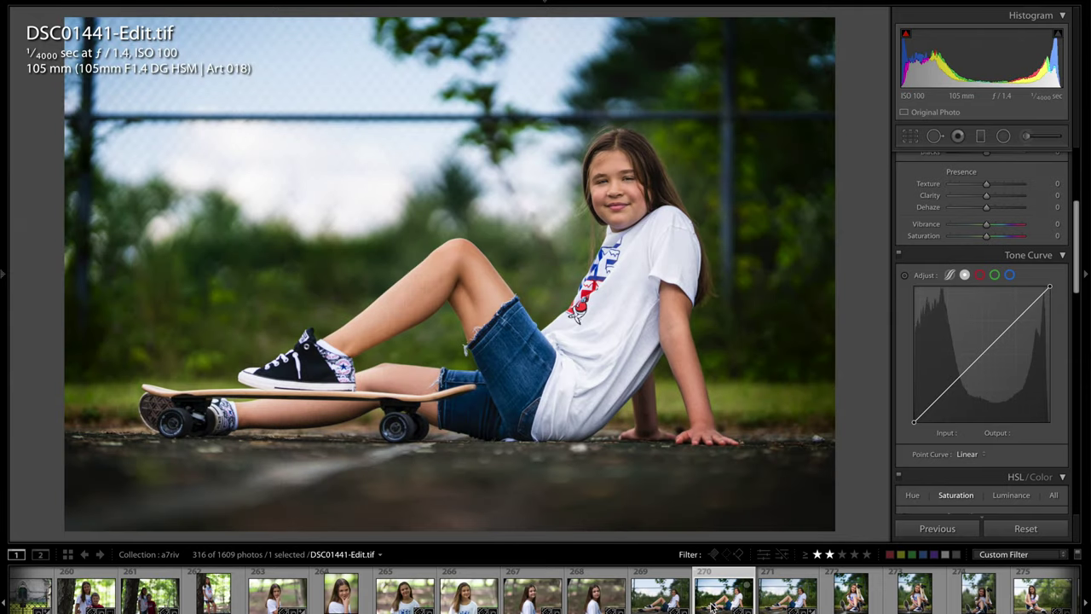
pyautogui.press('Right')
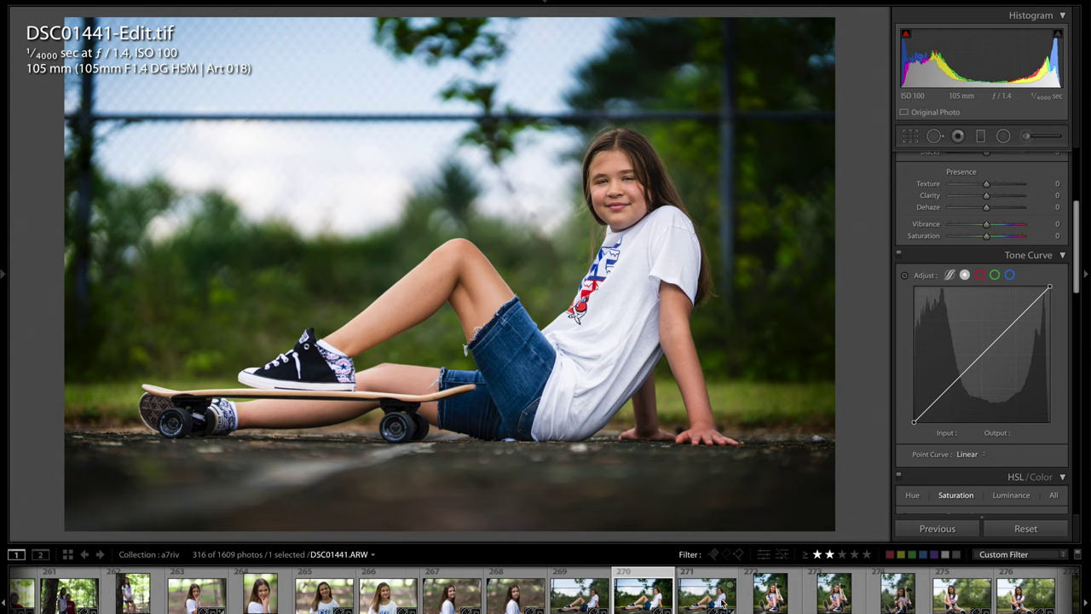
# Step: View the upright skateboard portraits DSC01443-Edit.tif and DSC01461-Edit.tif as full images
pyautogui.click(770, 595)
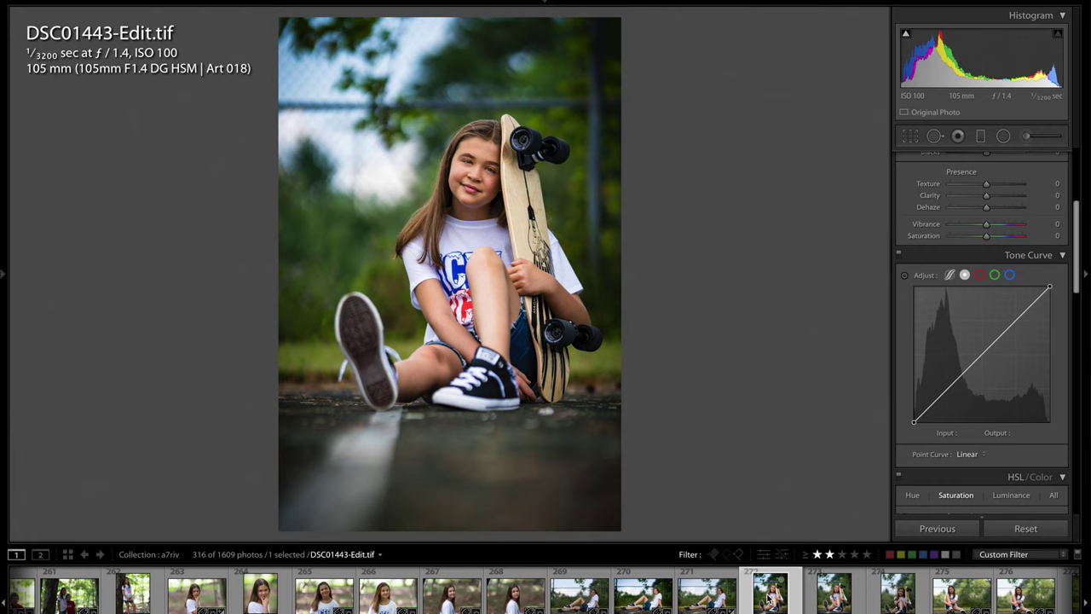
pyautogui.scroll(-2, 763, 596)
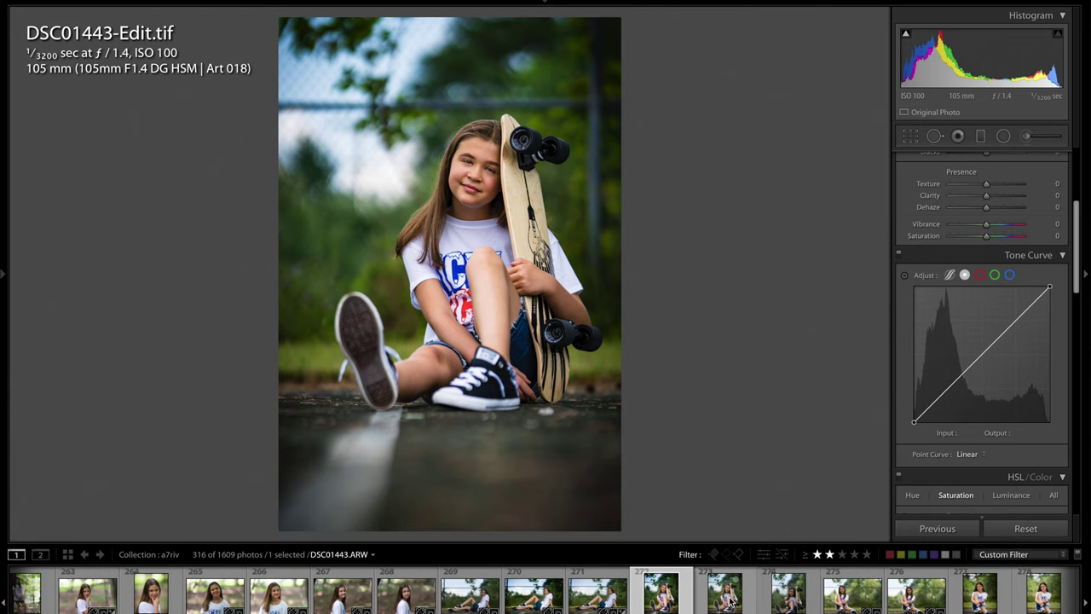
pyautogui.scroll(-3, 731, 602)
pyautogui.click(831, 595)
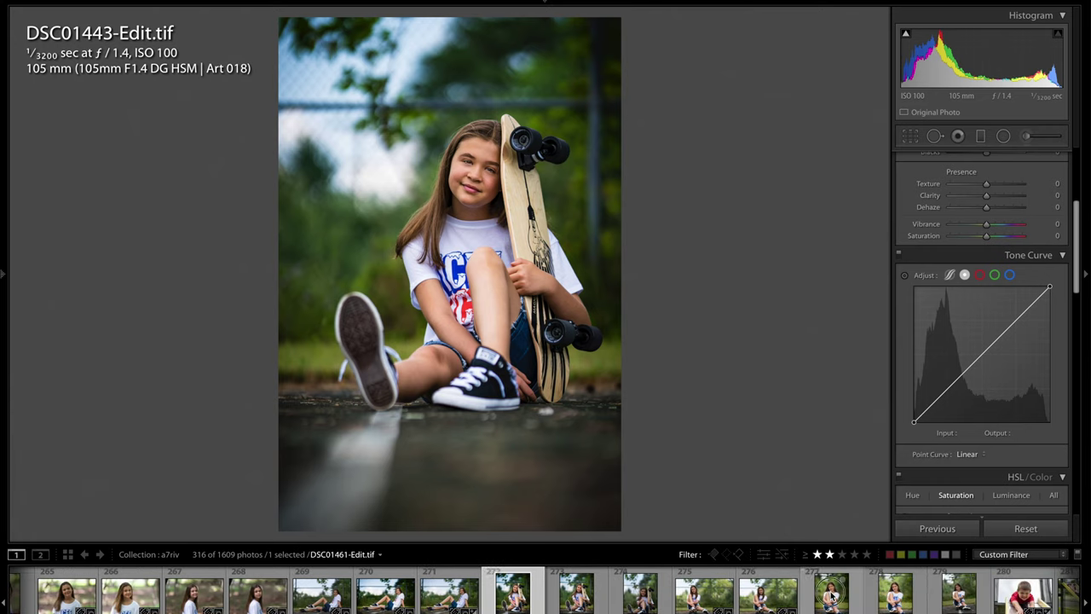
# Step: View the photos of the boy on the slide, DSC01465.ARW and DSC01469.ARW
pyautogui.scroll(-6, 831, 597)
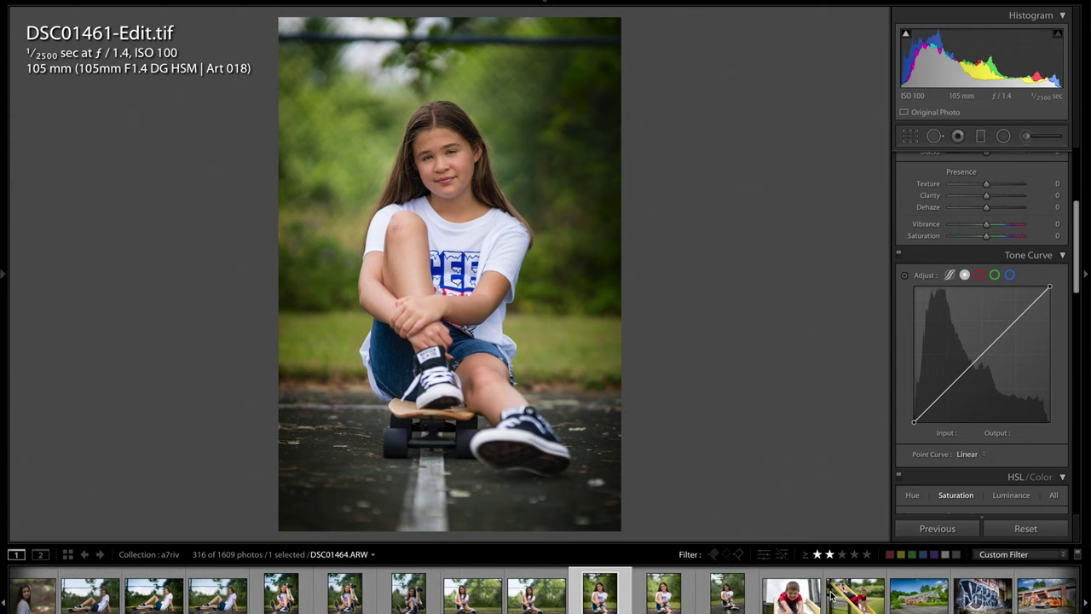
pyautogui.click(708, 600)
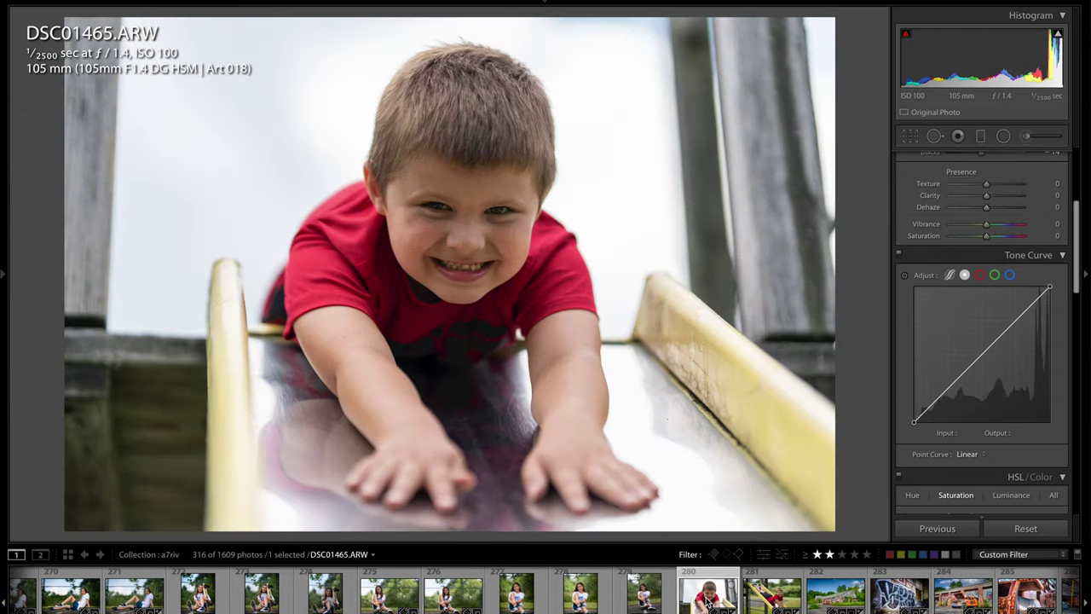
pyautogui.scroll(-2, 707, 600)
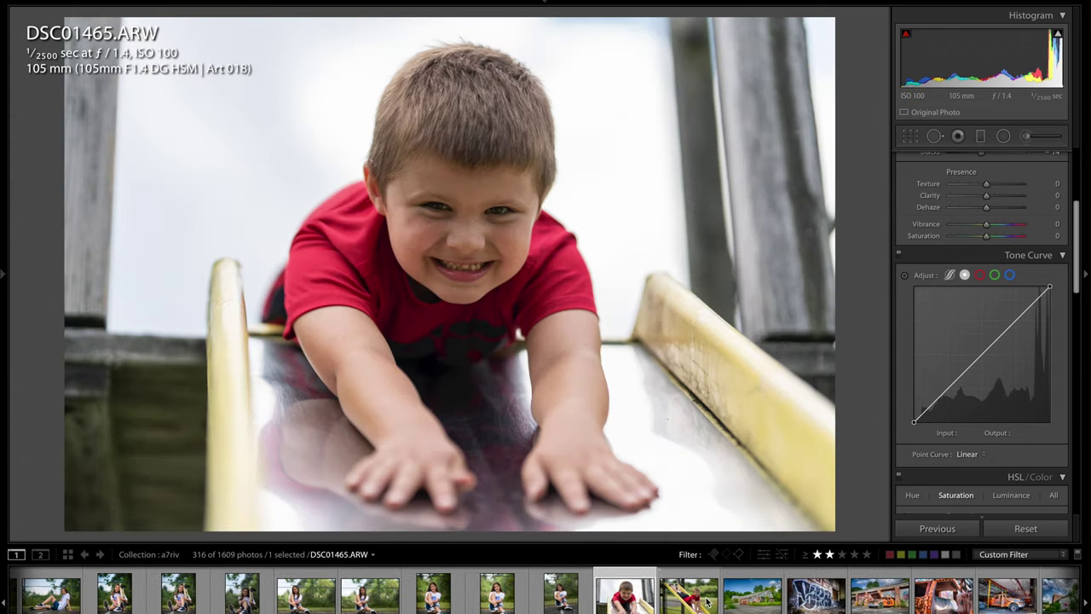
pyautogui.click(603, 596)
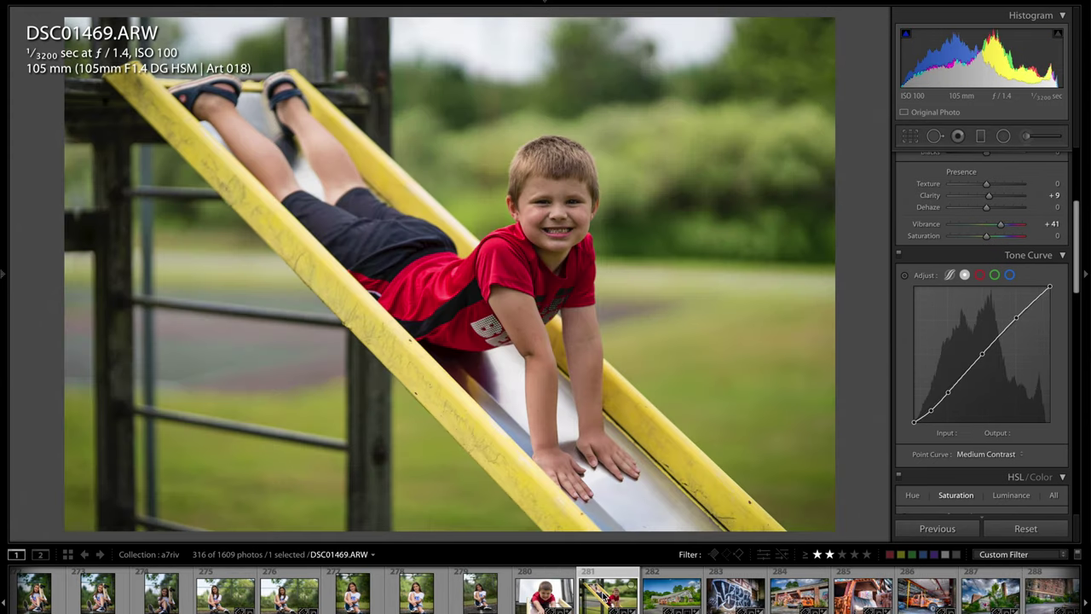
# Step: Open the abandoned garage photo DSC01472_HDR.tif, inspect the orange truck up close, and zoom back out
pyautogui.scroll(-3, 603, 595)
pyautogui.click(467, 600)
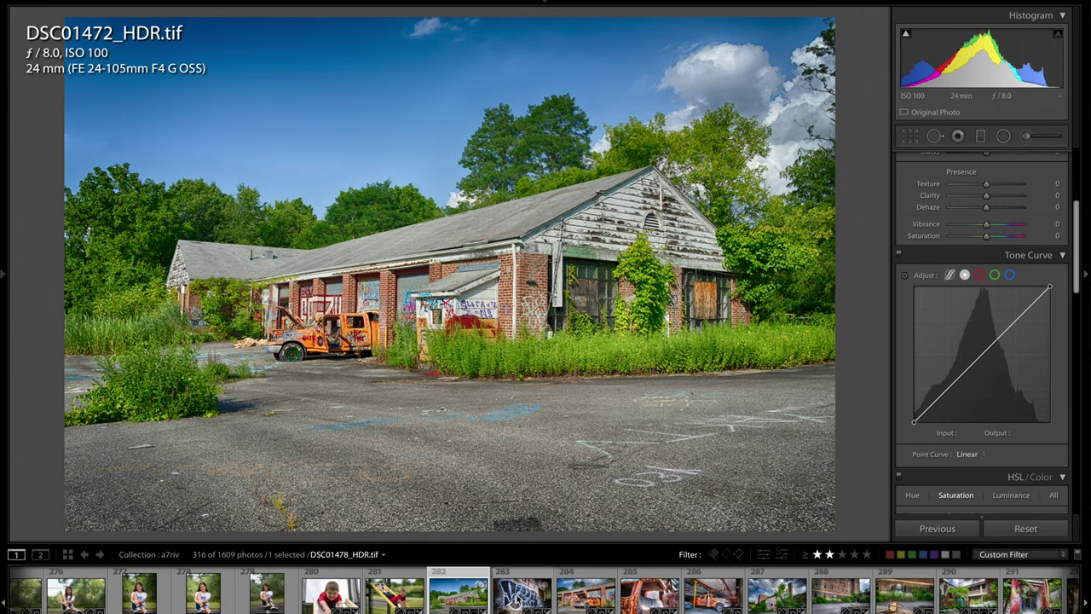
pyautogui.click(357, 344)
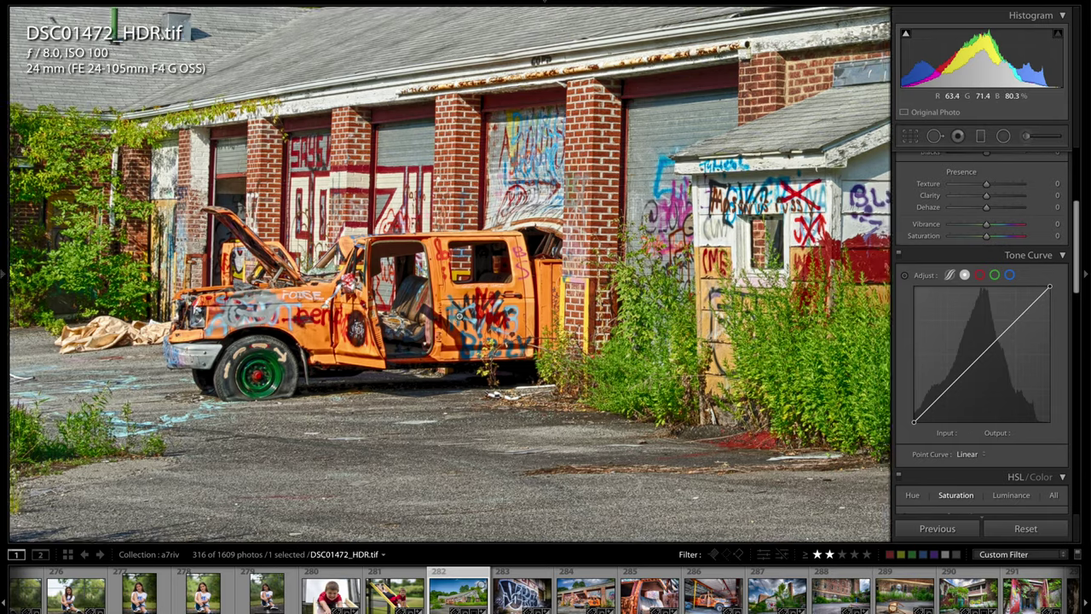
pyautogui.click(459, 317)
# Step: Step through the graffiti wall and orange truck photos from DSC01478_HDR.tif to DSC01487_HDR.tif
pyautogui.press('Right')
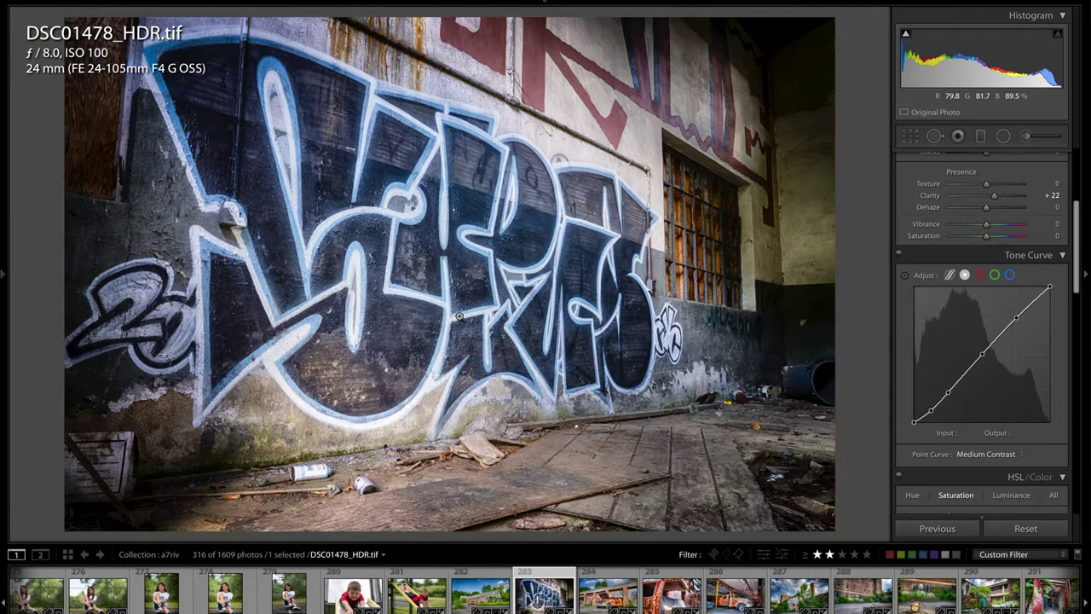
pyautogui.press('Right')
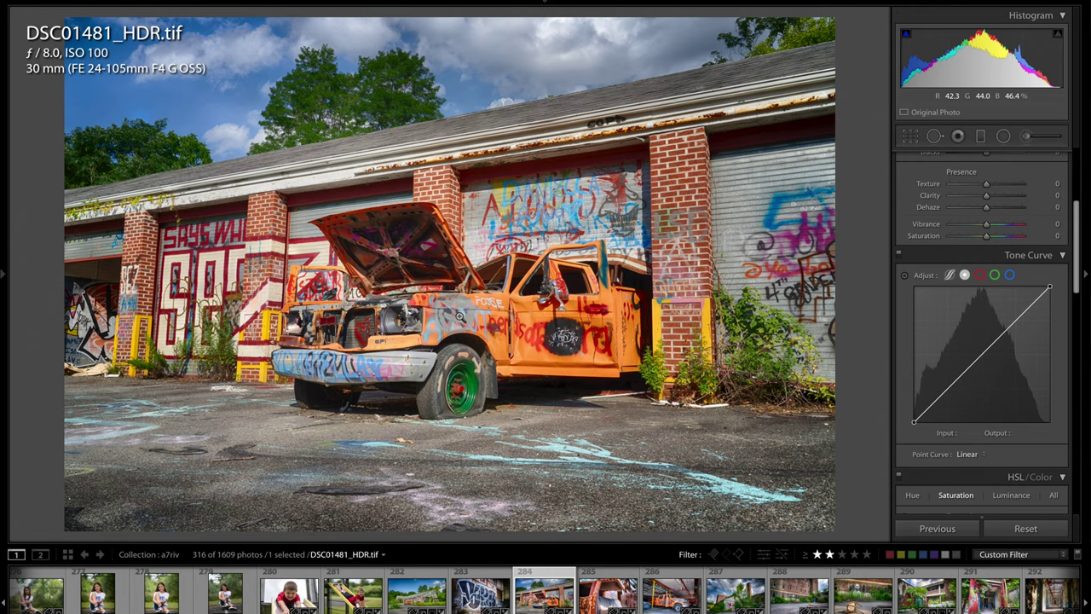
pyautogui.press('Right')
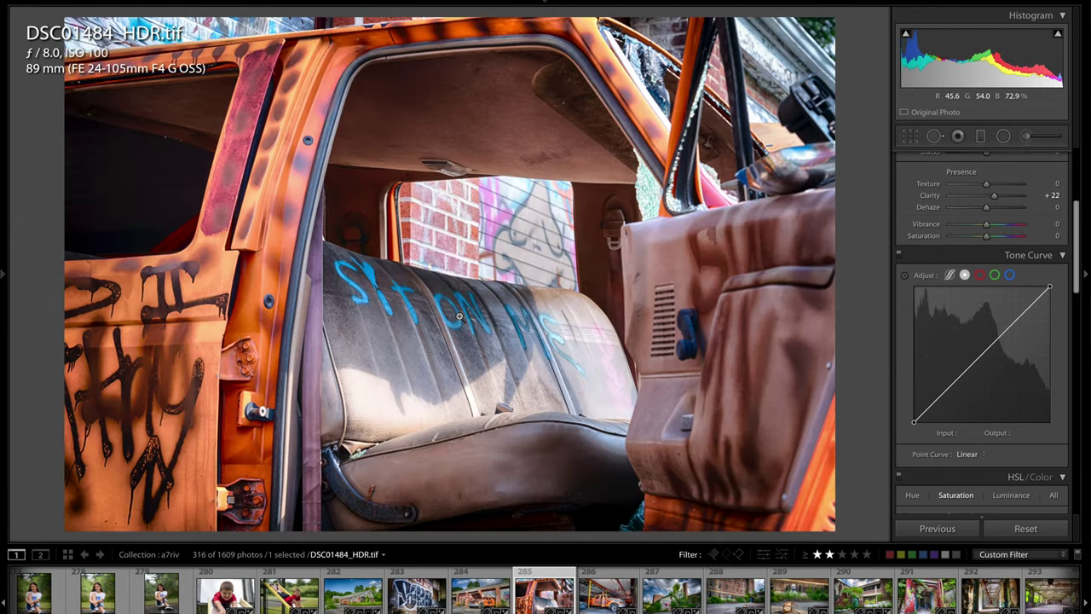
pyautogui.press('Right')
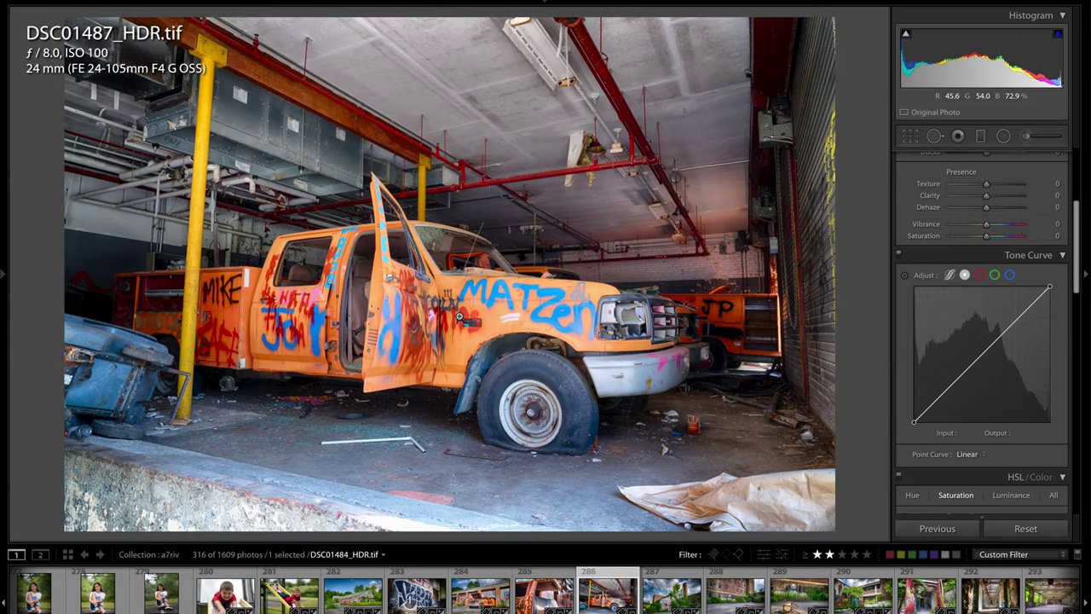
# Step: Step through the overgrown building exterior photos from DSC01490_HDR.tif to DSC01505_HDR.tif
pyautogui.press('Right')
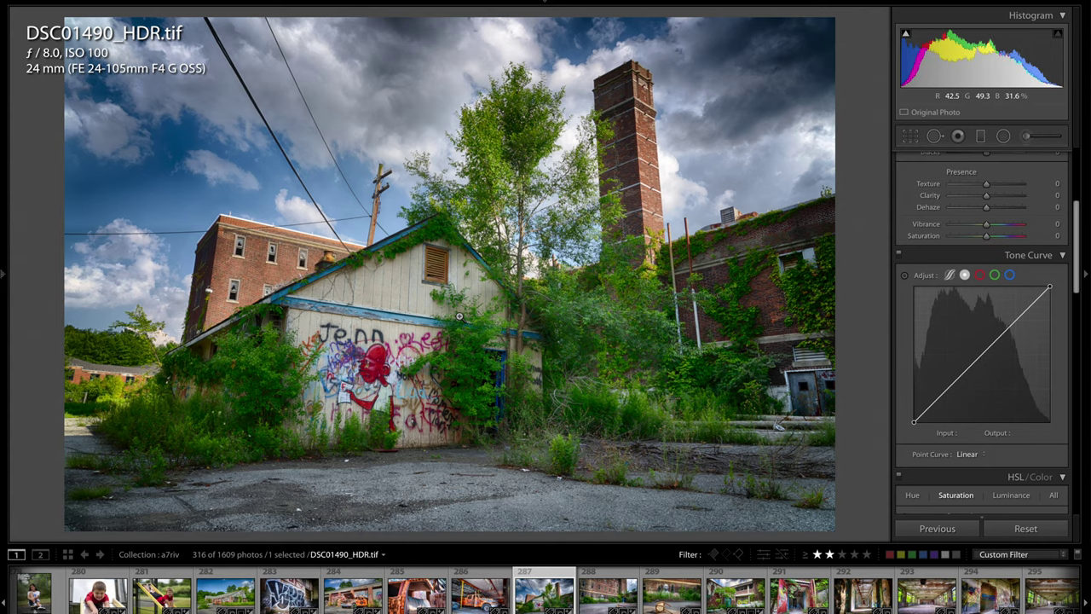
pyautogui.press('Right')
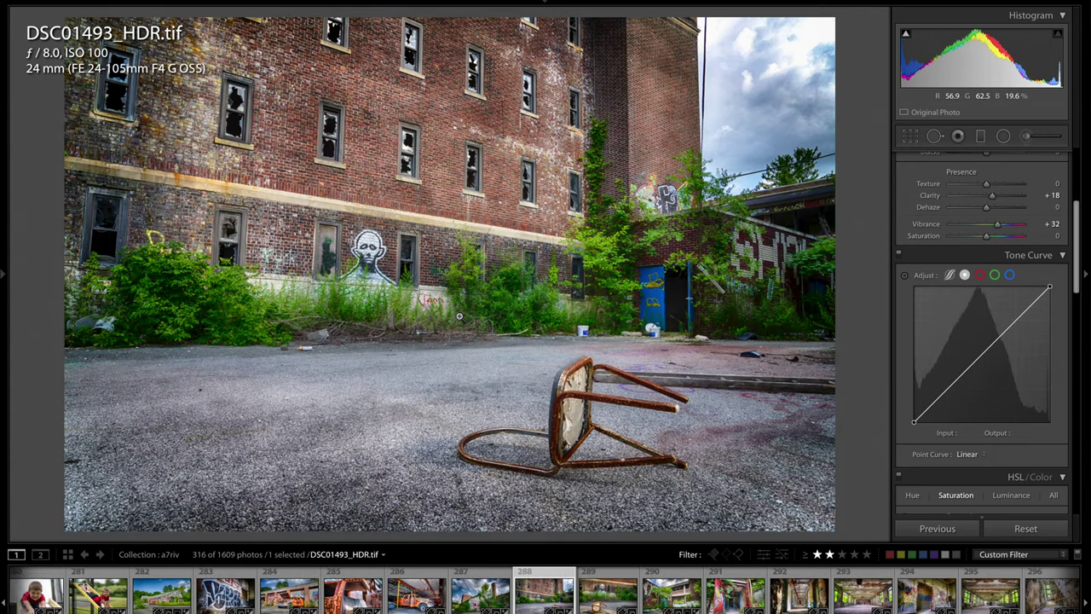
pyautogui.press('Right')
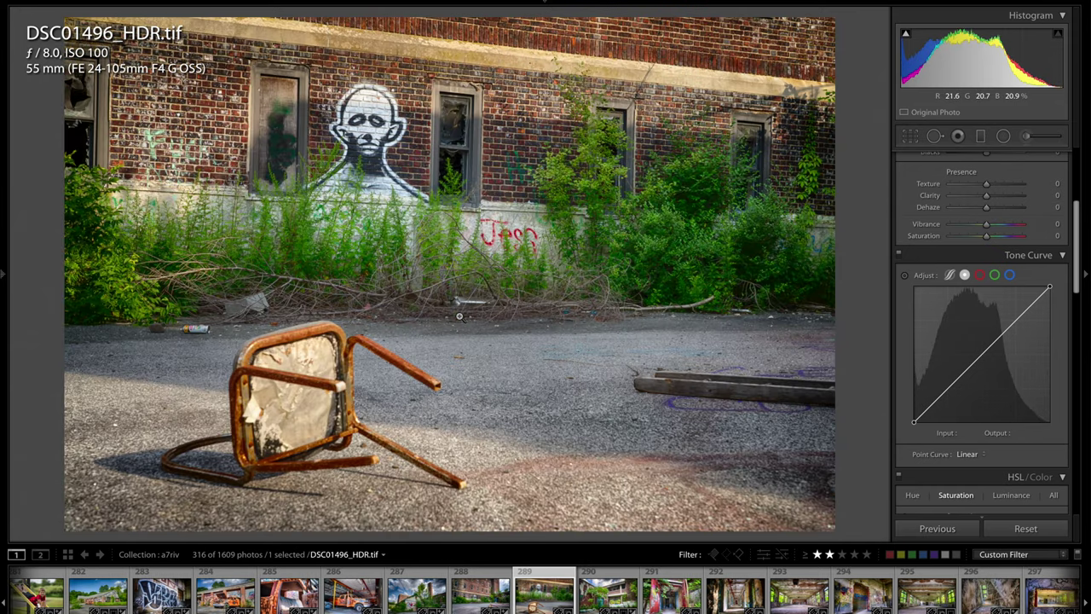
pyautogui.press('Right')
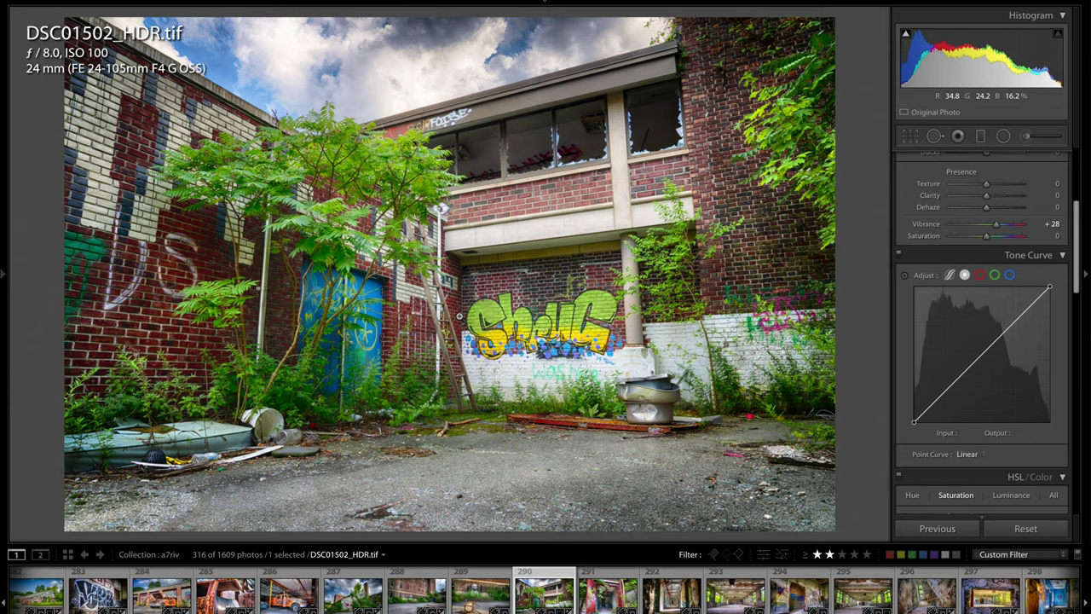
pyautogui.press('Right')
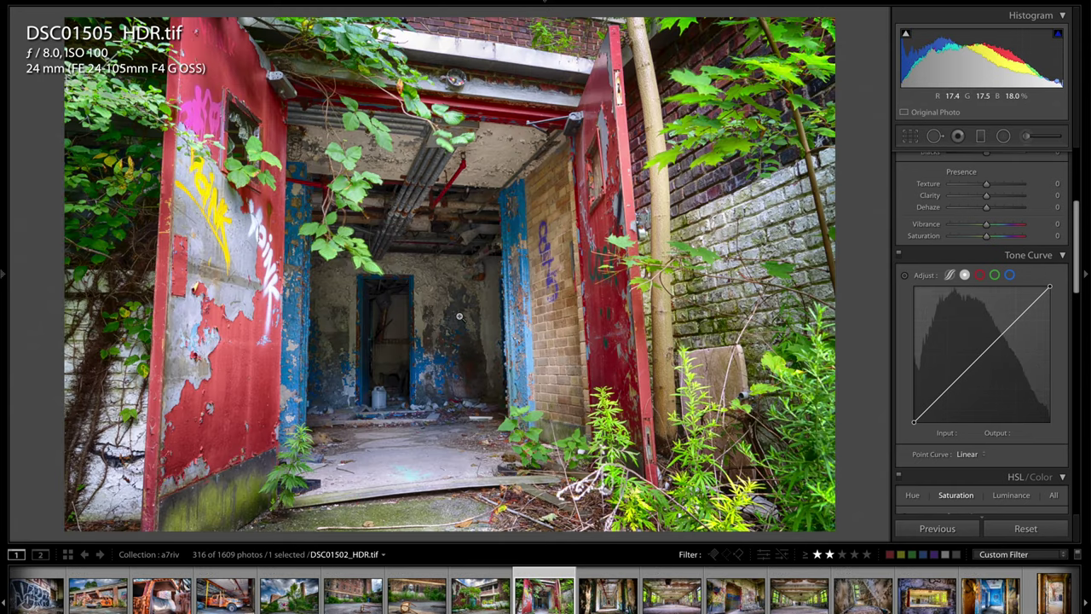
# Step: Open the hallway photo DSC01508_HDR.tif, inspect the peeling paint and red exit door up close, and zoom back out
pyautogui.press('Right')
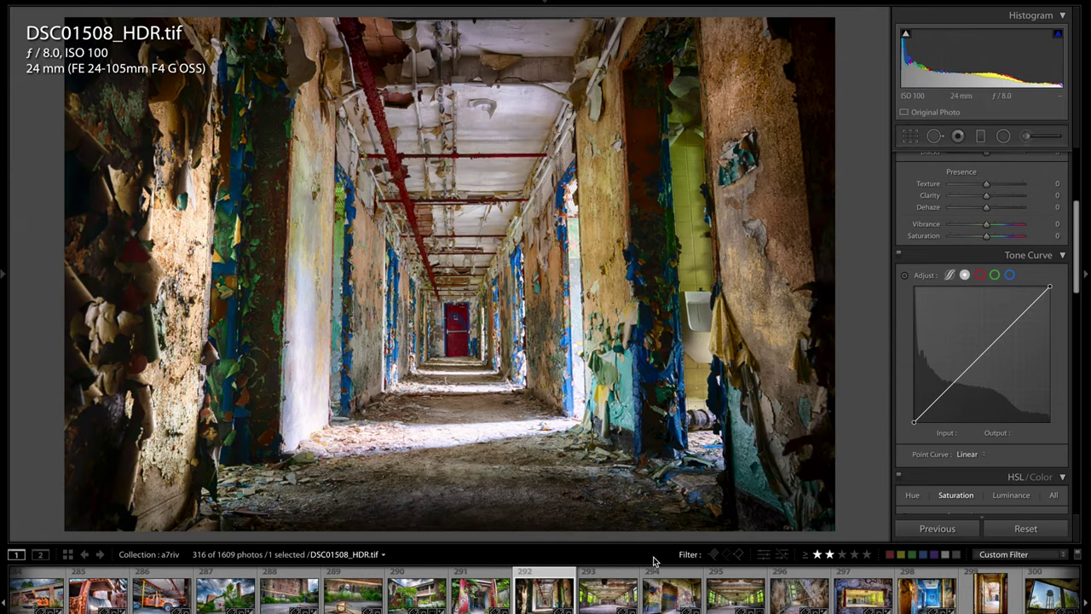
pyautogui.click(569, 358)
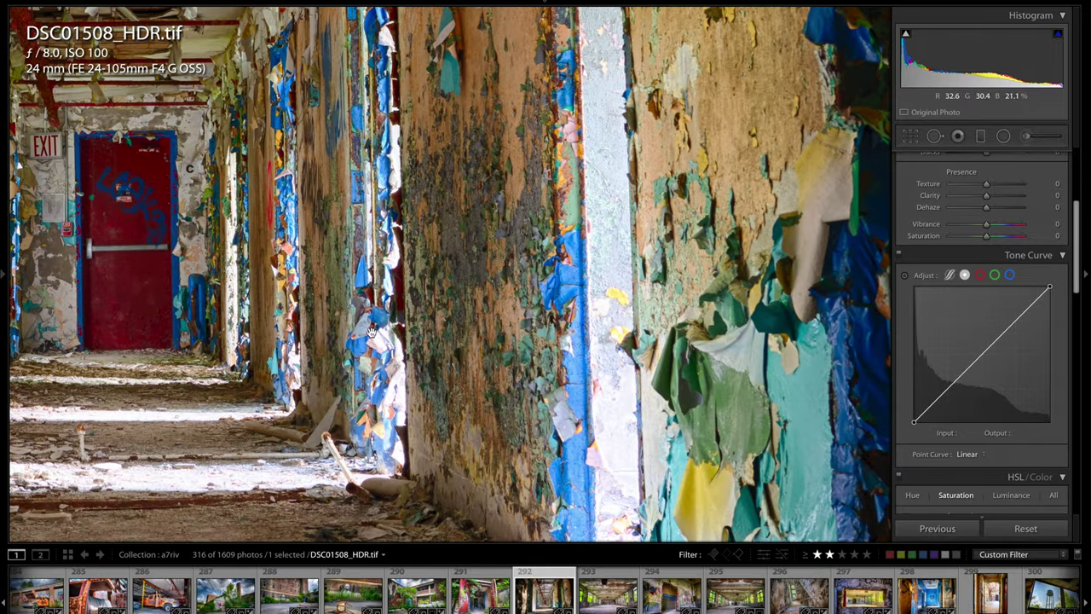
pyautogui.click(278, 317)
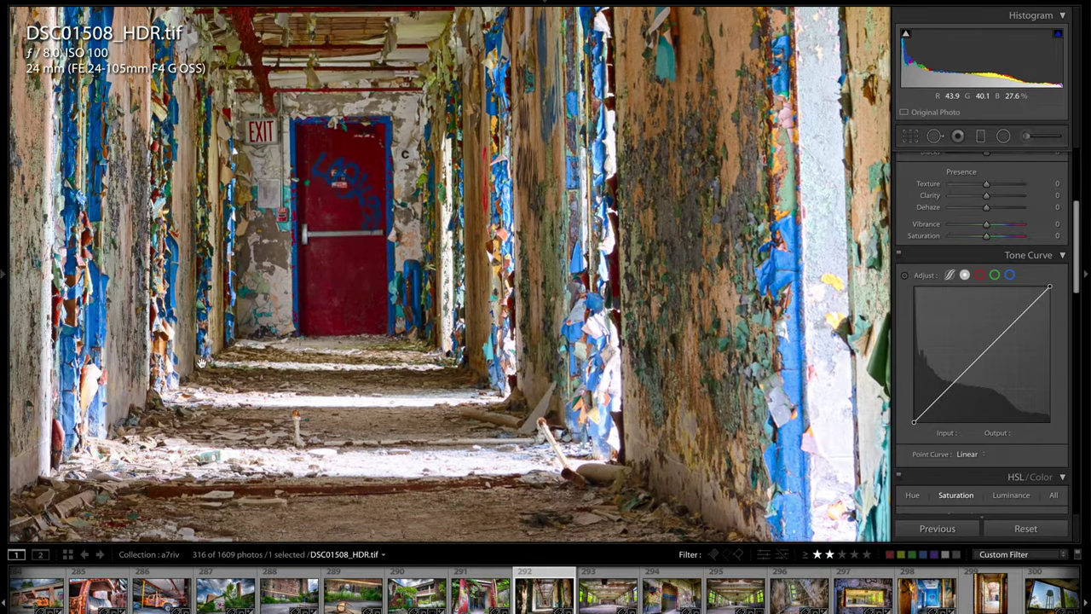
pyautogui.click(179, 363)
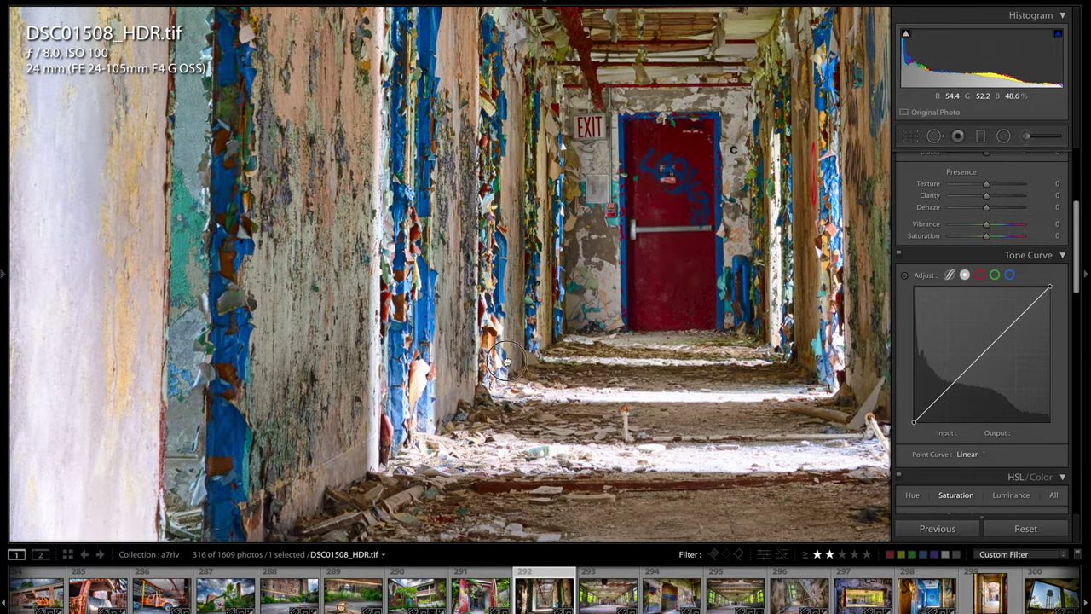
pyautogui.press('z')
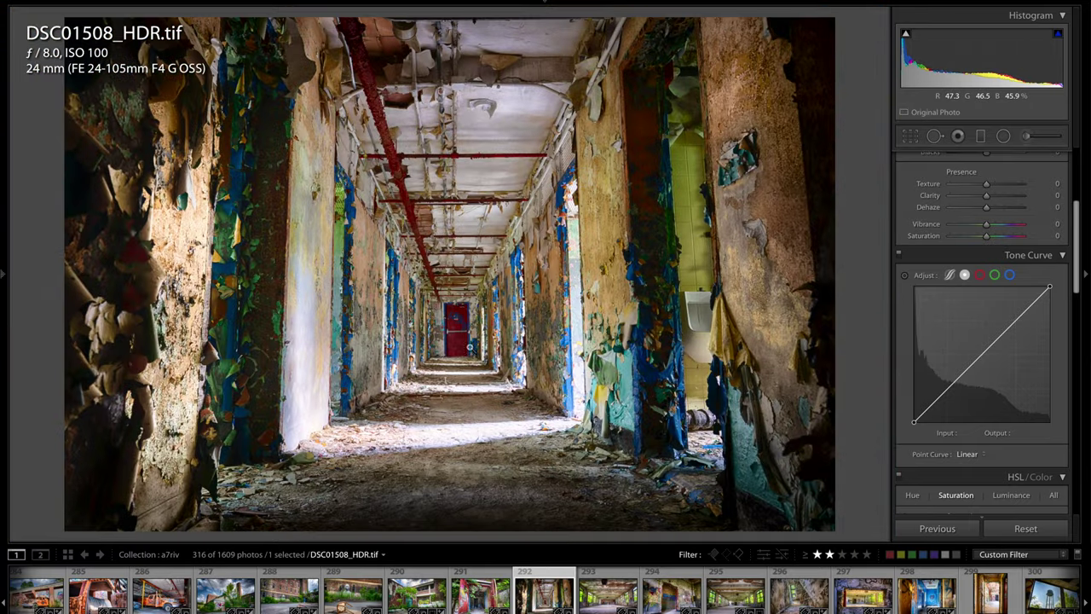
# Step: Step through the abandoned interior photos after DSC01508_HDR.tif, past DSC01514_HDR.tif, to the wall-opening photo DSC01523_HDR.tif
pyautogui.click(601, 600)
pyautogui.press('Right')
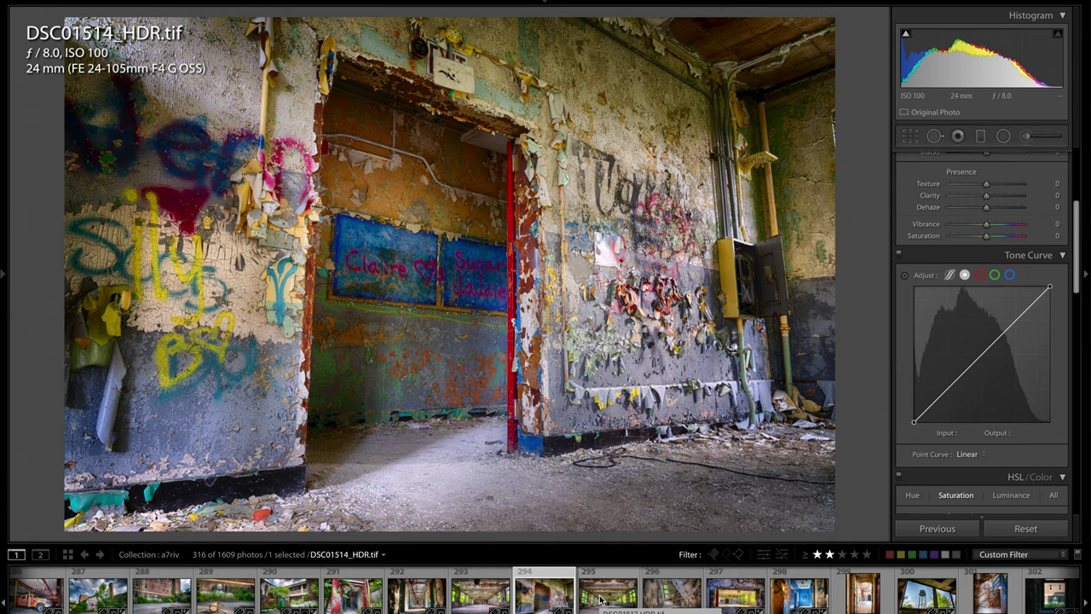
pyautogui.press('Right')
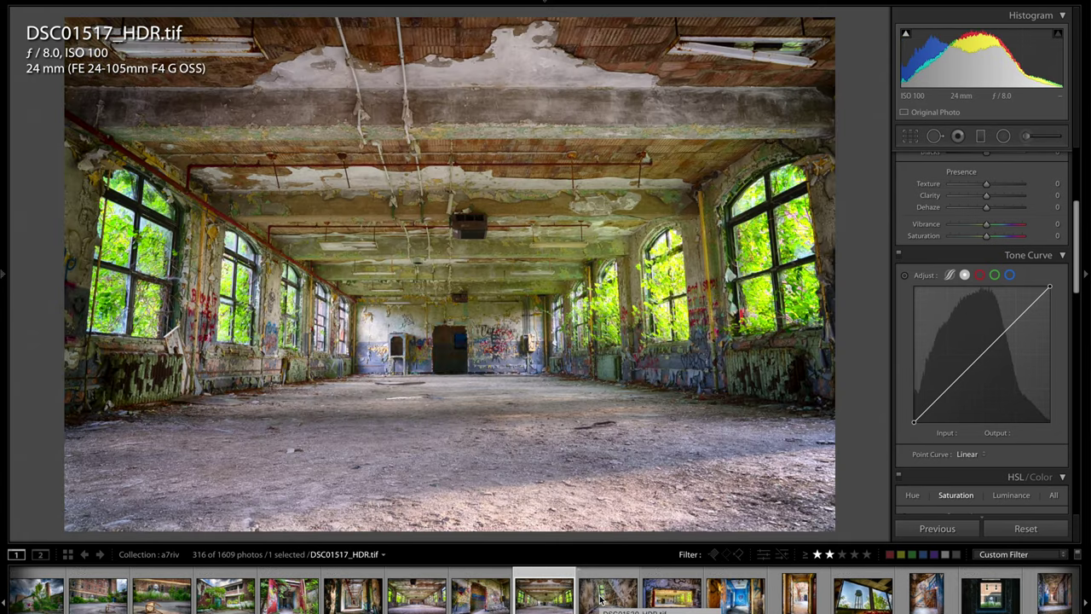
pyautogui.press('Right')
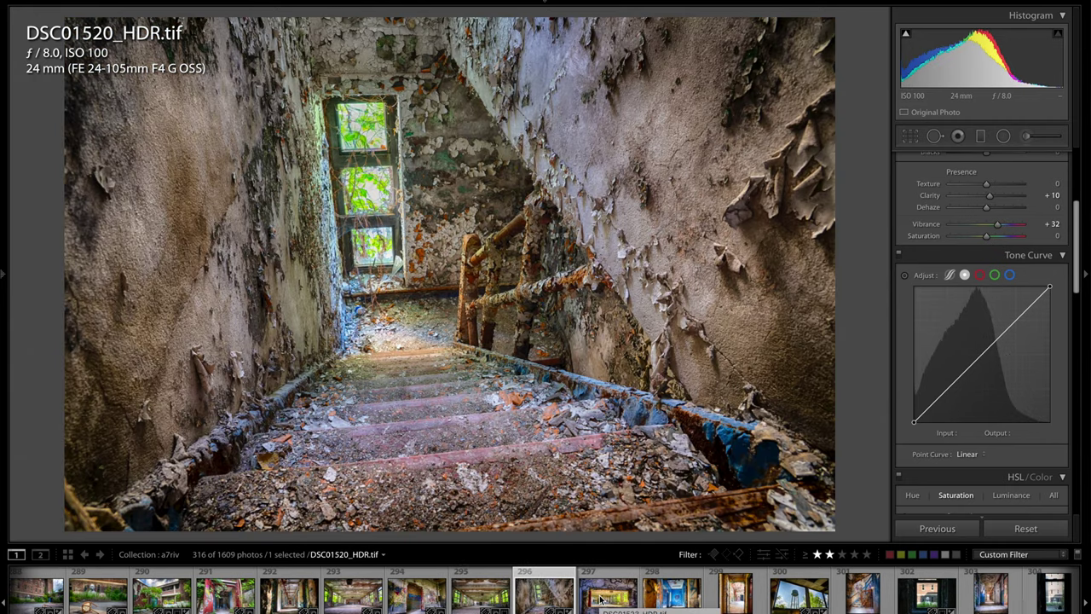
pyautogui.click(601, 599)
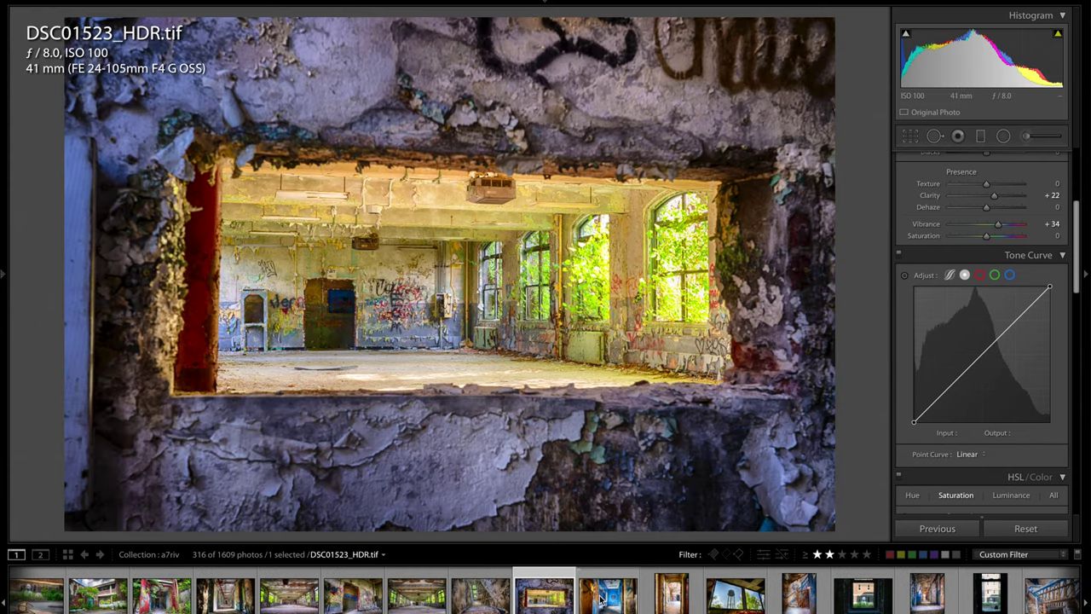
# Step: Hide the editing controls and shrink the filmstrip to give the image more room, and open the blue room photo DSC01526_HDR.tif
pyautogui.click(1087, 366)
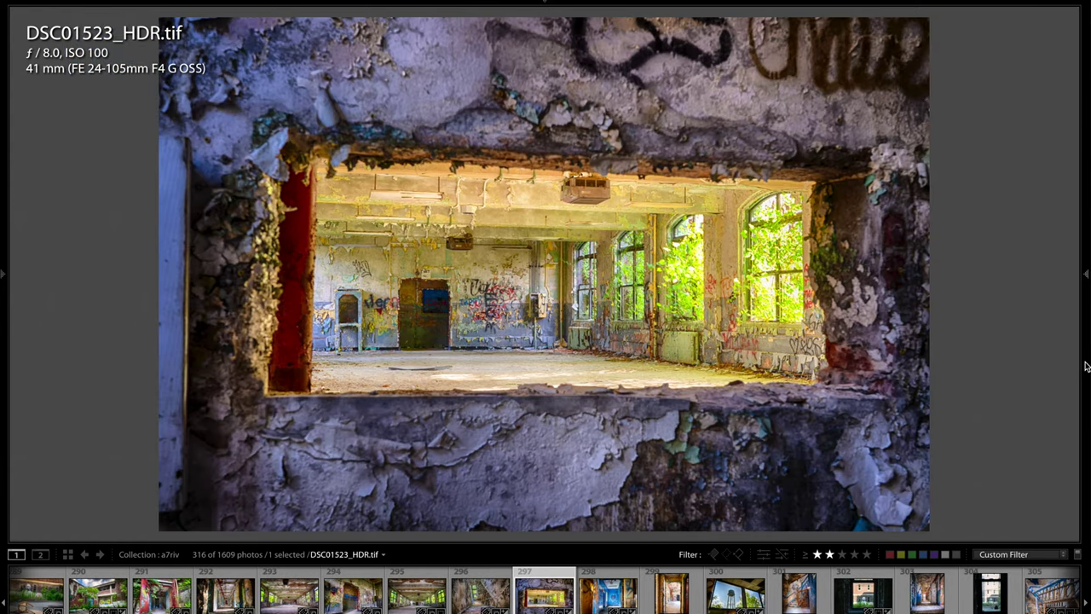
pyautogui.moveTo(634, 546); pyautogui.dragTo(634, 554)
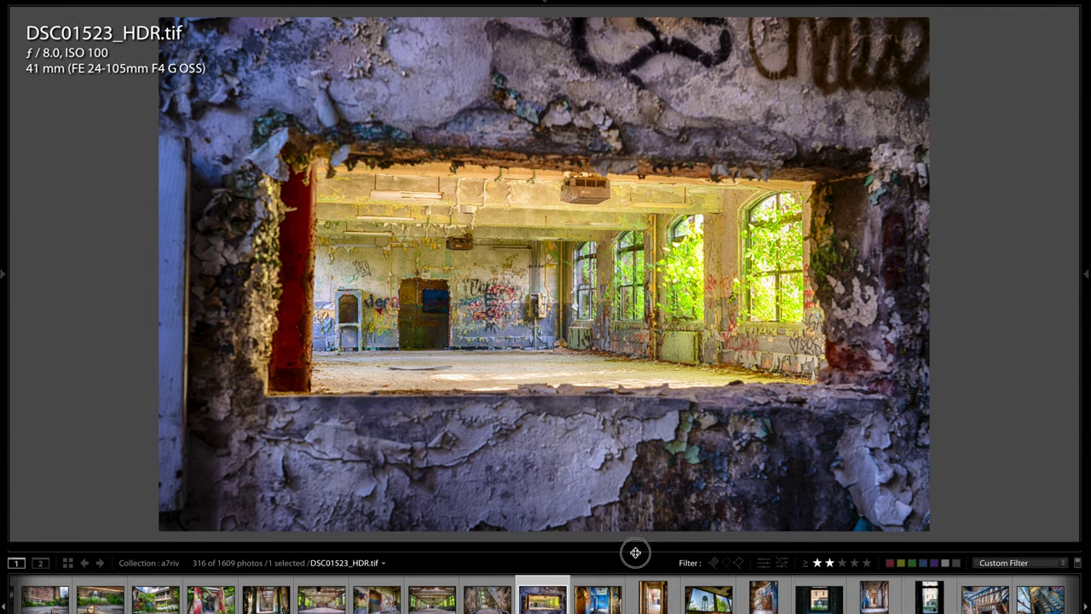
pyautogui.click(588, 599)
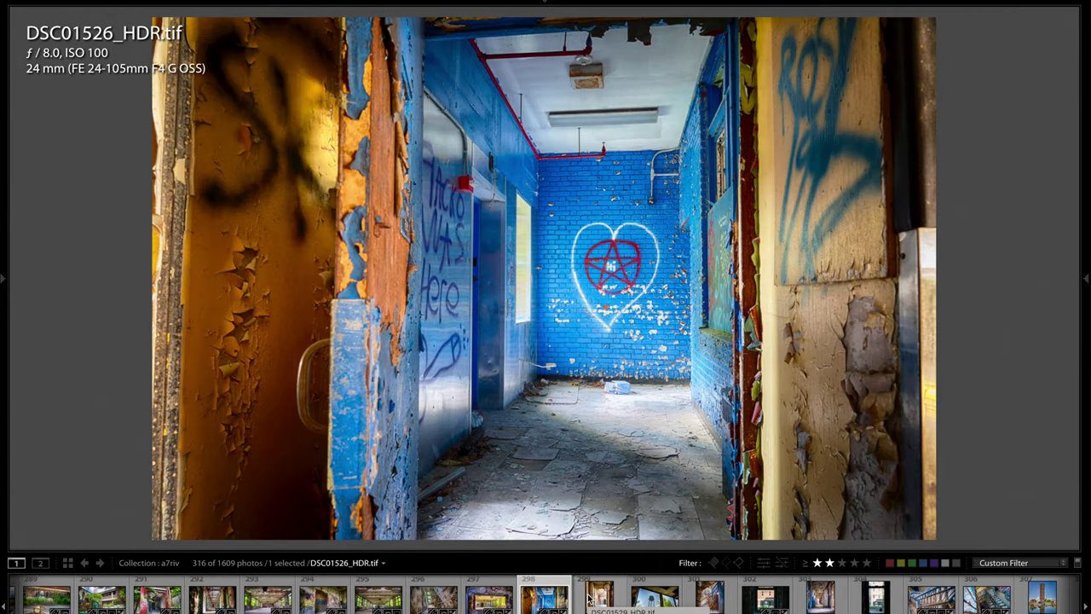
# Step: Step through the abandoned building photos from DSC01529_HDR.tif through the water tower and stairway shots to DSC01544.ARW
pyautogui.click(588, 600)
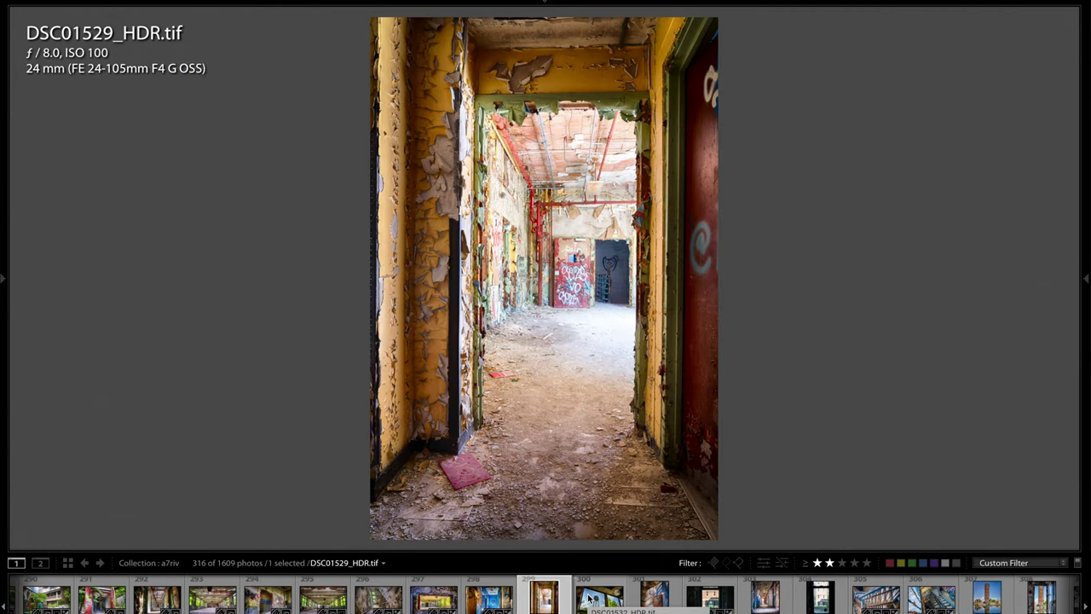
pyautogui.click(588, 599)
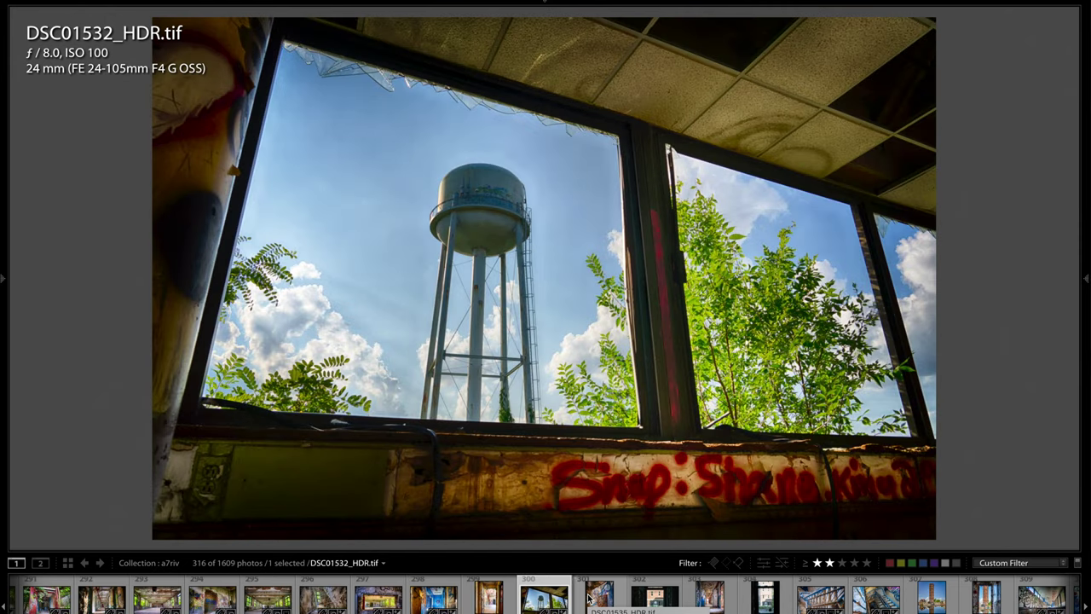
pyautogui.click(588, 600)
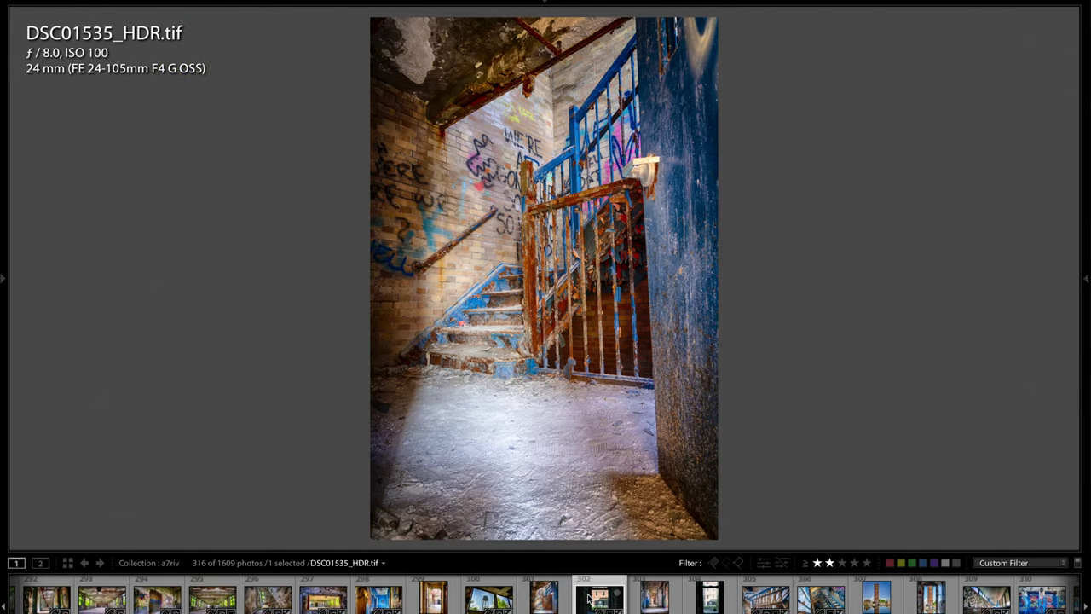
pyautogui.click(588, 599)
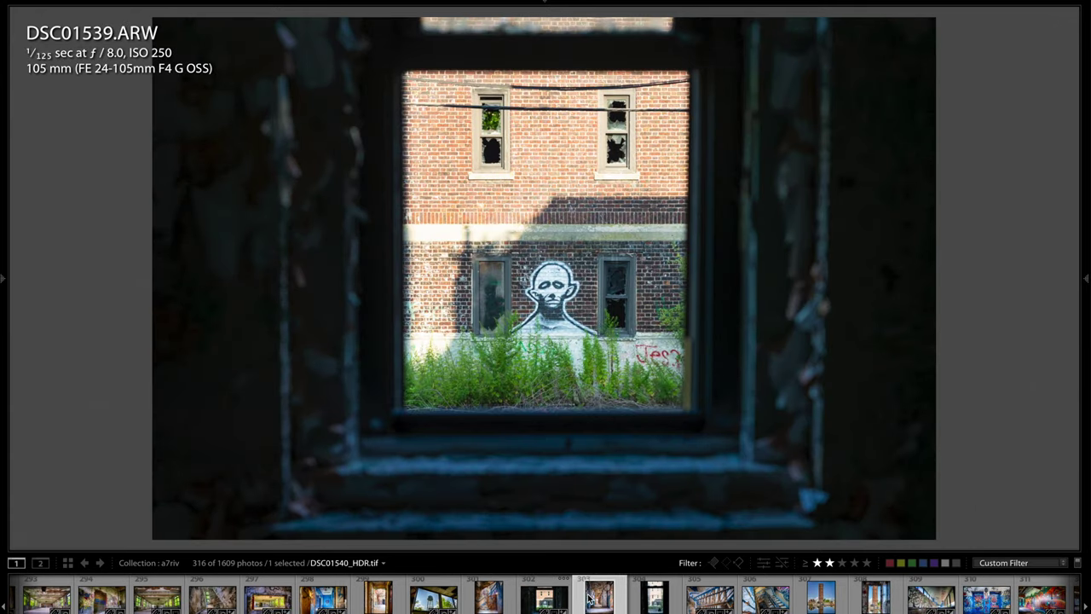
pyautogui.click(588, 600)
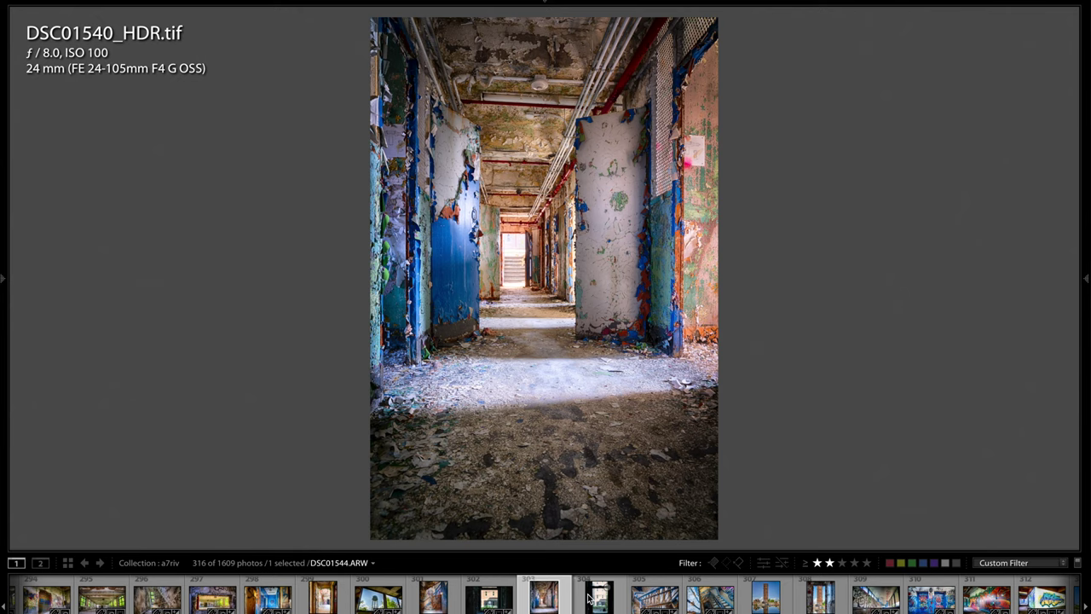
pyautogui.click(588, 599)
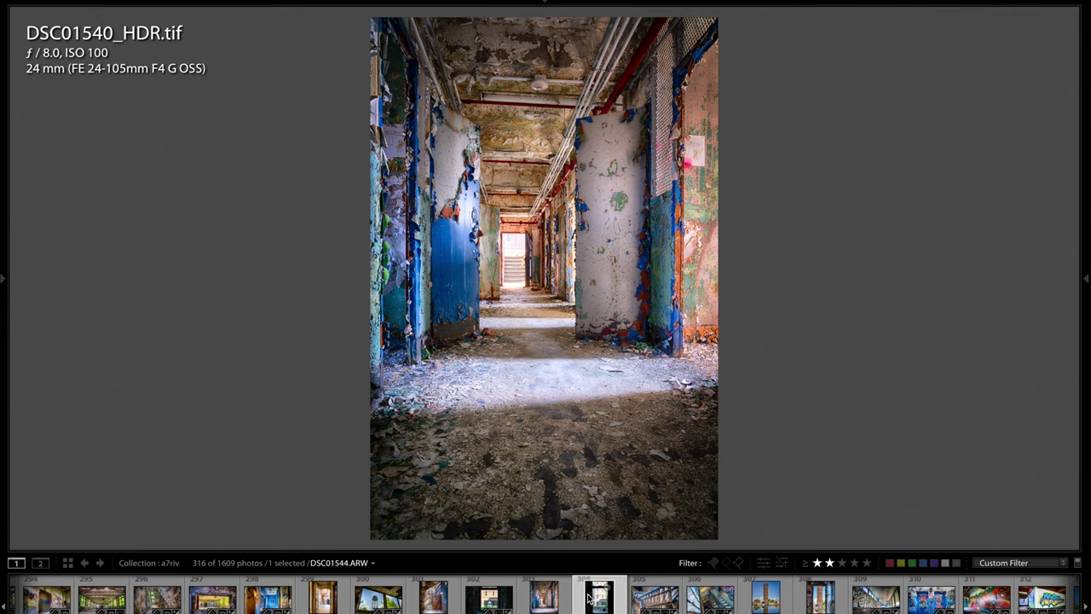
# Step: Review the stairwell photos DSC01545_HDR.tif and DSC01548.ARW and the brick chimney photos DSC01551_HDR.tif and DSC01554_HDR.tif
pyautogui.click(588, 600)
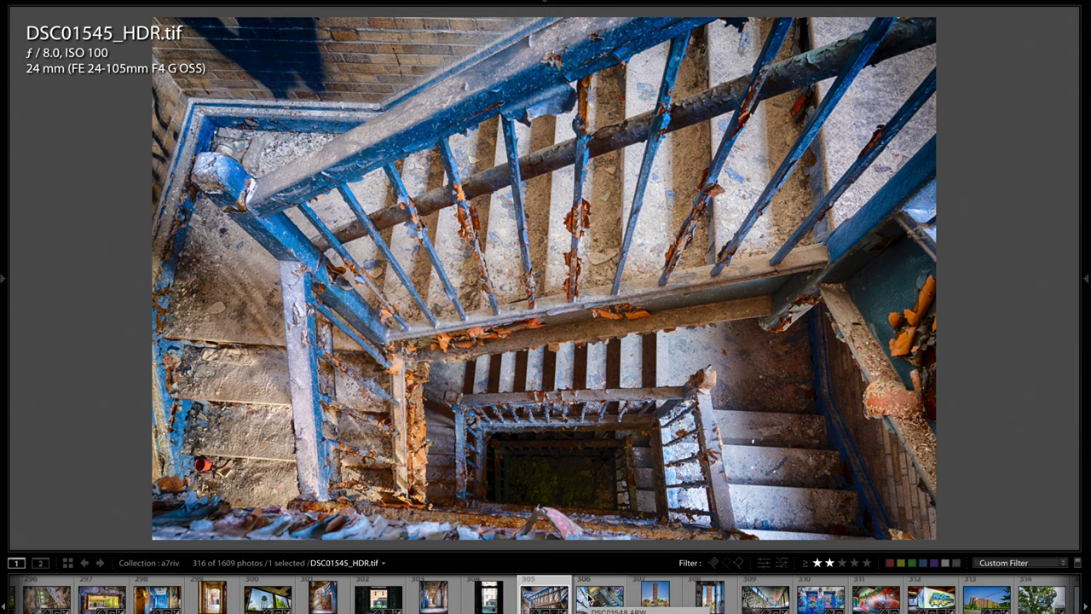
pyautogui.click(588, 599)
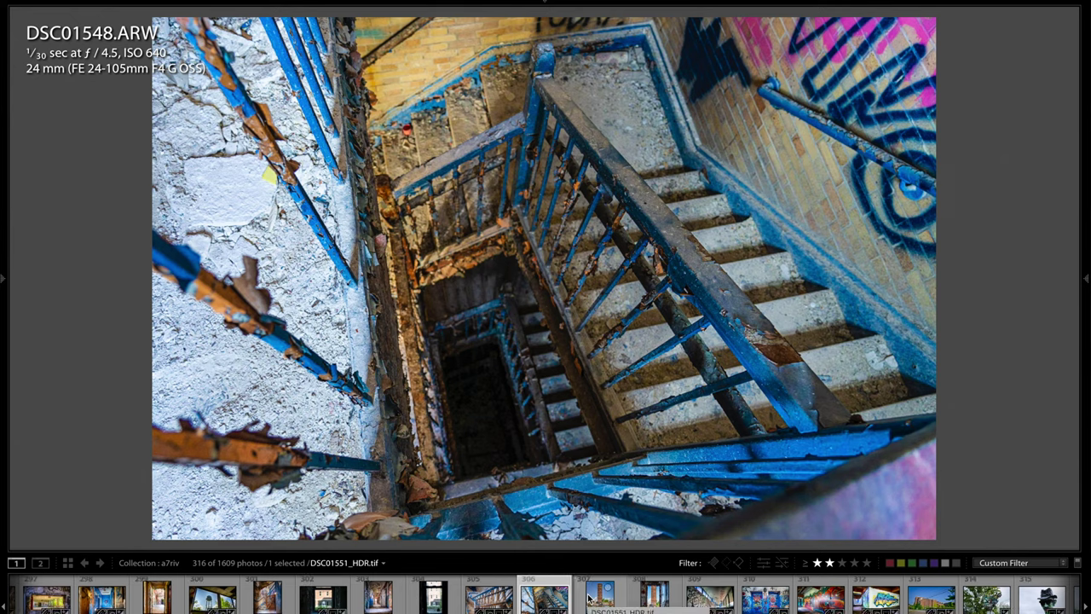
pyautogui.click(588, 599)
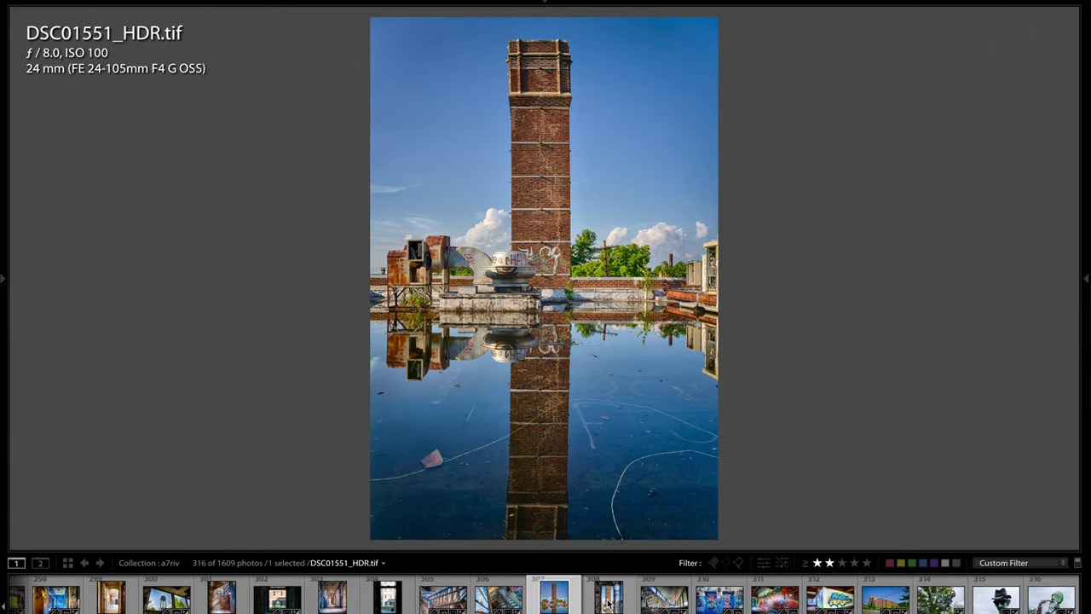
pyautogui.click(608, 602)
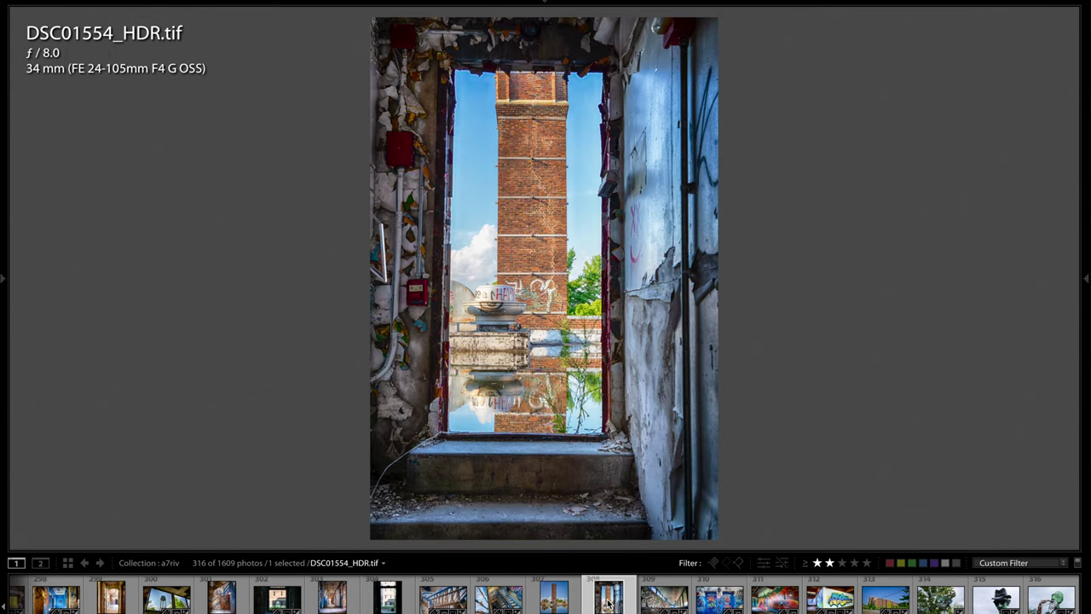
# Step: Step through the graffiti photos from DSC01557_HDR.tif past DSC01560_HDR.tif to DSC01566_HDR.tif
pyautogui.press('Right')
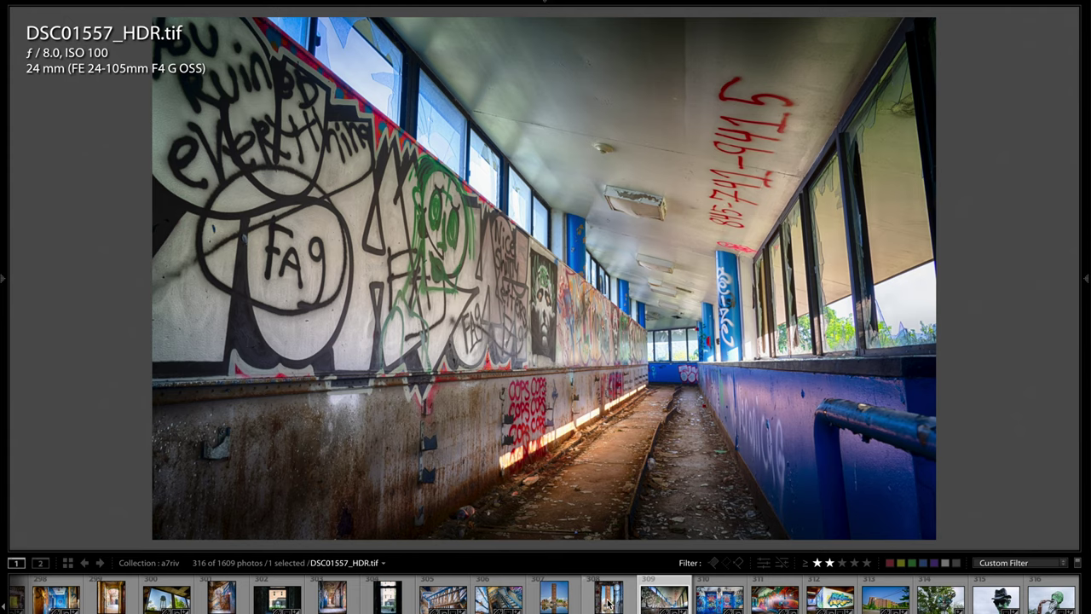
pyautogui.press('Right')
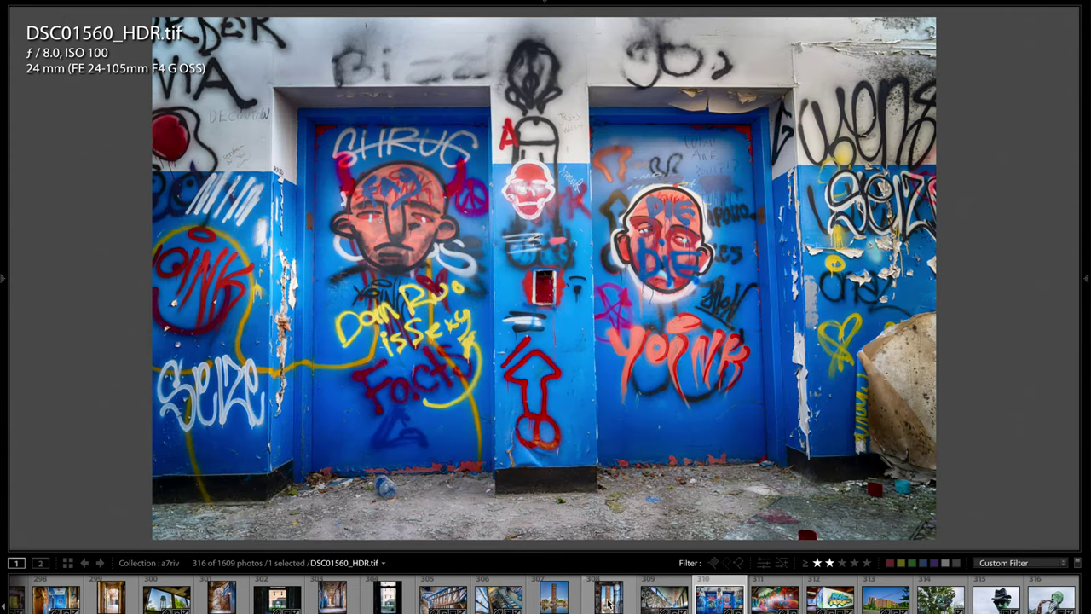
pyautogui.press('Right')
pyautogui.press('Right')
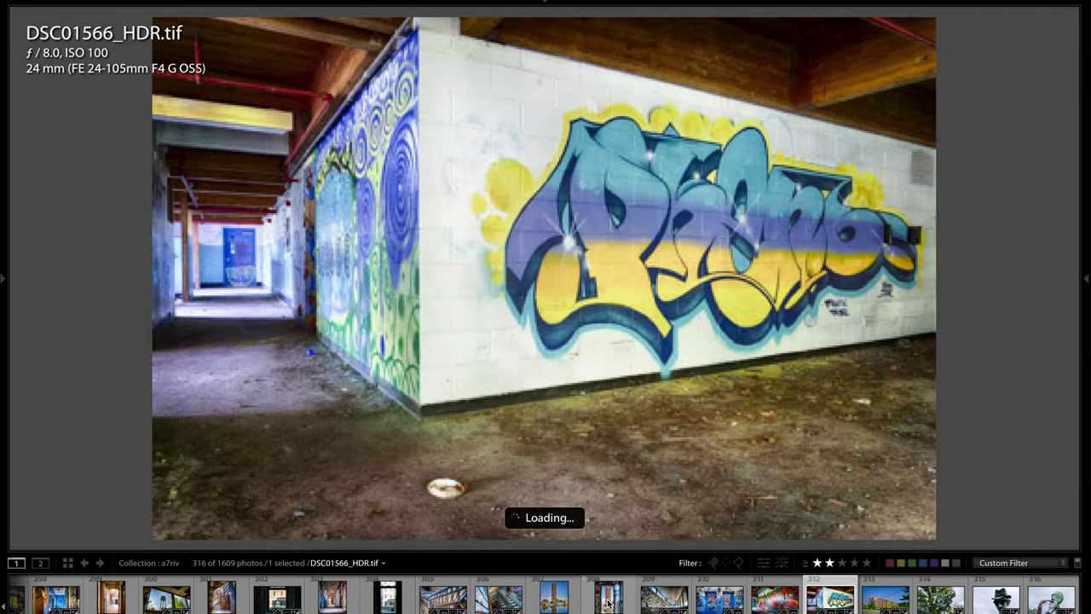
# Step: Open the brick building photo DSC01569_HDR.tif, inspect the broken windows and fire escape up close, and return to the full view
pyautogui.press('Right')
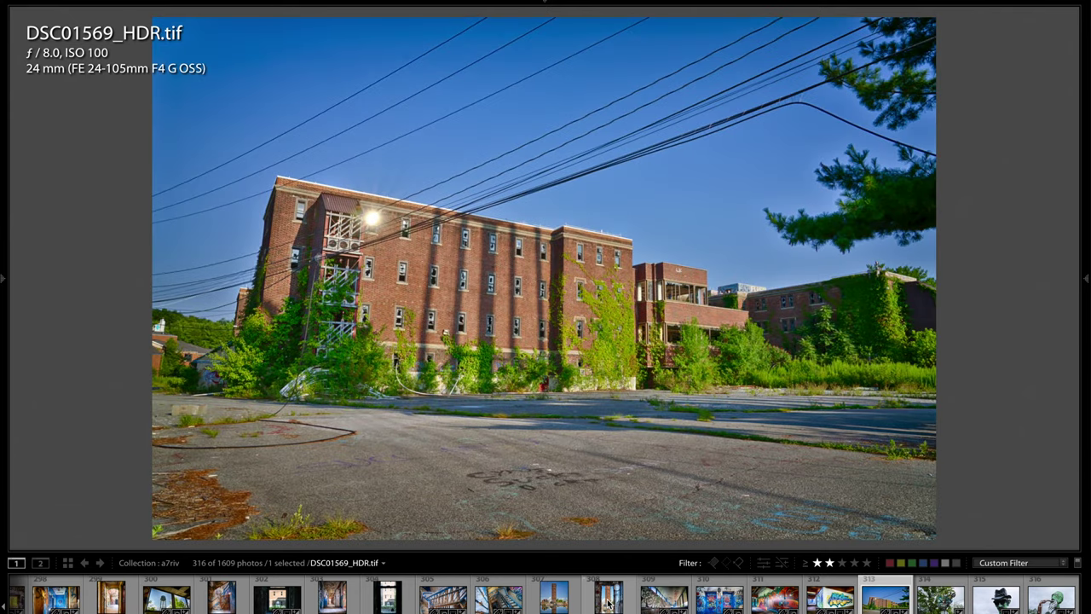
pyautogui.click(452, 281)
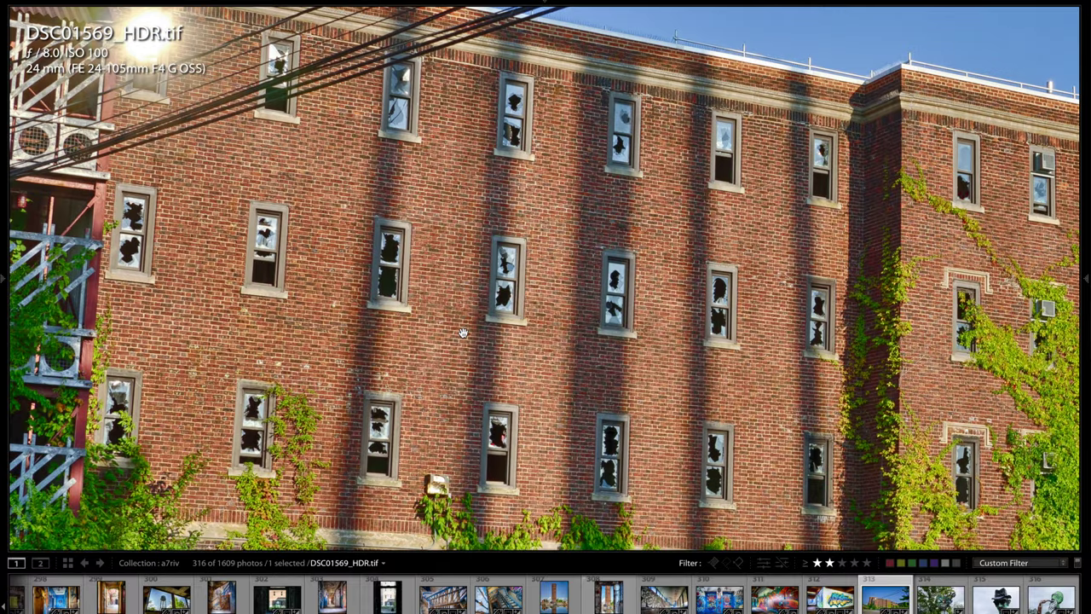
pyautogui.moveTo(463, 333); pyautogui.dragTo(560, 333)
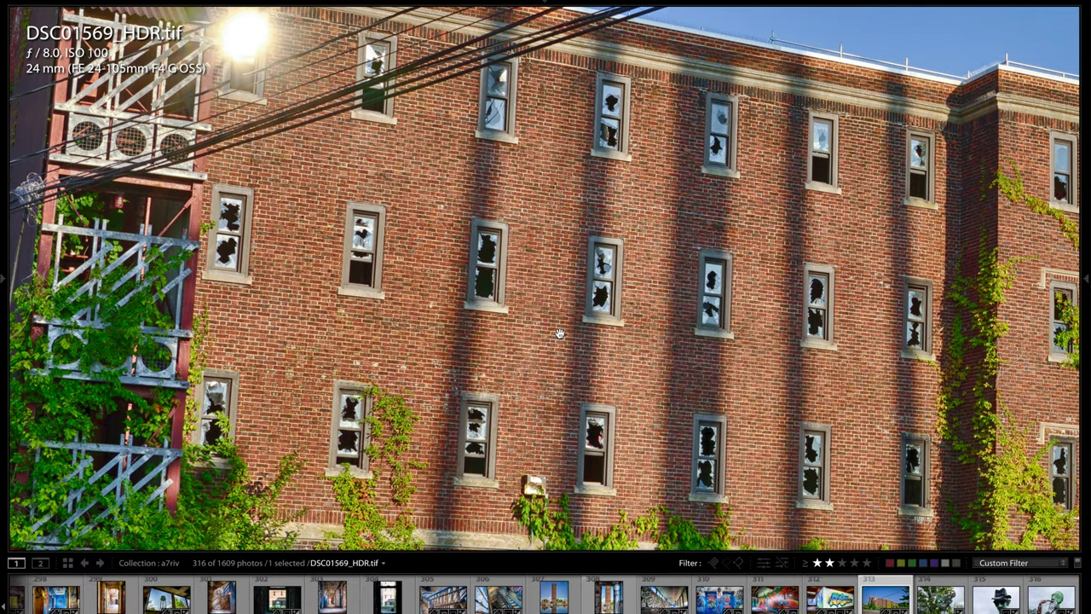
pyautogui.click(560, 333)
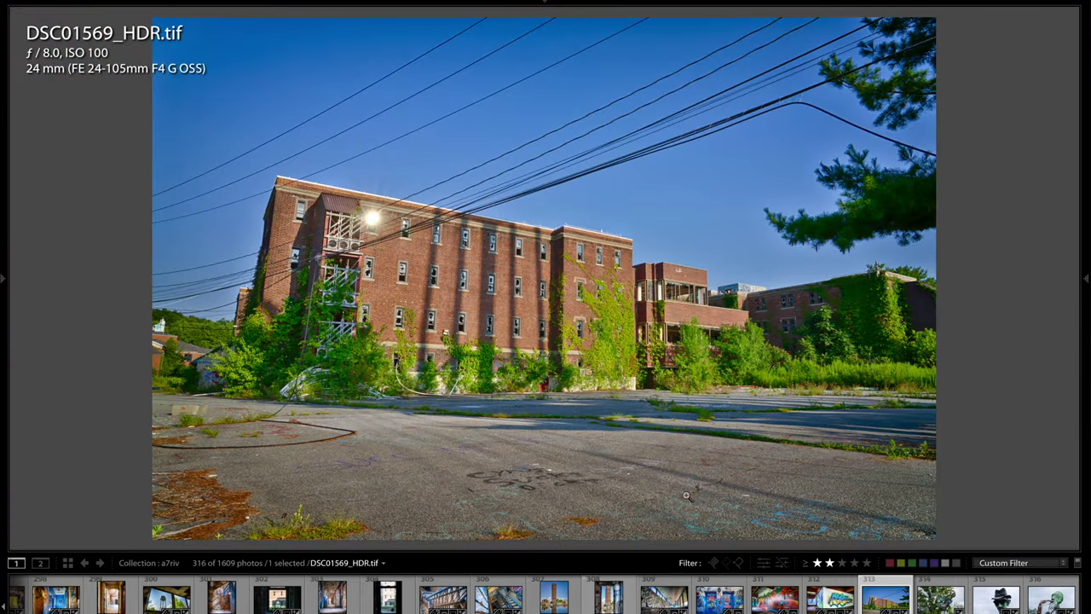
# Step: Open the monster sculpture photo DSC01973.ARW, examine the eyes, painted bolts and scrap-metal hair up close, and zoom back out
pyautogui.click(941, 599)
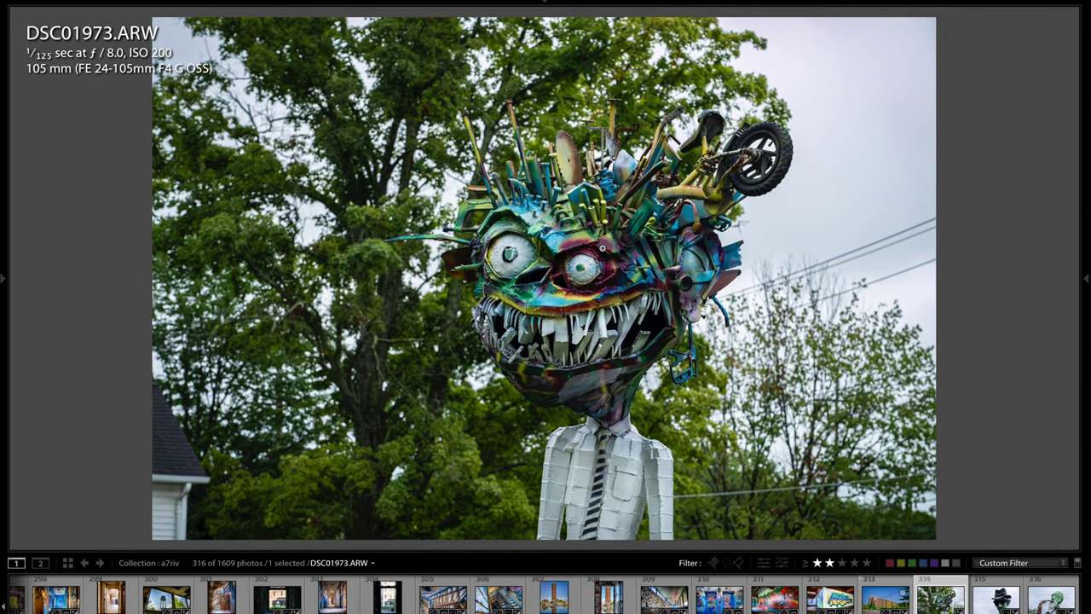
pyautogui.click(592, 266)
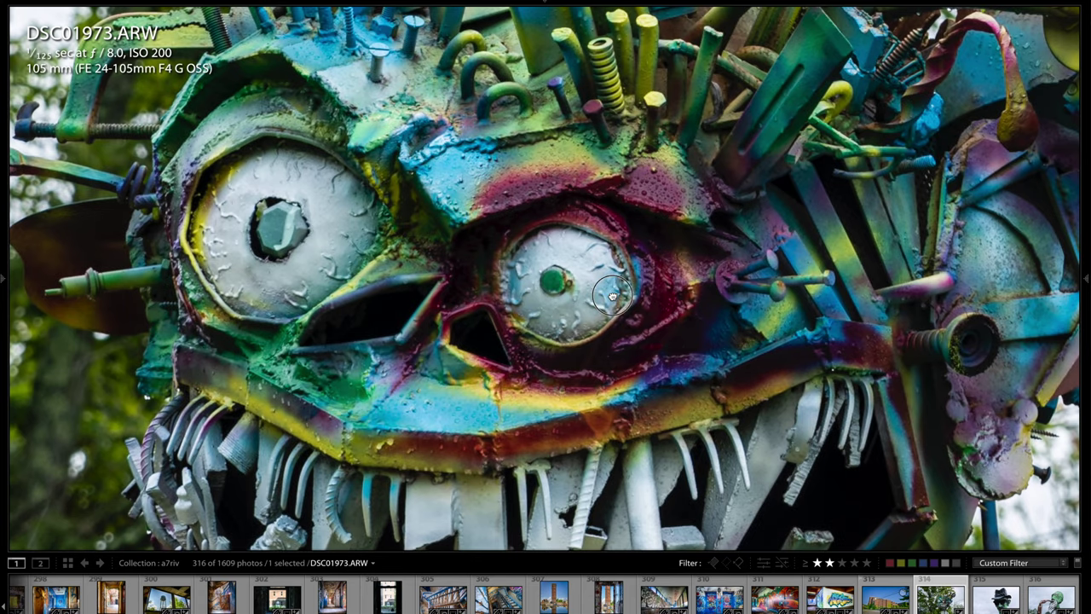
pyautogui.click(508, 271)
pyautogui.moveTo(508, 271); pyautogui.dragTo(416, 391)
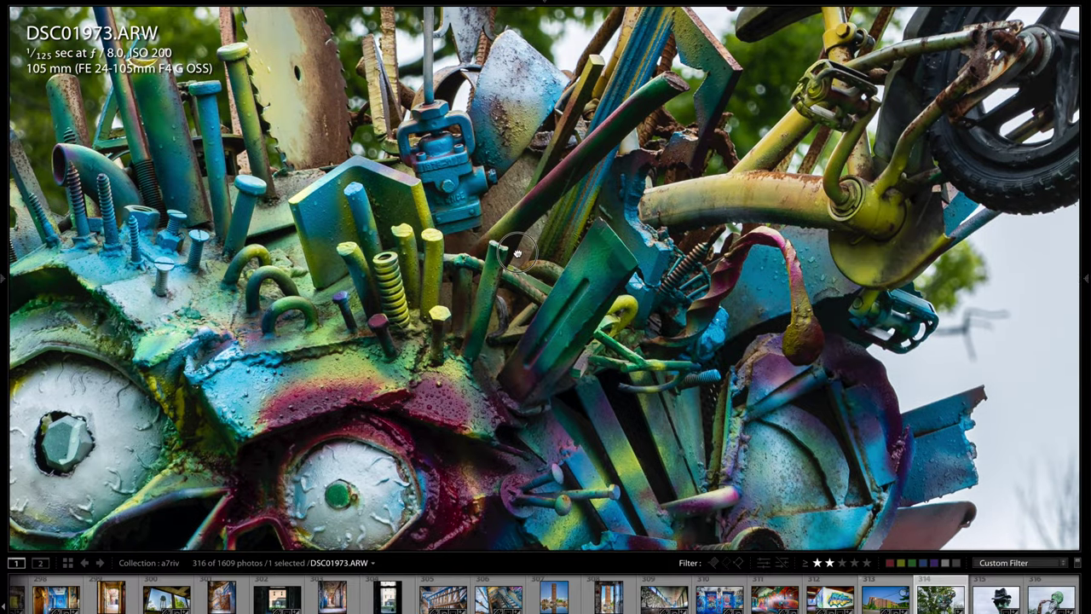
pyautogui.moveTo(517, 254); pyautogui.dragTo(542, 116)
pyautogui.moveTo(509, 329); pyautogui.dragTo(606, 141)
pyautogui.moveTo(563, 307); pyautogui.dragTo(490, 179)
pyautogui.moveTo(478, 256); pyautogui.dragTo(401, 404)
pyautogui.moveTo(527, 163); pyautogui.dragTo(596, 444)
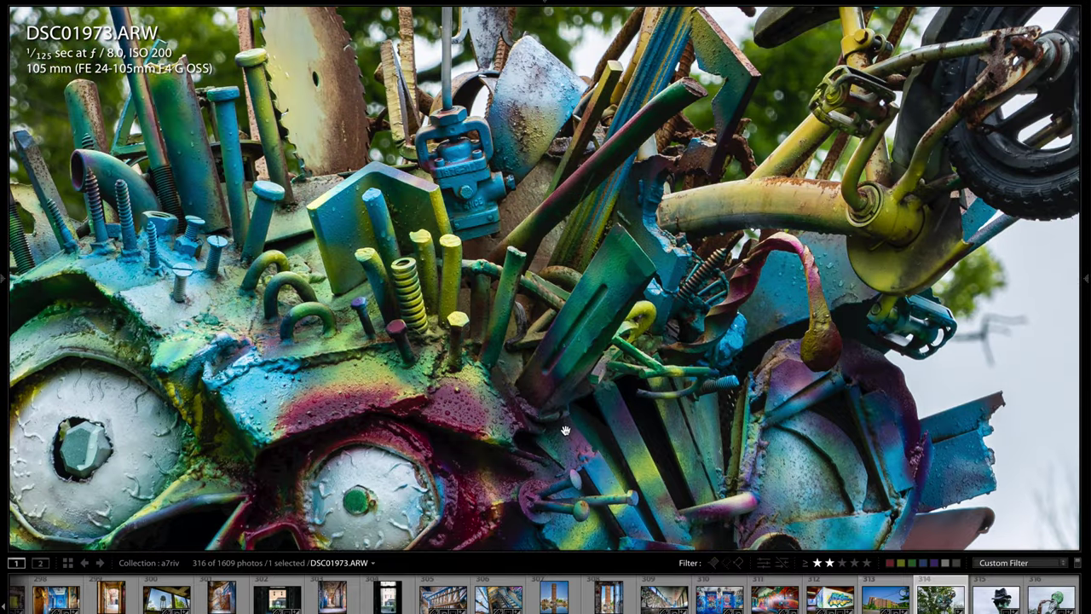
pyautogui.moveTo(442, 241); pyautogui.dragTo(444, 318)
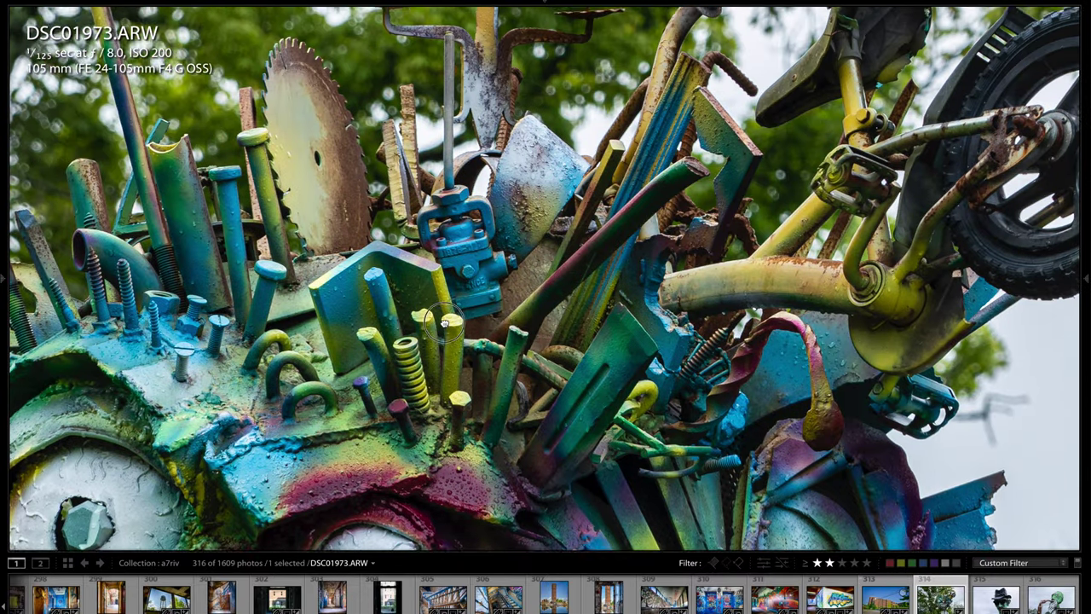
pyautogui.moveTo(824, 242); pyautogui.dragTo(816, 223)
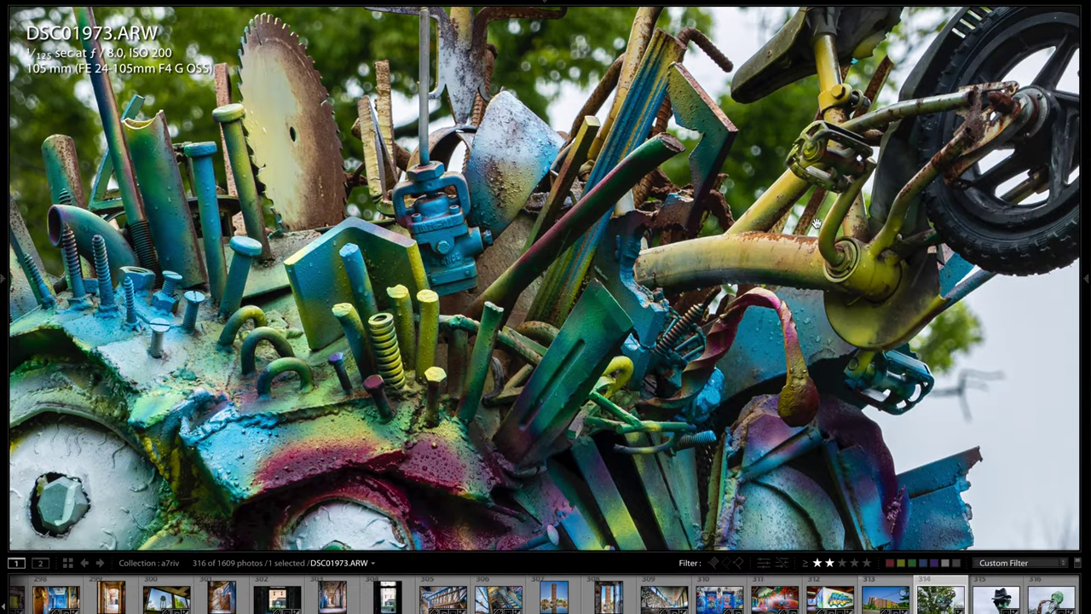
pyautogui.click(582, 368)
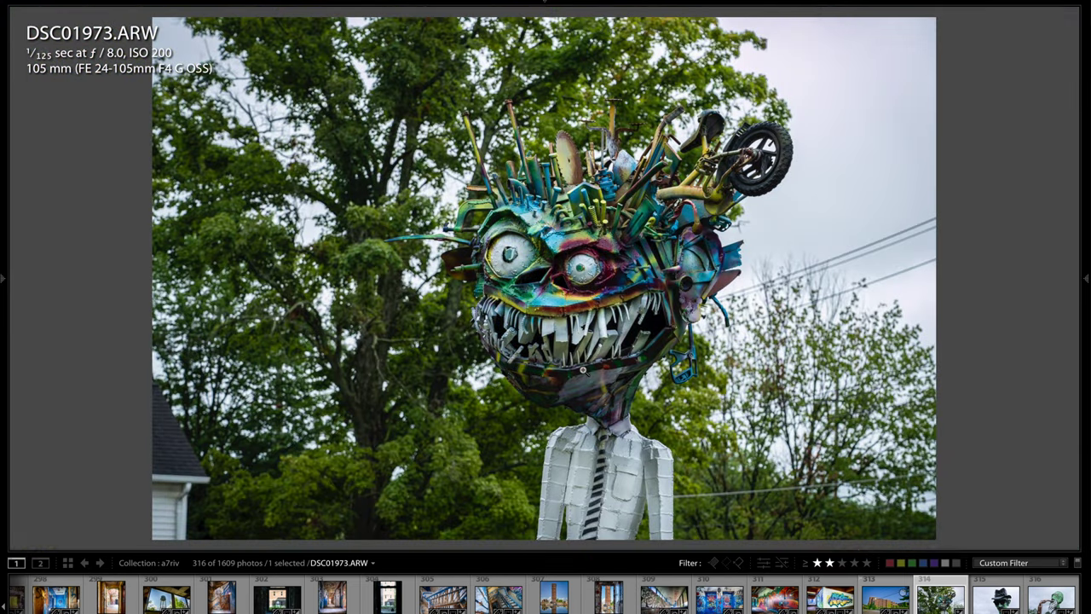
# Step: Open the green-faced sculpture photo DSC01976.ARW, examine the nose, mouth, chin and hat brim up close, and zoom back out
pyautogui.click(996, 597)
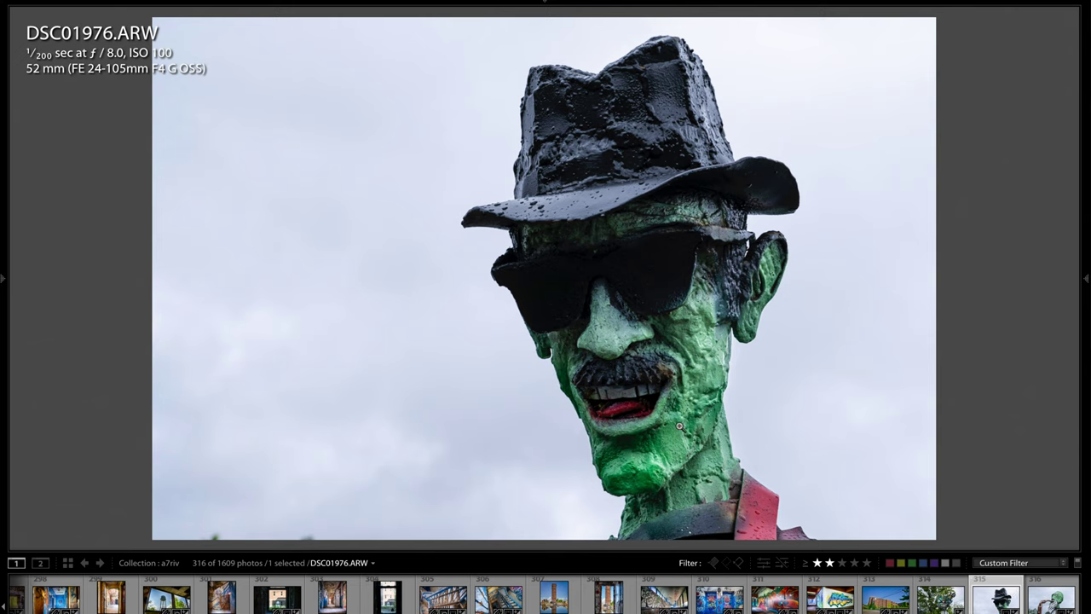
pyautogui.click(668, 359)
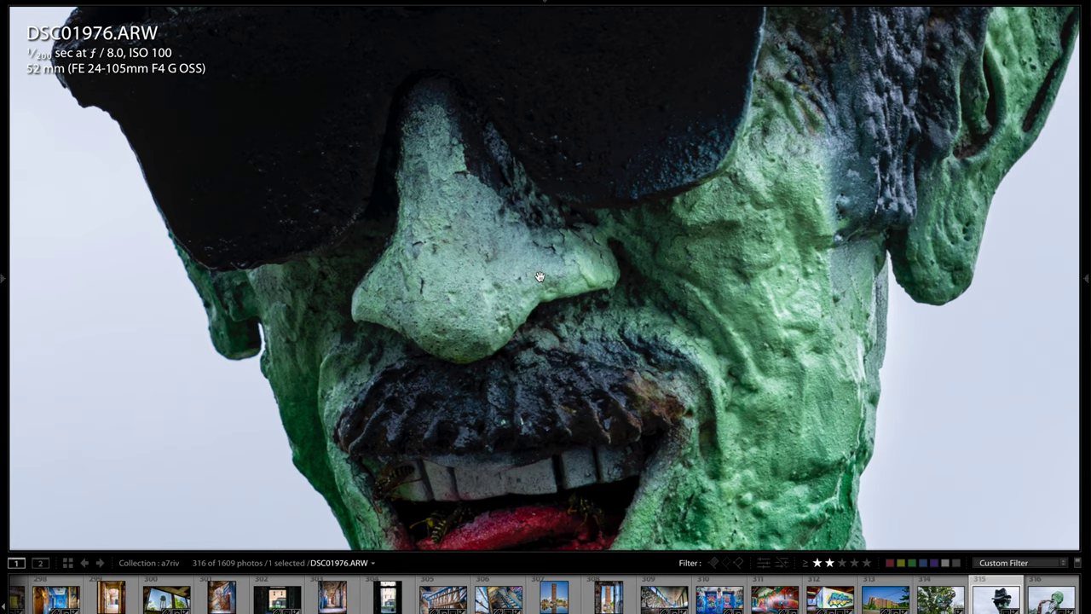
pyautogui.moveTo(539, 277); pyautogui.dragTo(521, 319)
pyautogui.click(521, 321)
pyautogui.moveTo(521, 320); pyautogui.dragTo(395, 300)
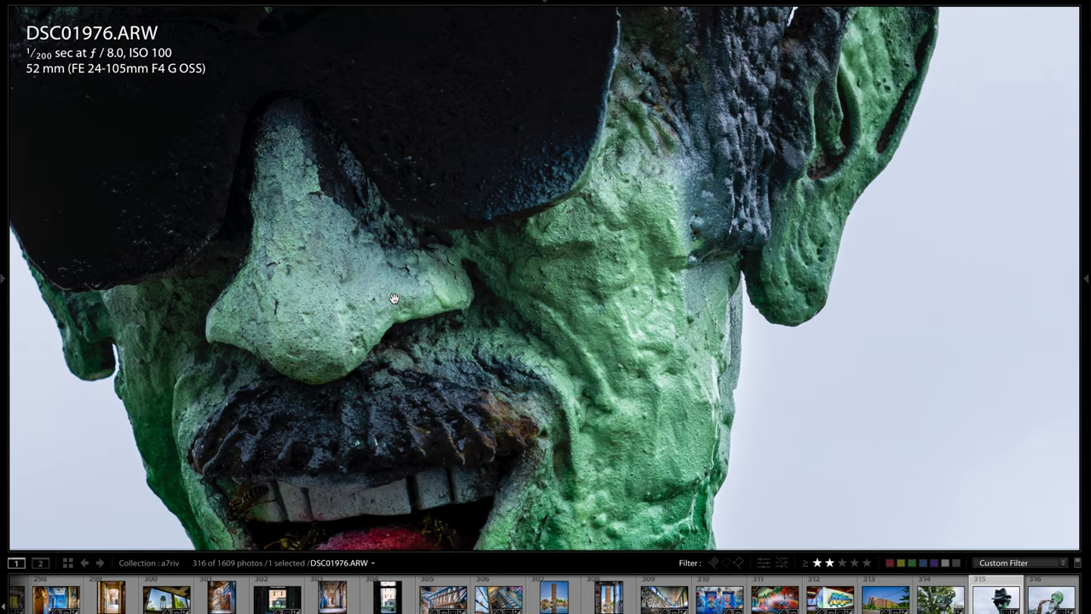
pyautogui.moveTo(557, 223); pyautogui.dragTo(557, 166)
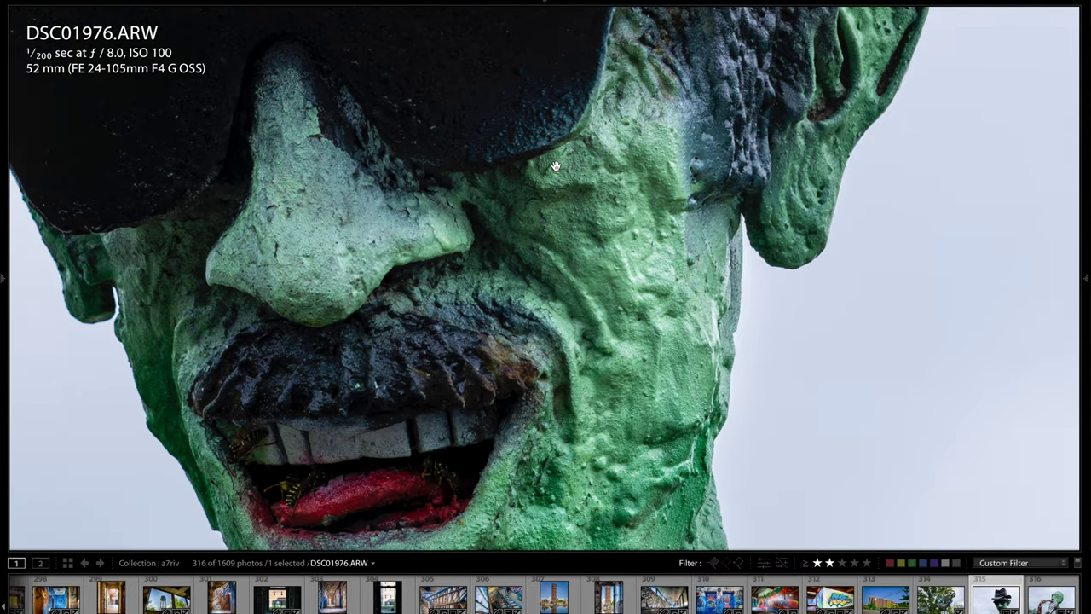
pyautogui.moveTo(518, 389); pyautogui.dragTo(541, 93)
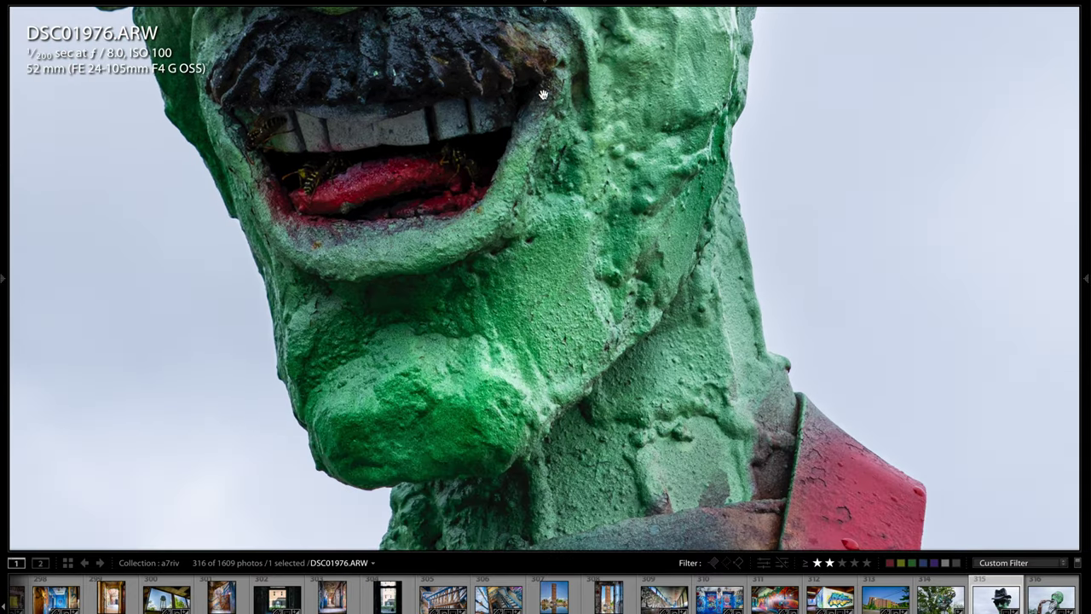
pyautogui.moveTo(554, 324); pyautogui.dragTo(550, 349)
pyautogui.moveTo(460, 180); pyautogui.dragTo(457, 440)
pyautogui.moveTo(465, 96); pyautogui.dragTo(470, 469)
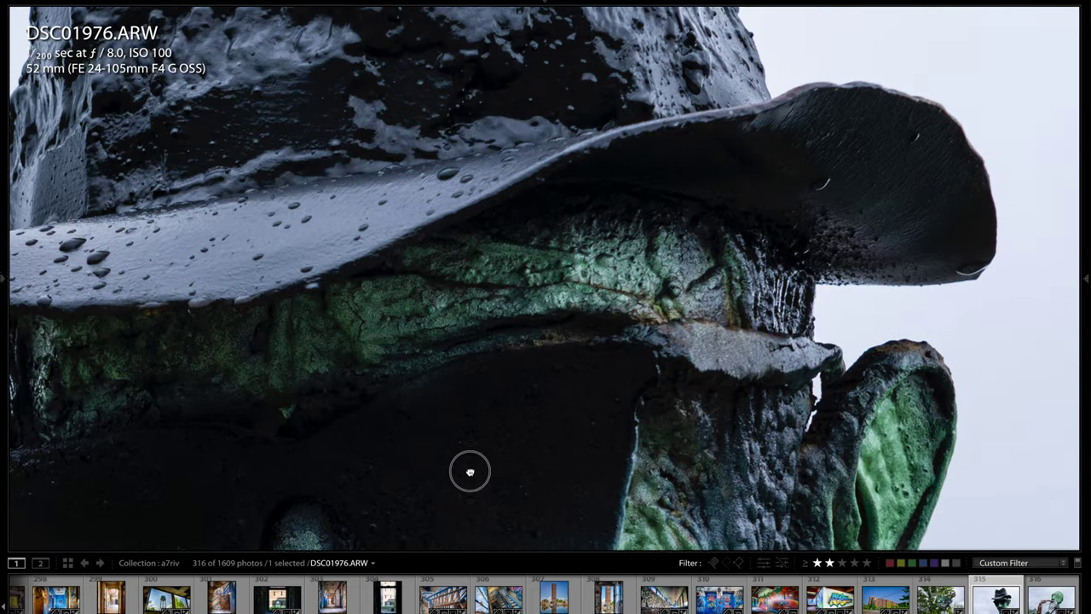
pyautogui.click(527, 317)
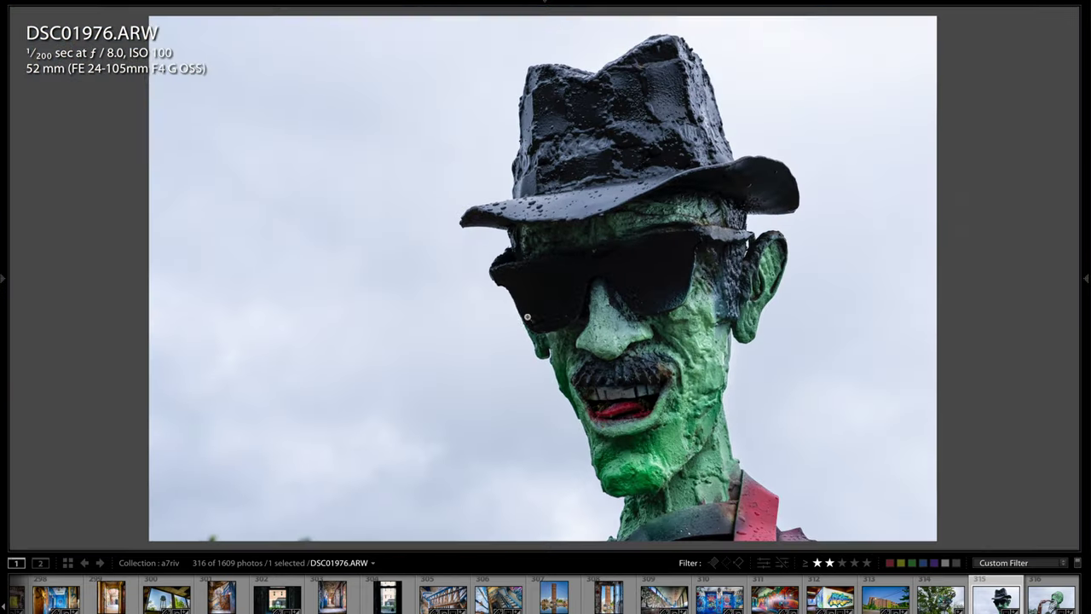
# Step: Open the bearded saxophone player sculpture photo DSC01977.ARW
pyautogui.click(1052, 601)
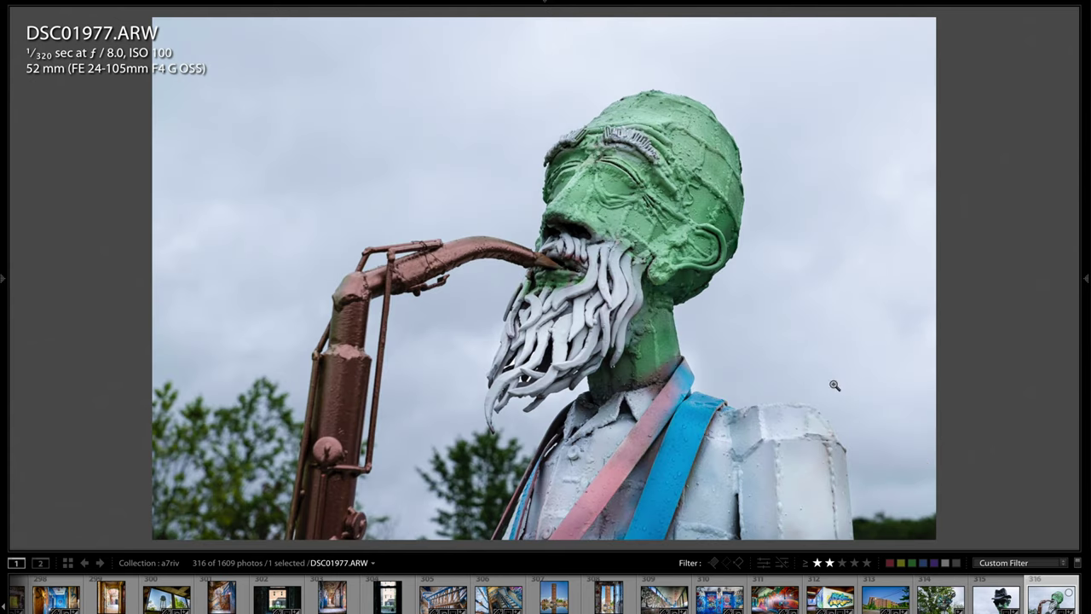